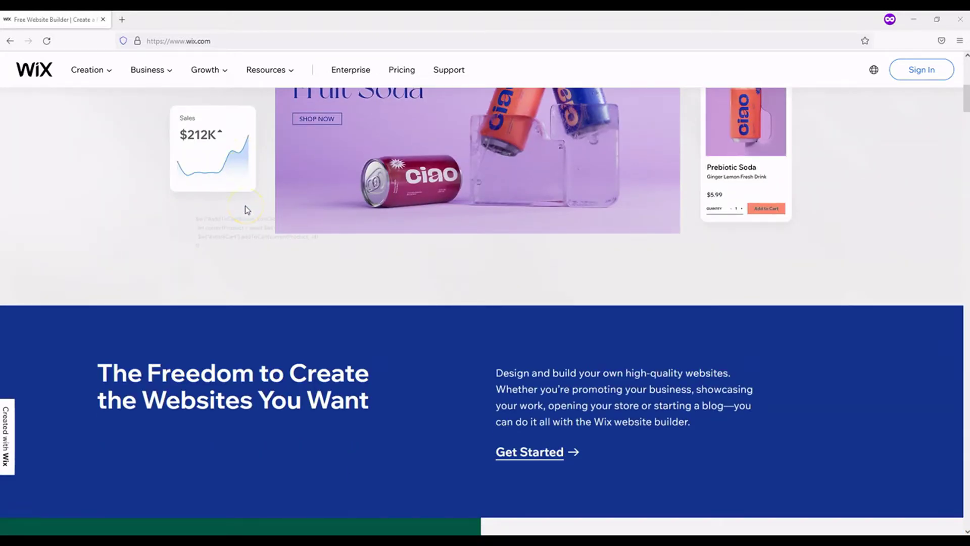
Step: Look over the Wix homepage, then open the pricing page and review the Website Plans
scroll(246, 207, down, 7)
scroll(248, 207, down, 5)
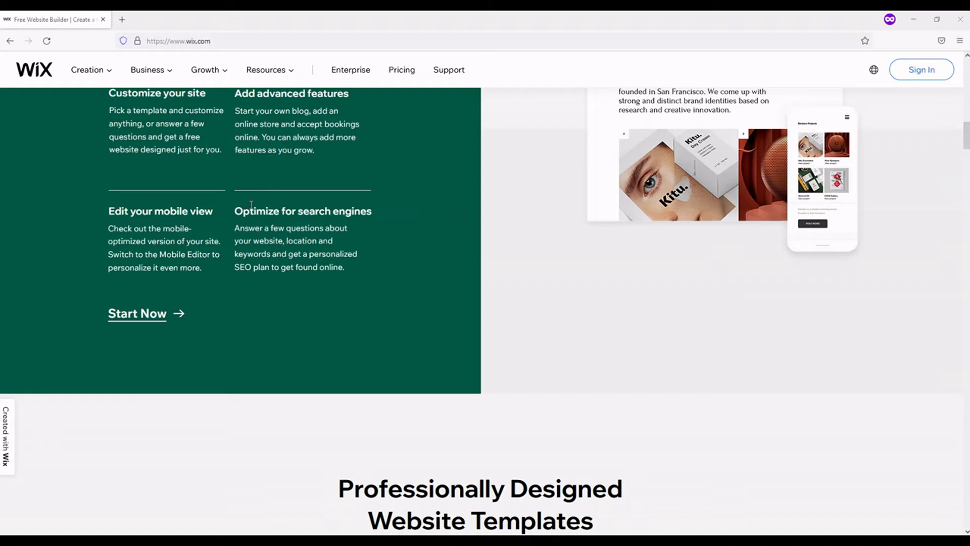
scroll(273, 207, down, 2)
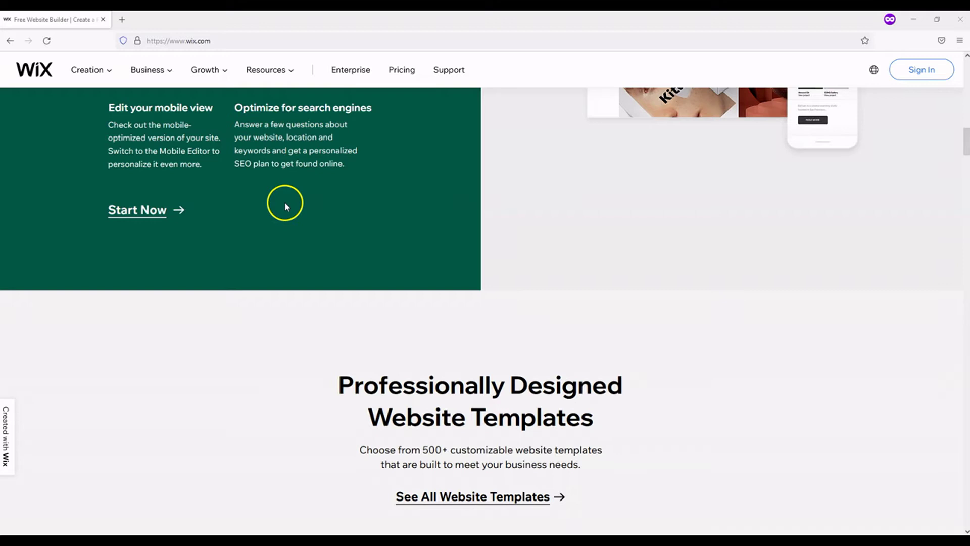
scroll(285, 203, up, 15)
scroll(362, 151, up, 3)
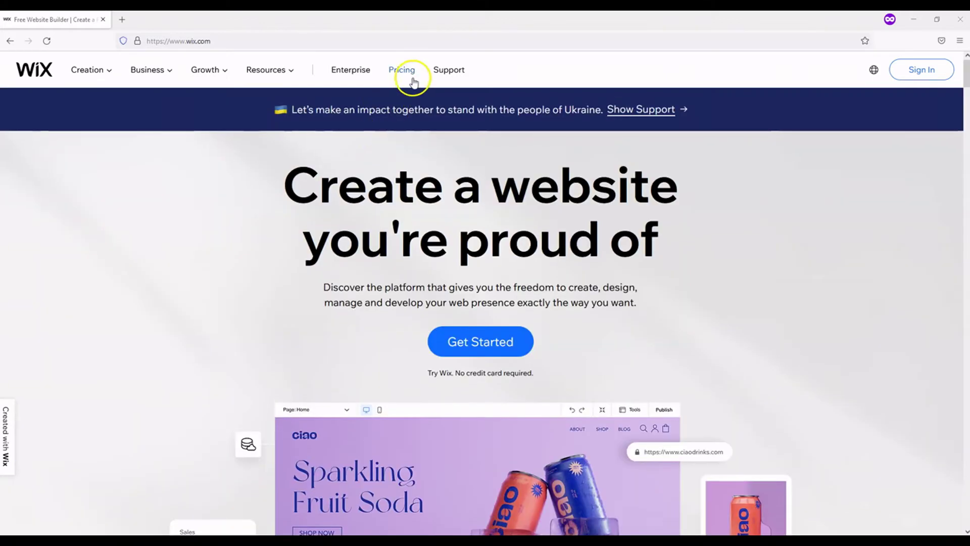
click(410, 70)
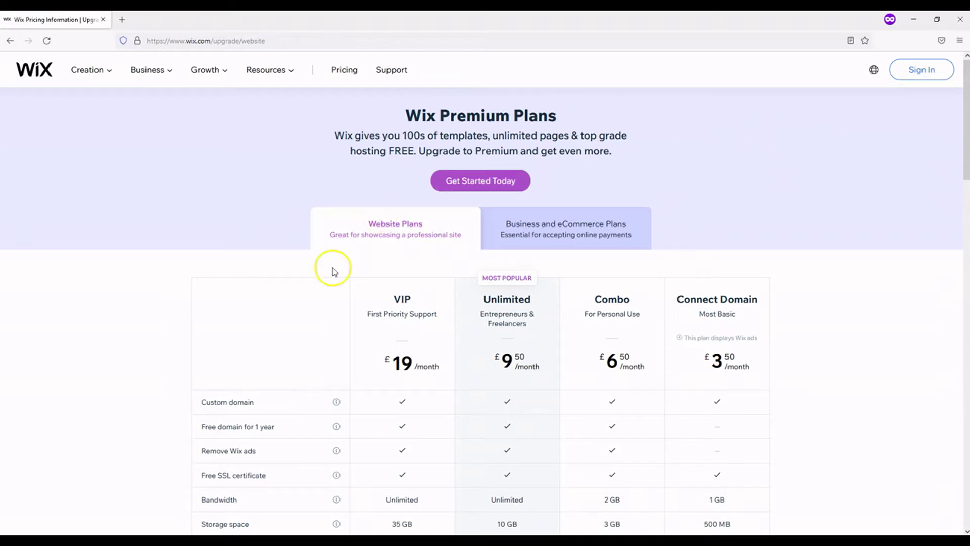
scroll(788, 286, down, 2)
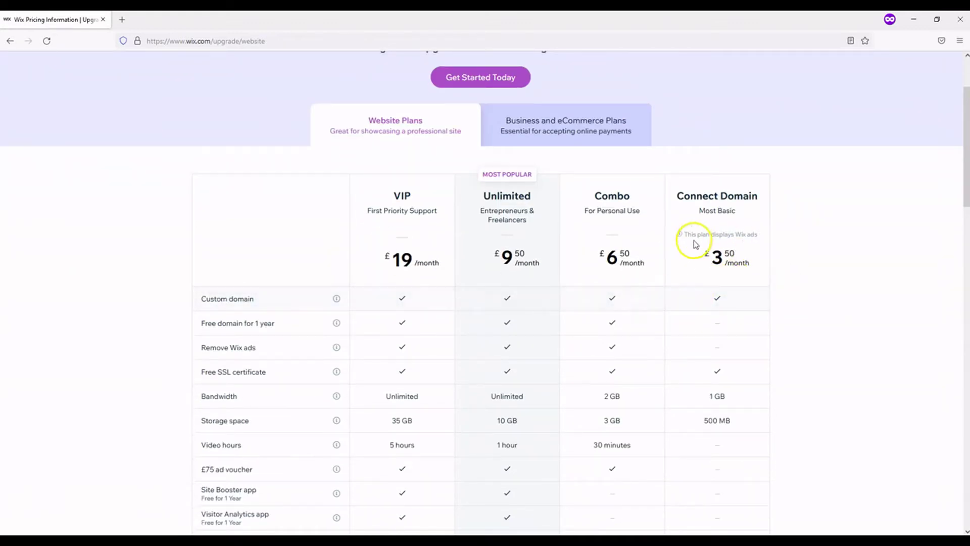
Step: Review the Business and eCommerce Plans and their features, and return to the Wix homepage
click(550, 132)
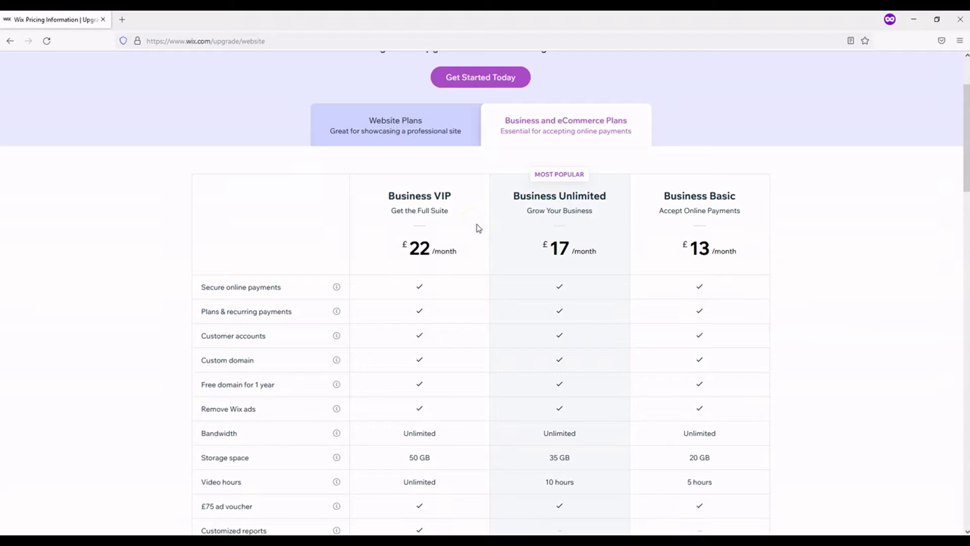
scroll(479, 227, down, 1)
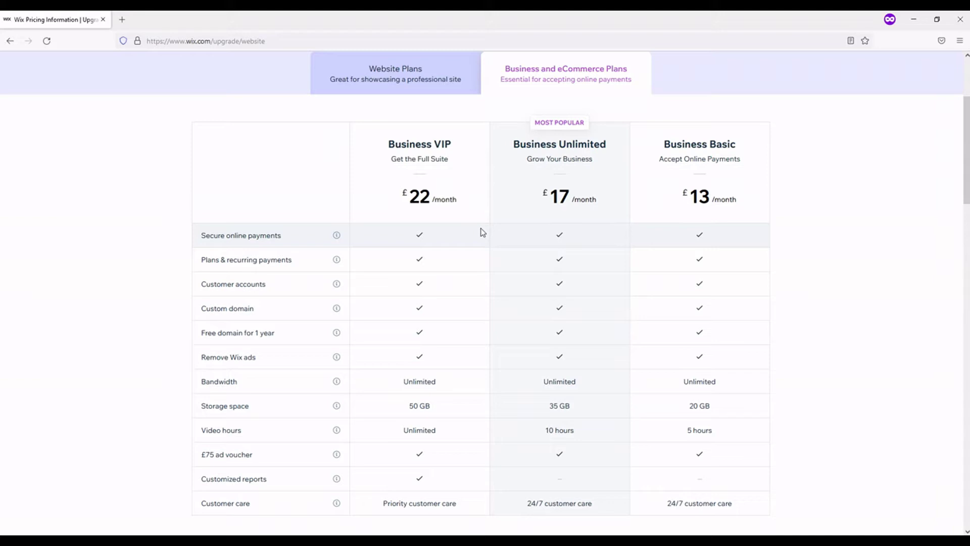
scroll(482, 233, down, 5)
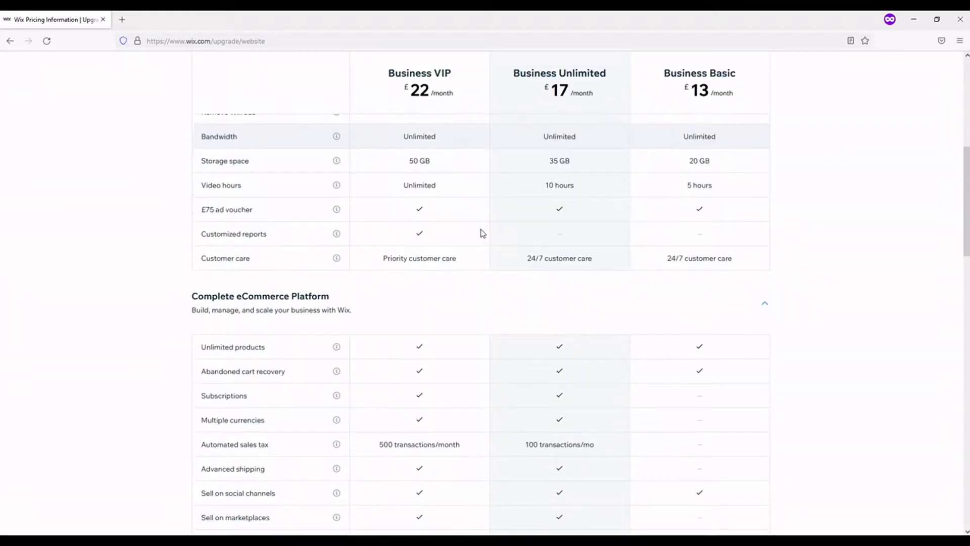
scroll(481, 233, down, 2)
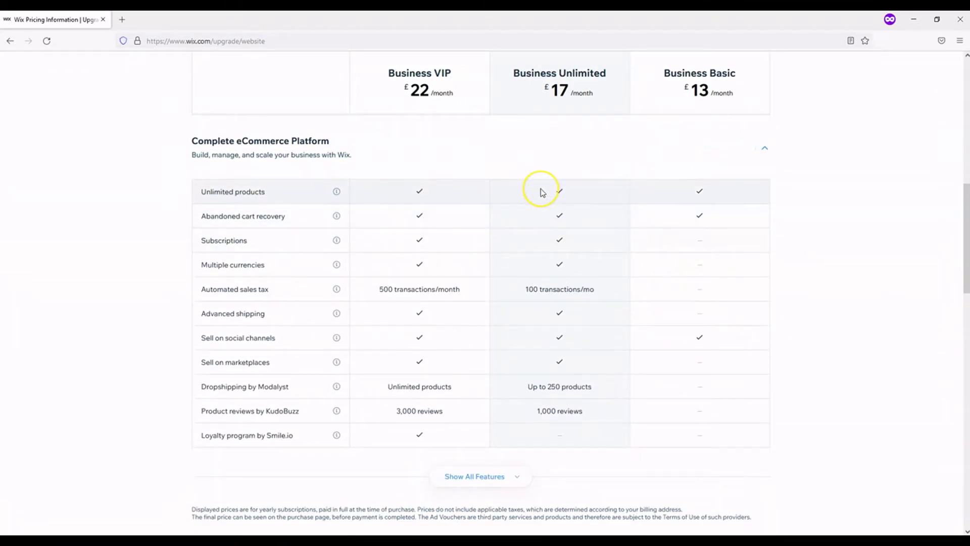
scroll(542, 192, up, 2)
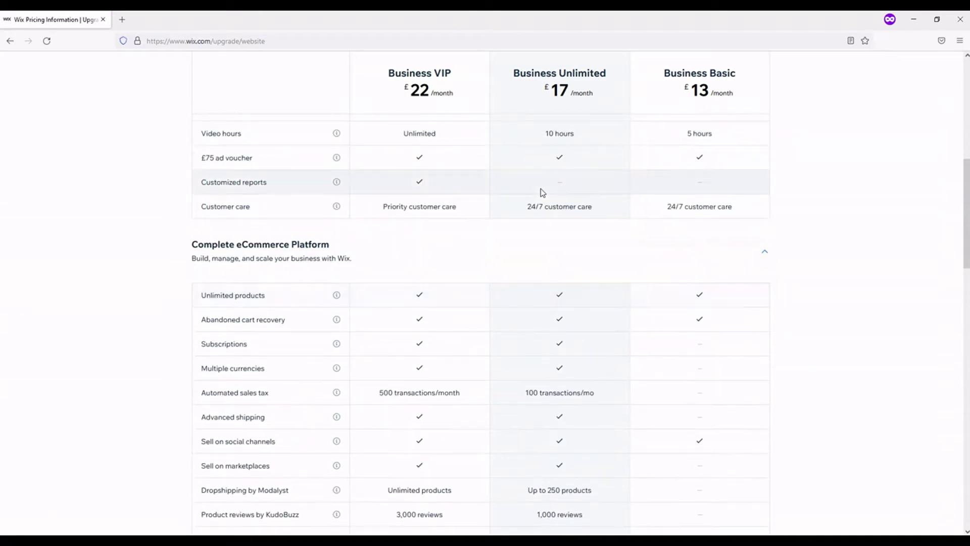
scroll(542, 192, up, 7)
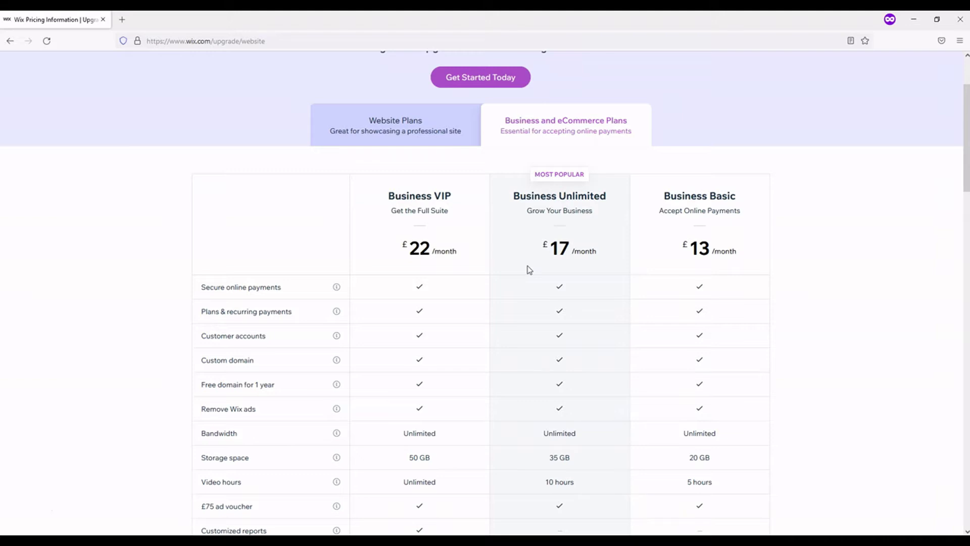
scroll(396, 189, up, 2)
click(39, 73)
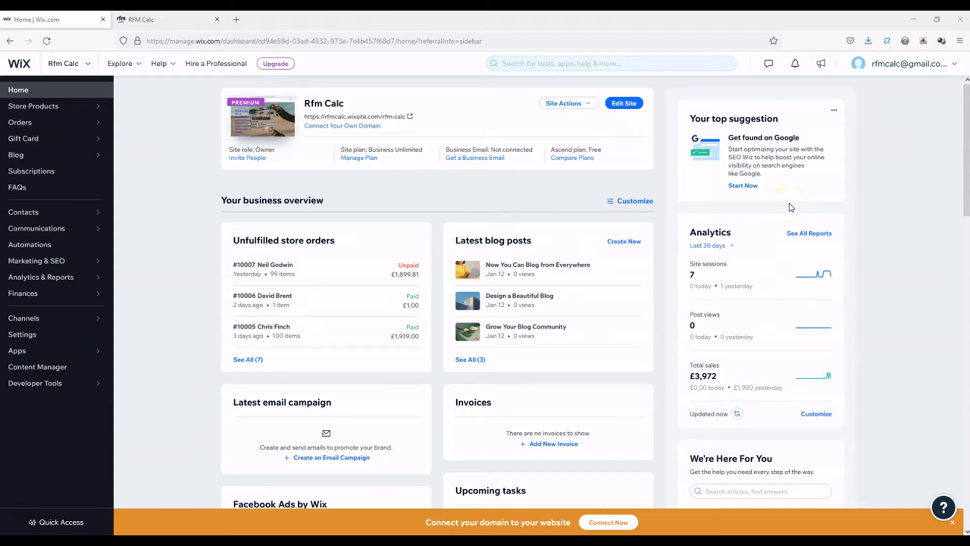
Step: Look through the Rfm Calc site dashboard, including its business overview, analytics and suggestions
scroll(775, 194, down, 1)
scroll(762, 190, up, 1)
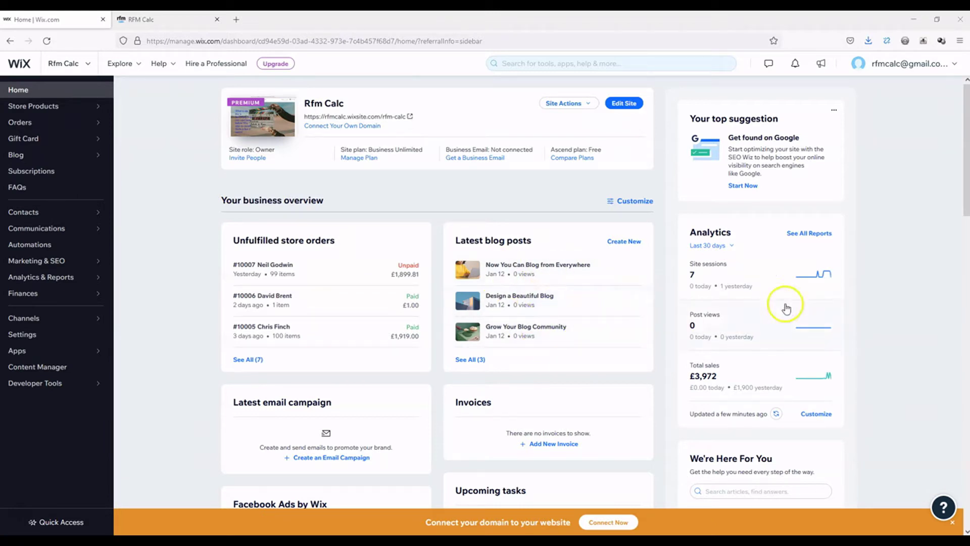
scroll(698, 352, down, 5)
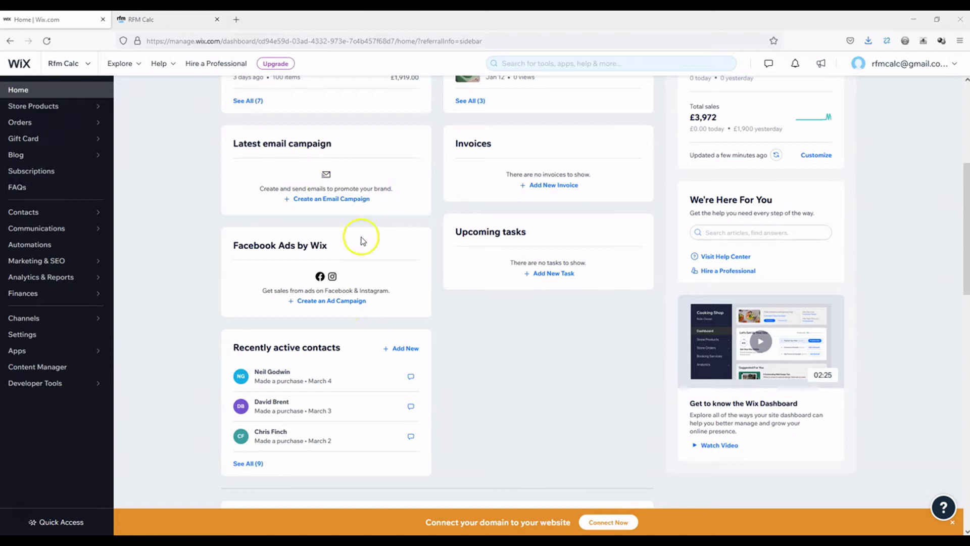
scroll(757, 347, up, 1)
scroll(757, 342, down, 7)
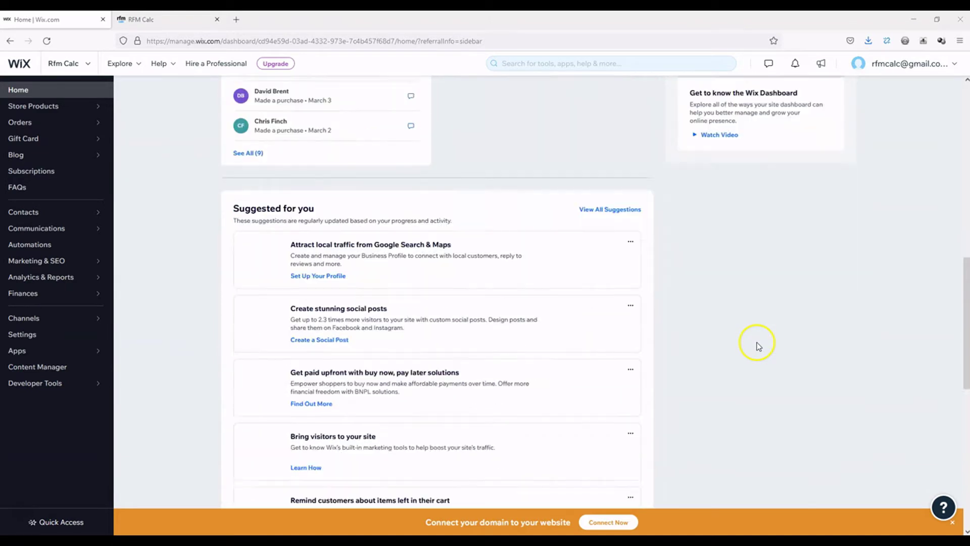
scroll(741, 339, up, 11)
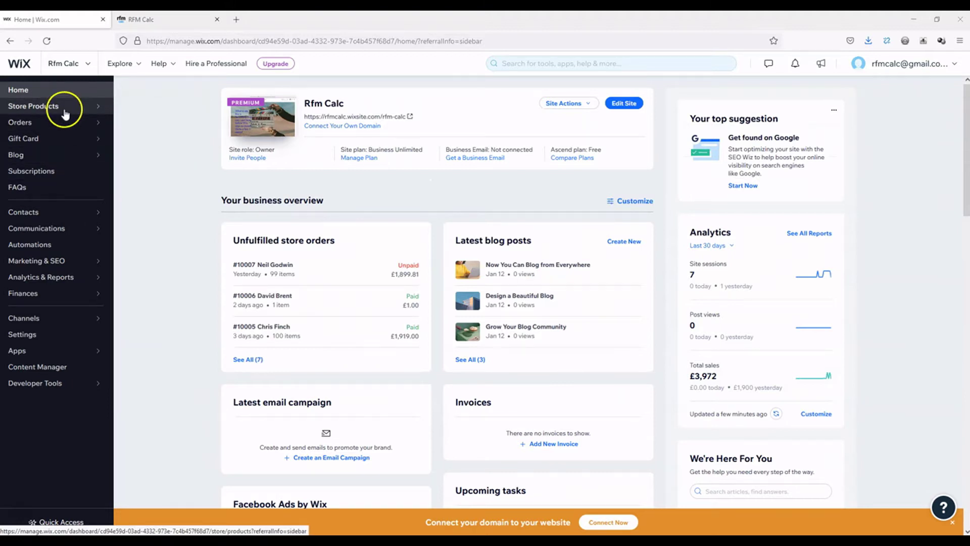
Step: Start a new physical product in the store's product list and assign it to the Top Stuff collection
mouse_move(65, 104)
click(158, 105)
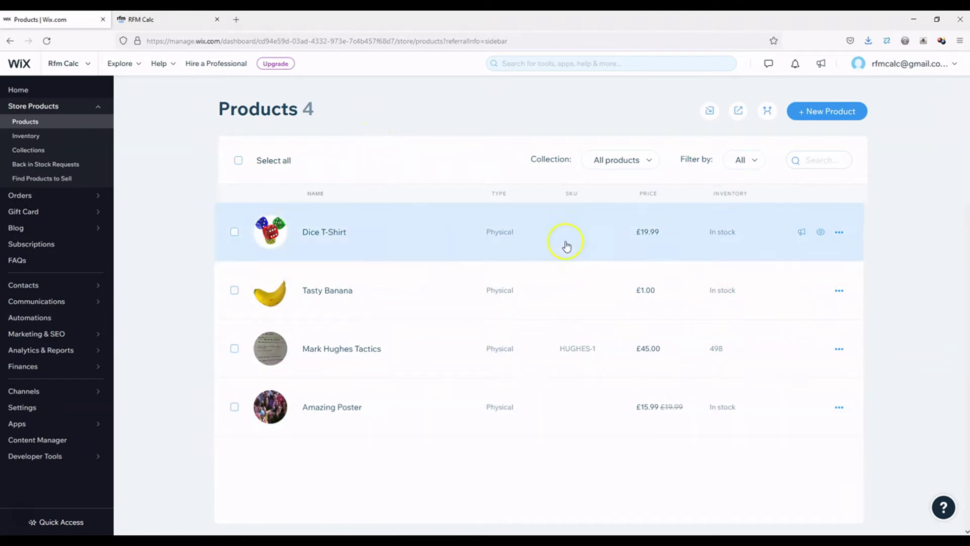
click(825, 114)
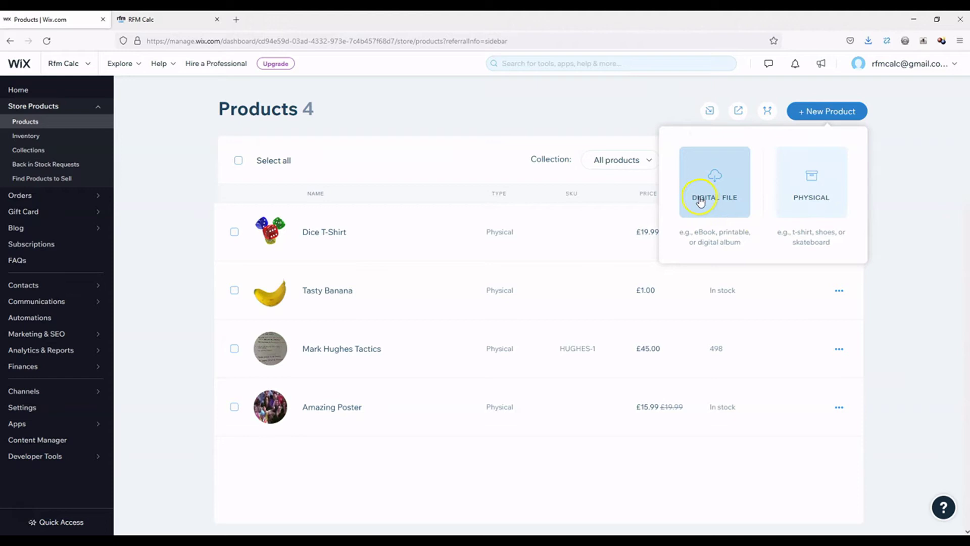
click(822, 197)
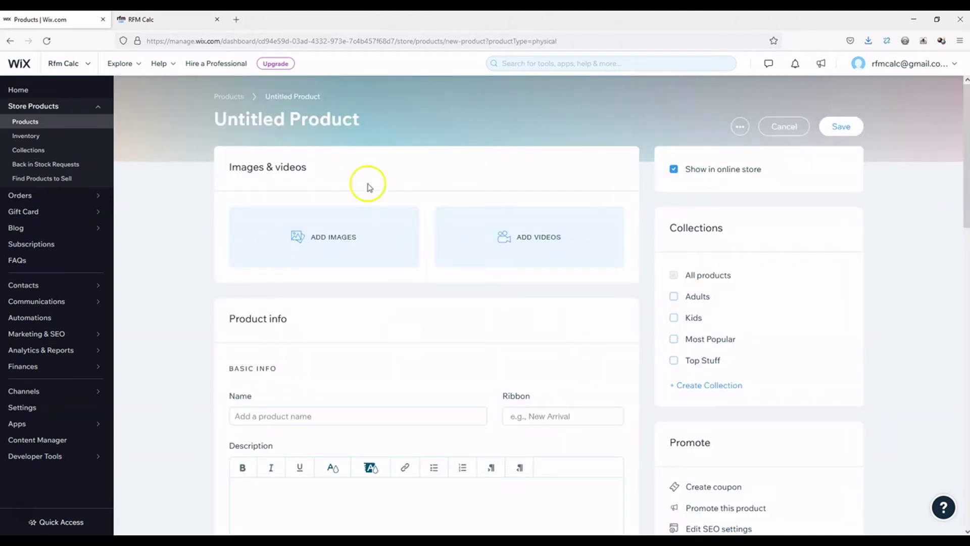
click(675, 362)
Step: Try the On sale setting in the new product's pricing section, and switch it back off
scroll(457, 320, down, 2)
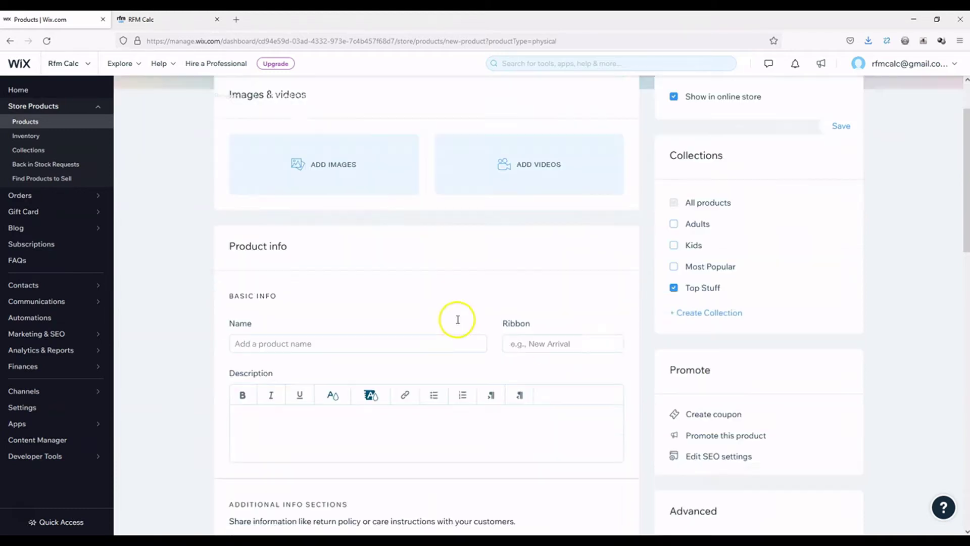
scroll(457, 320, down, 2)
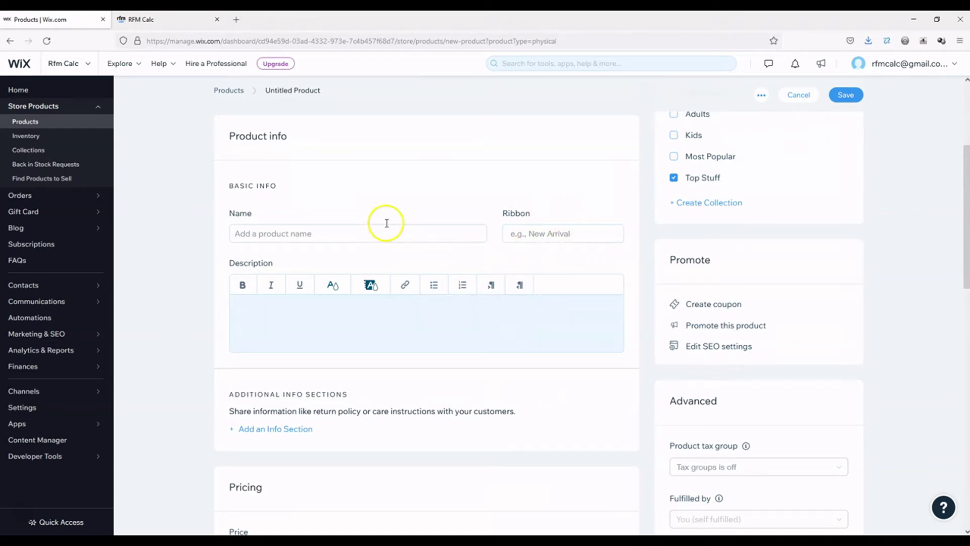
scroll(431, 288, down, 8)
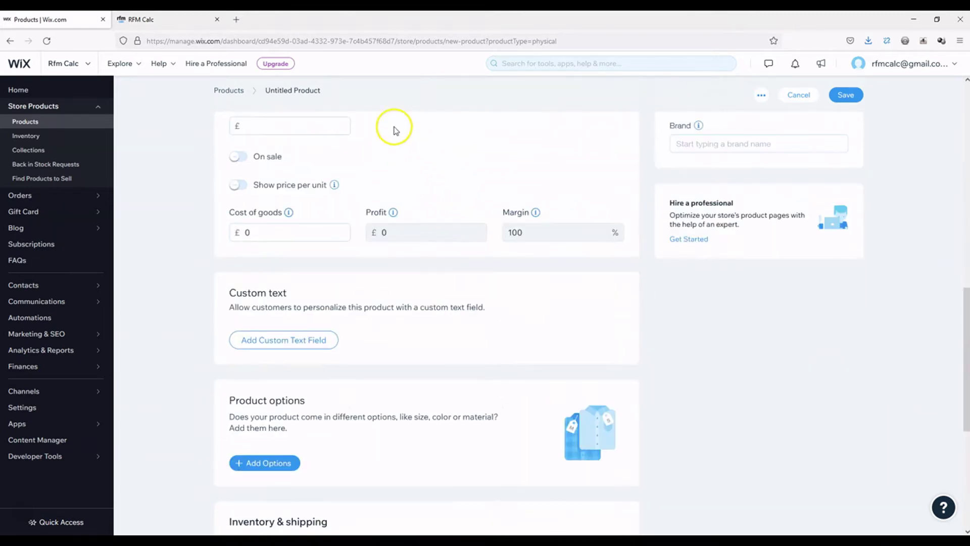
click(247, 157)
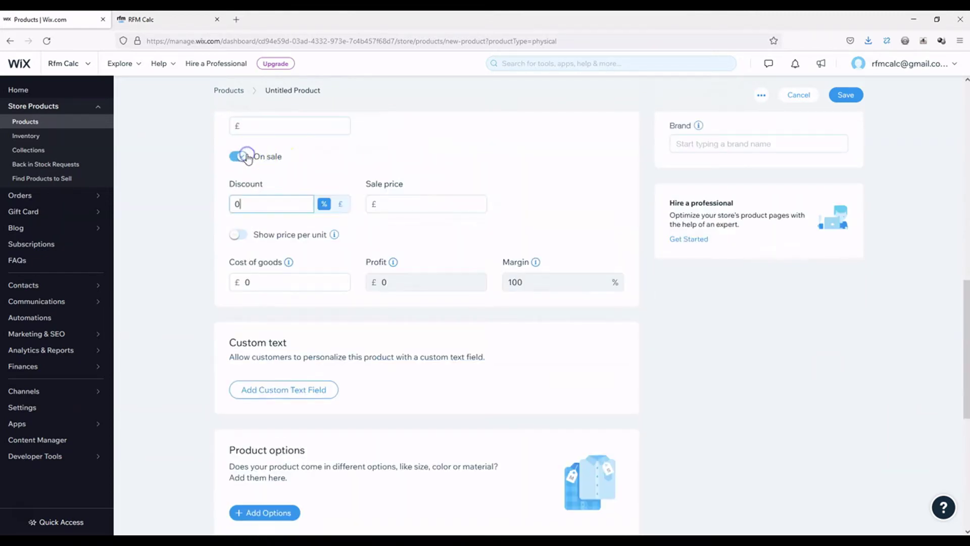
click(234, 157)
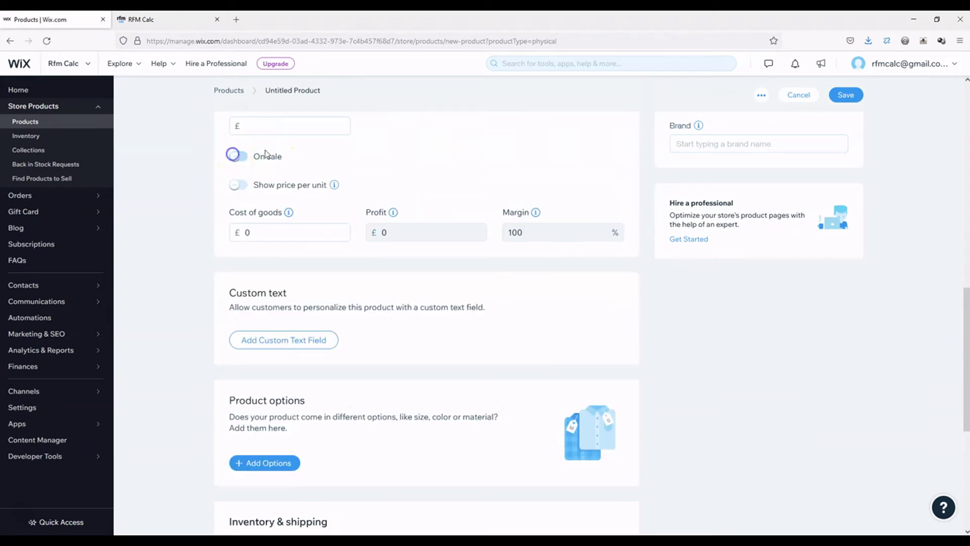
Step: Add a product option named Weight, shown as a list, with the choices Light, Medium and Heavy
scroll(467, 153, down, 4)
scroll(472, 152, down, 1)
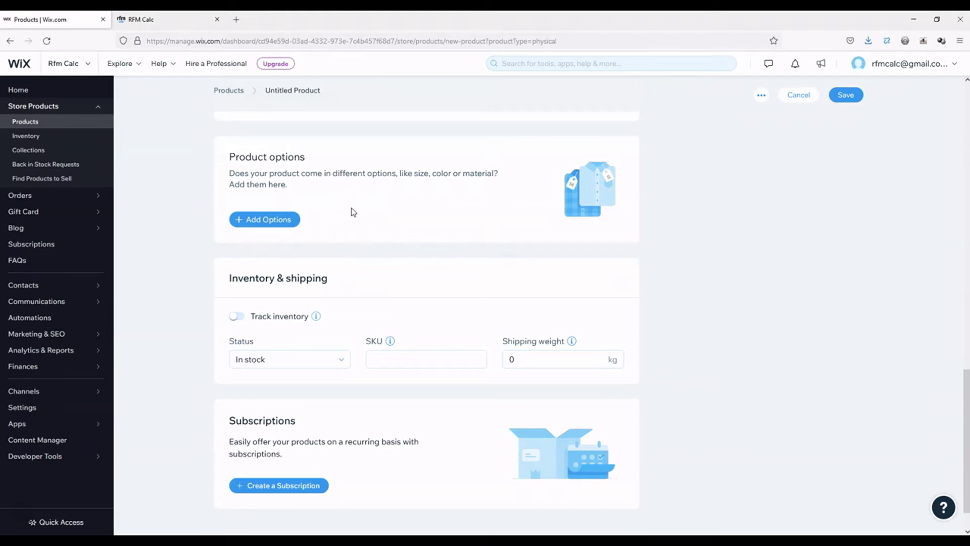
click(280, 222)
click(404, 267)
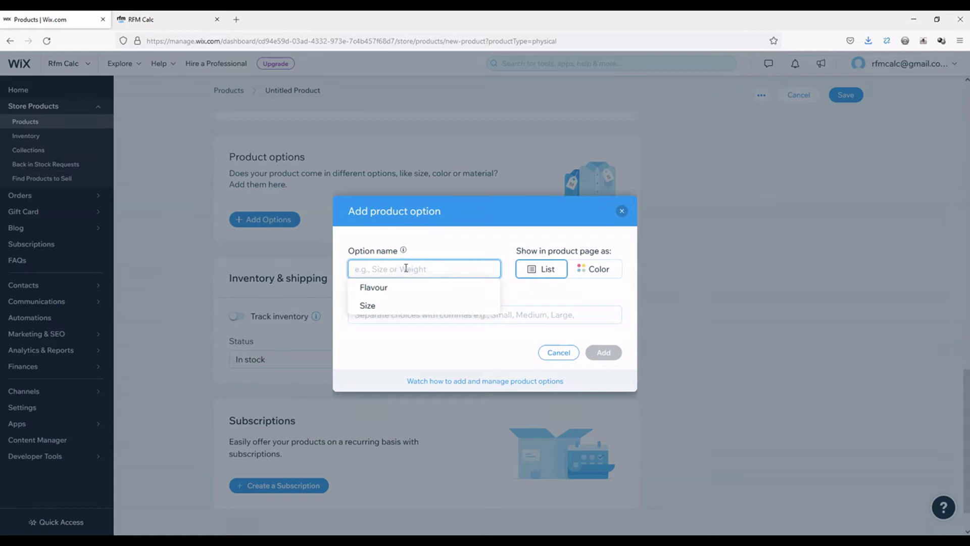
text(Weight)
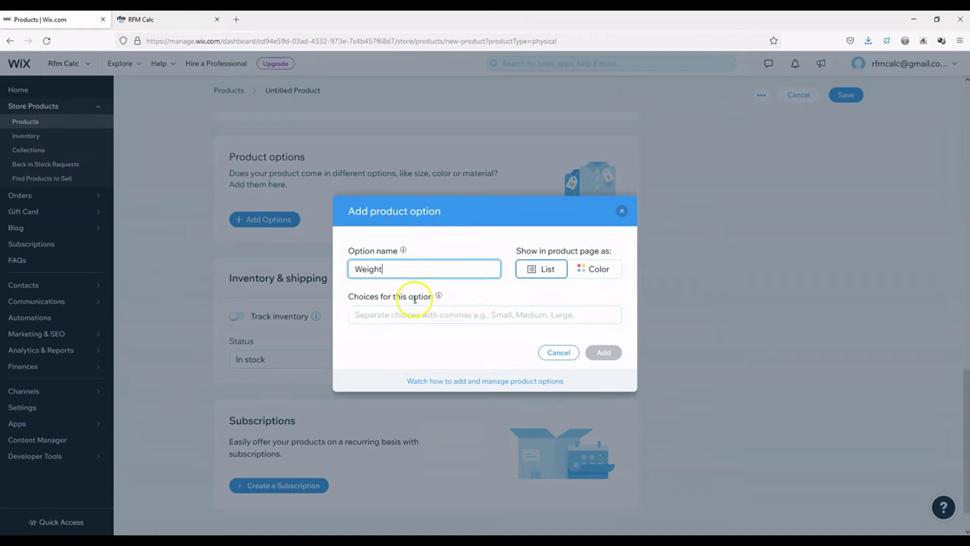
click(415, 307)
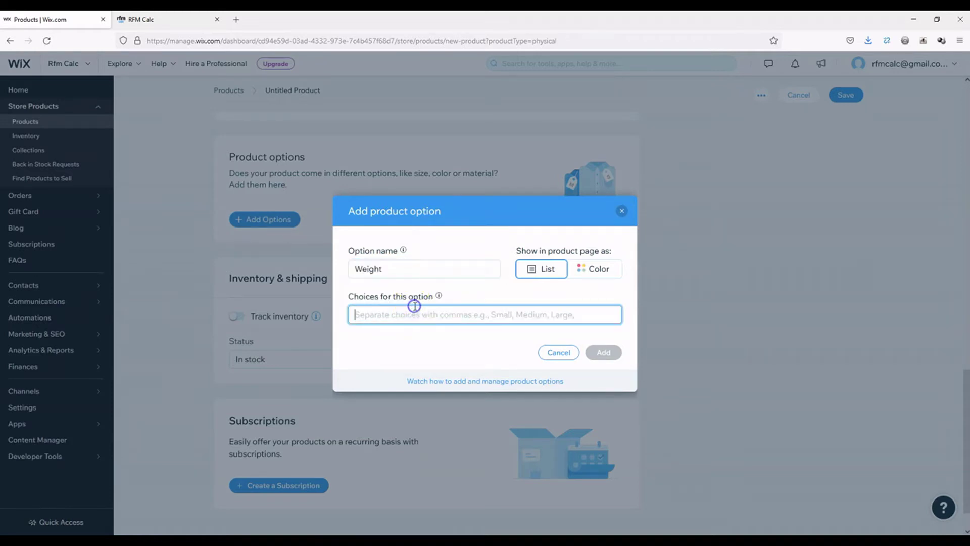
text(L)
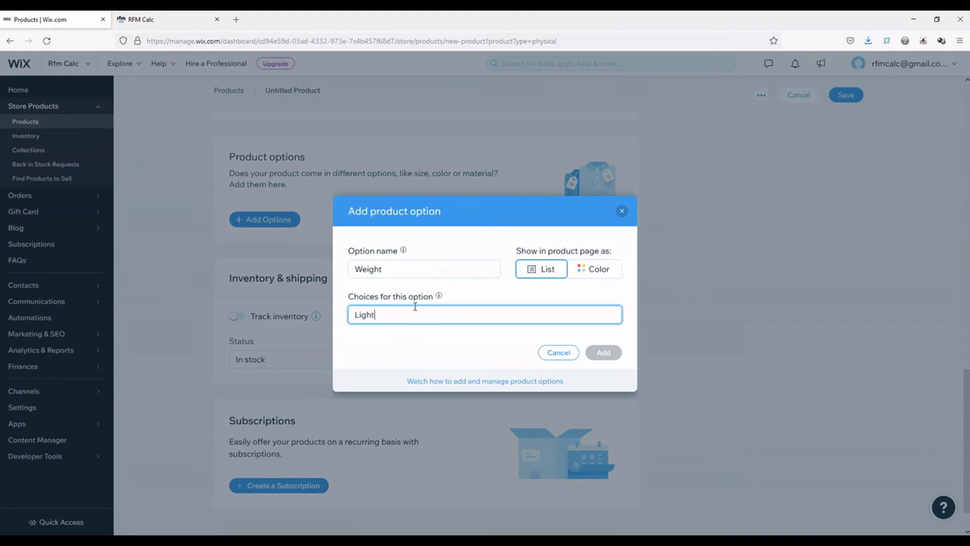
text(ight)
key(Return)
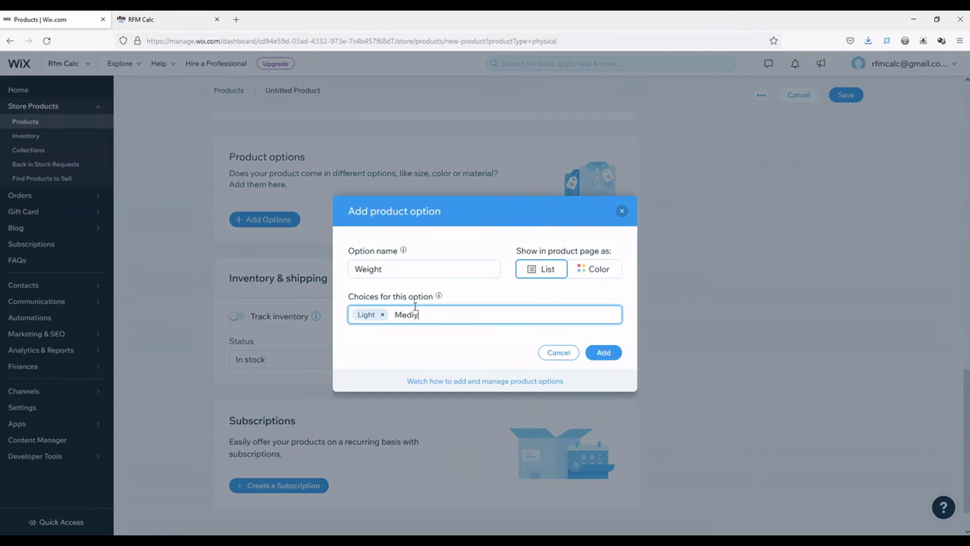
text(Medium)
key(Return)
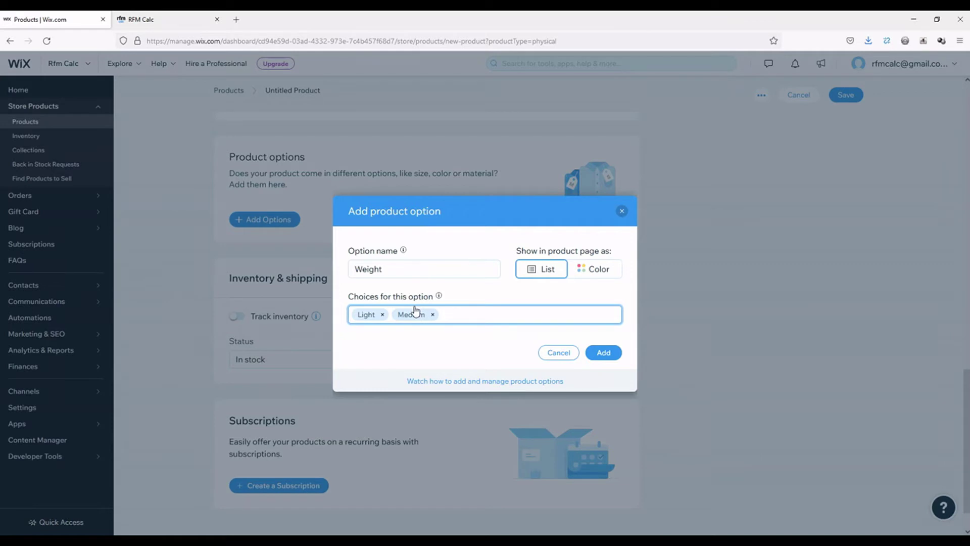
text(Heavy.)
key(Return)
click(610, 351)
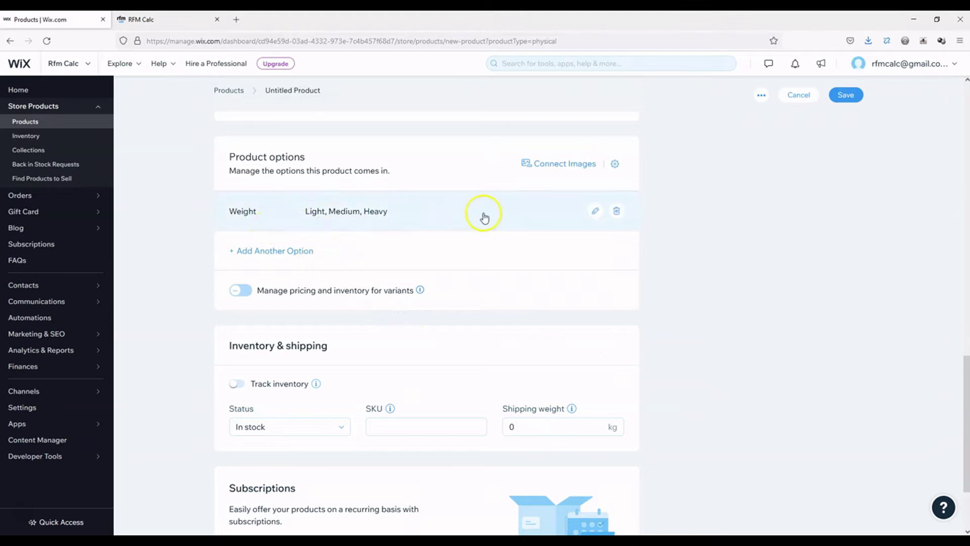
Step: Enable pricing and inventory management for the Weight variants and switch on inventory tracking for them
click(247, 292)
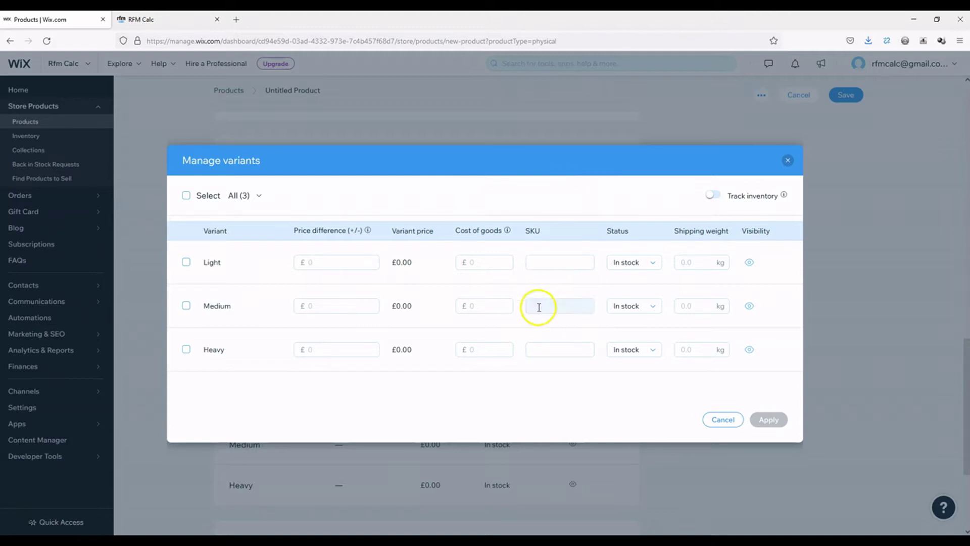
click(655, 263)
click(655, 263)
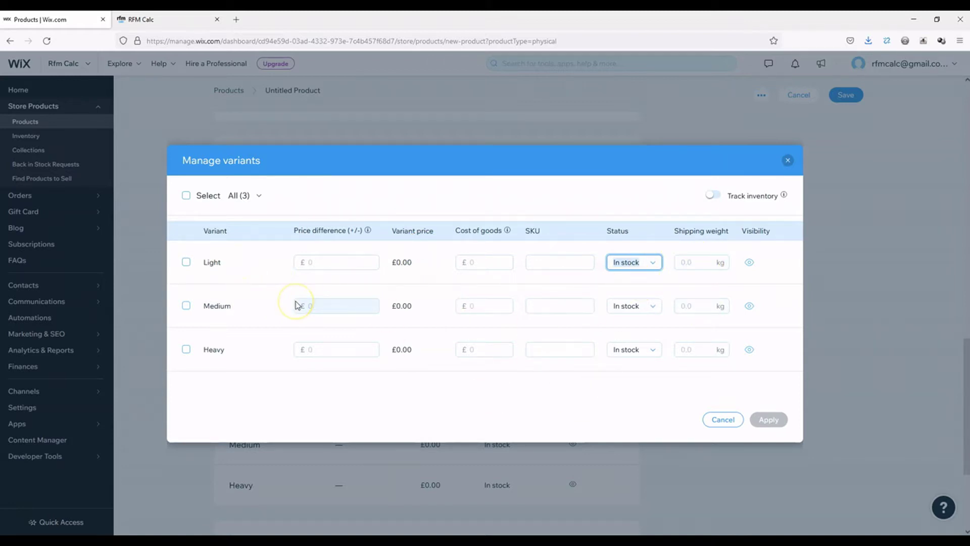
click(717, 196)
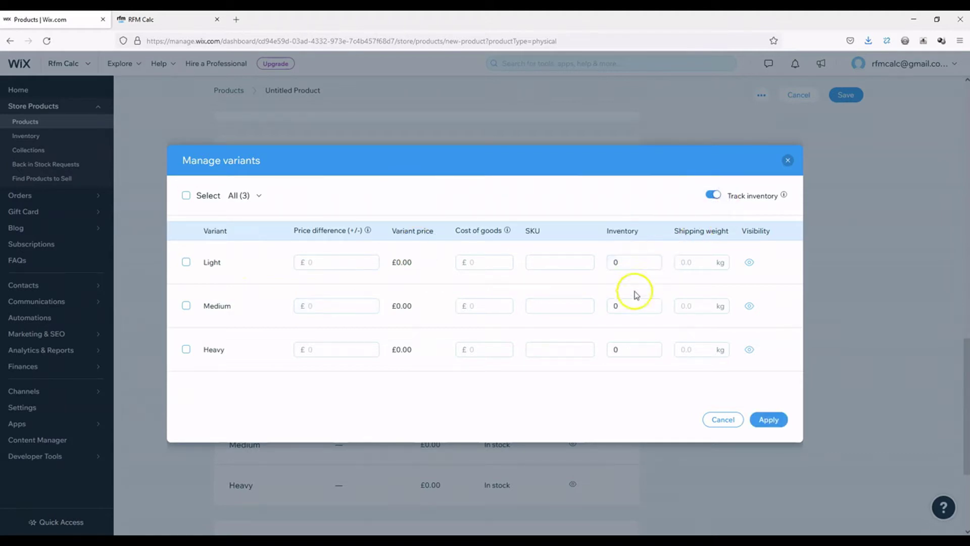
Step: Switch inventory tracking back off for the Weight variants and dismiss the variant management dialog without applying changes
click(705, 202)
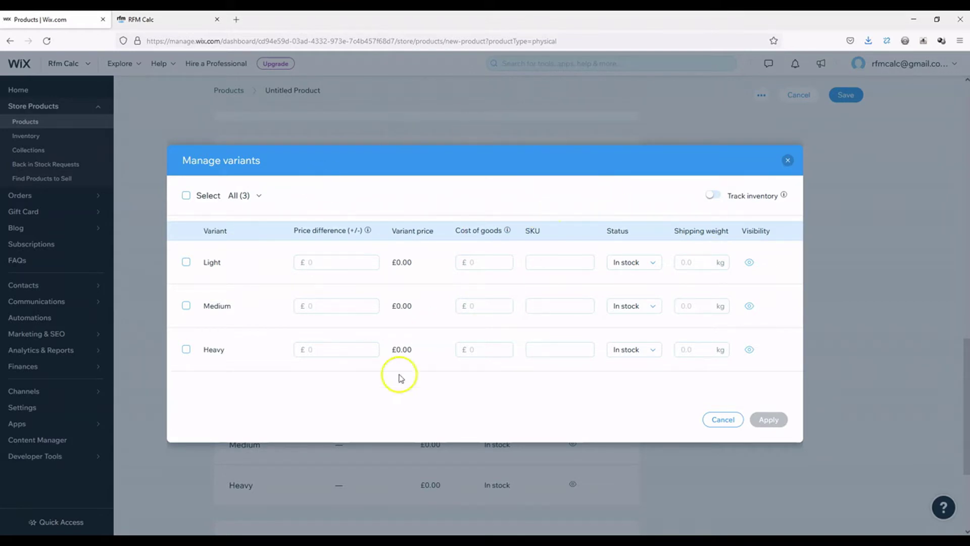
click(721, 426)
scroll(457, 289, down, 3)
scroll(543, 317, up, 3)
scroll(543, 317, up, 15)
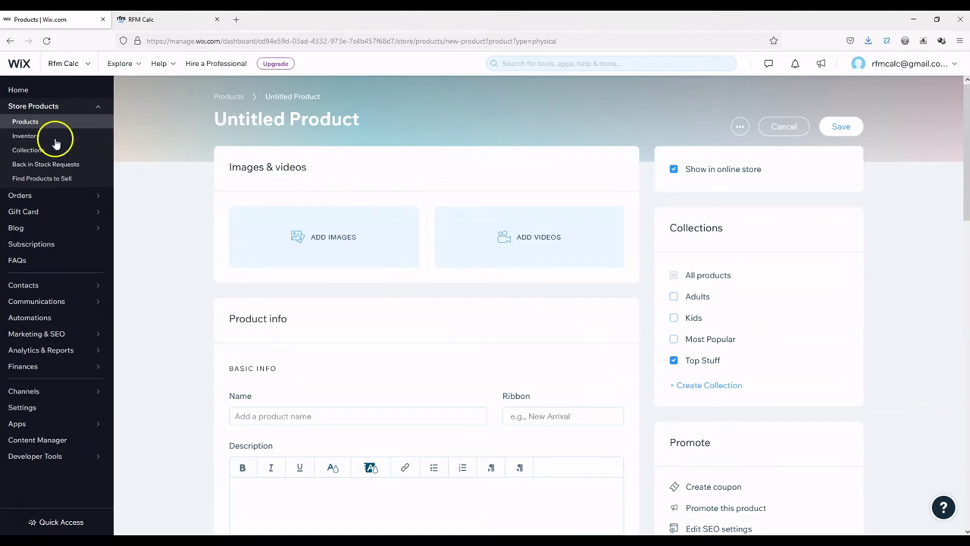
Step: Leave the new product without saving it and open the store's collections overview
click(56, 155)
click(483, 325)
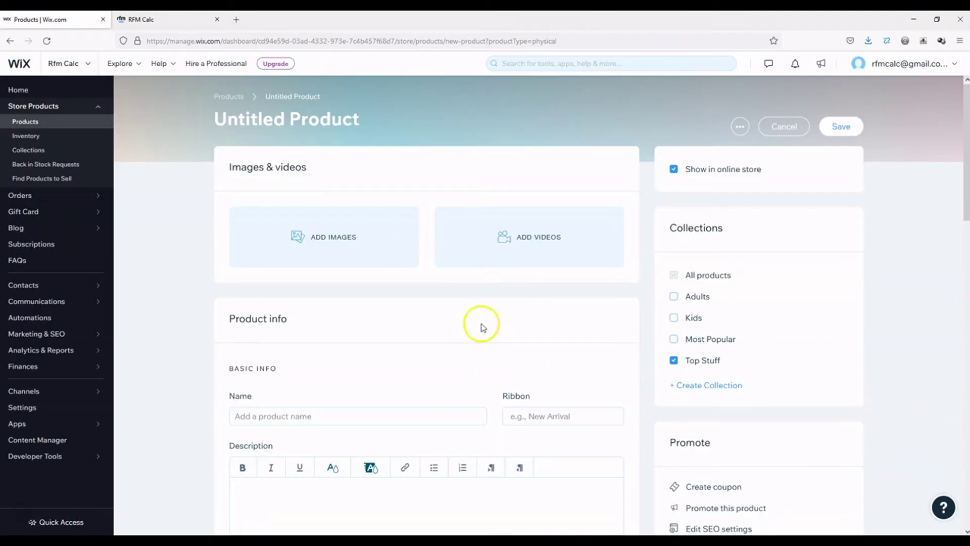
click(25, 151)
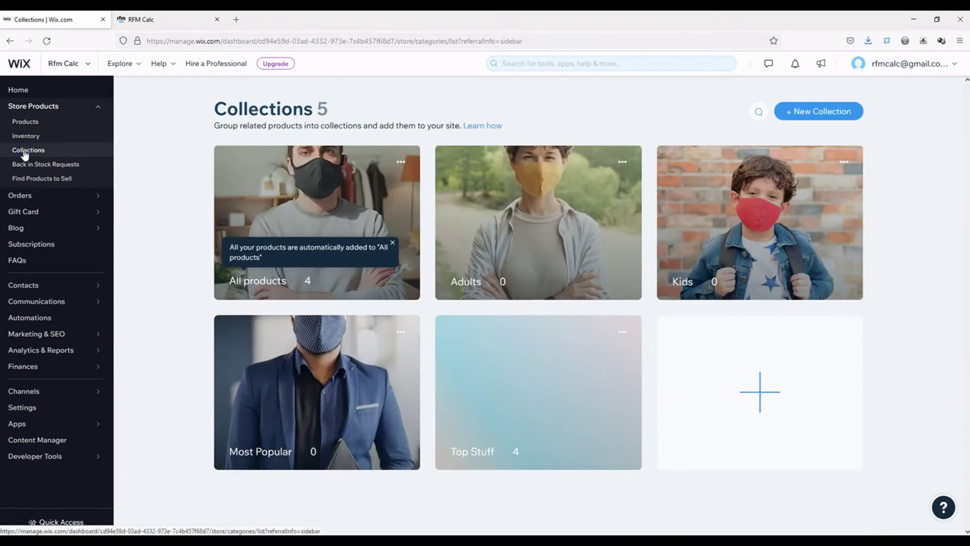
click(30, 151)
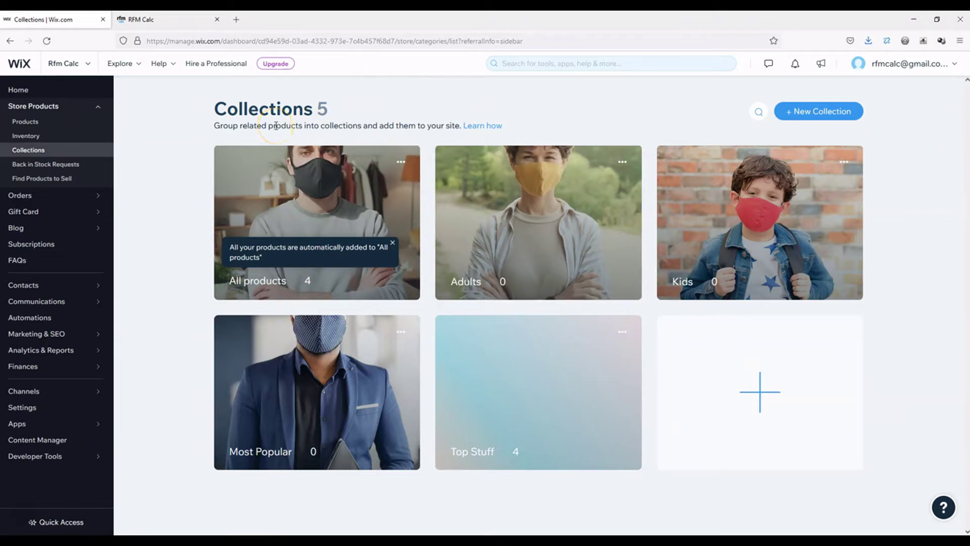
Step: Reorder the Top Stuff collection as Tasty Banana, Dice T-Shirt, Mark Hughes Tactics, Amazing Poster, and save the collection
click(501, 388)
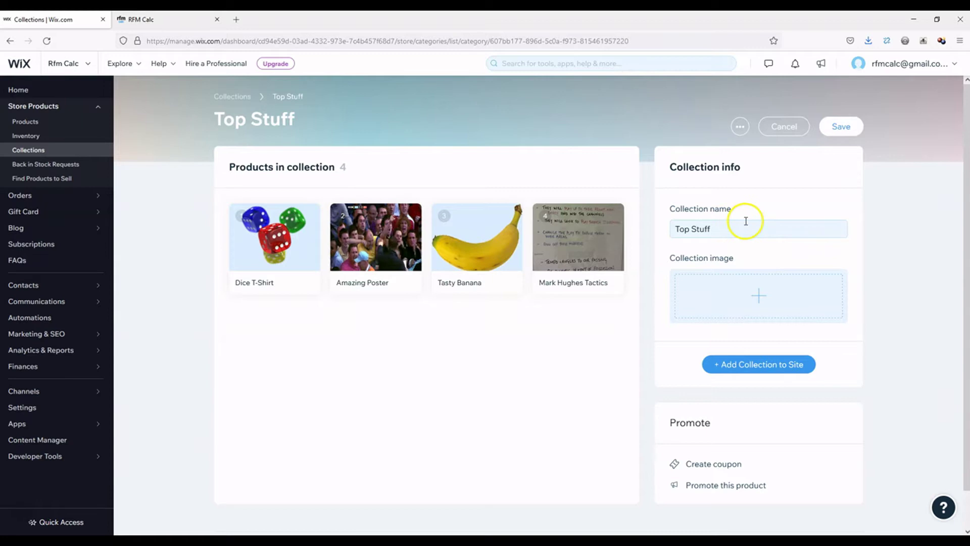
scroll(904, 376, down, 1)
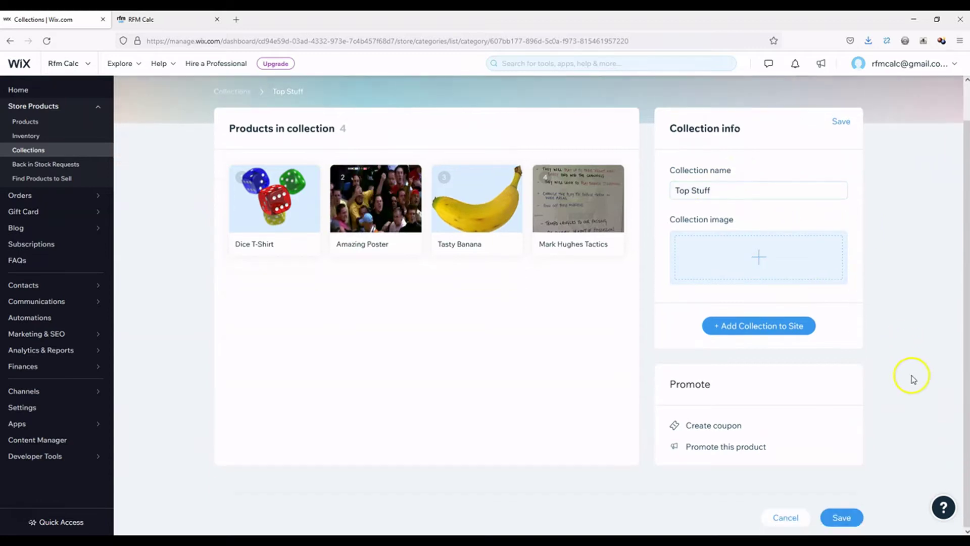
scroll(904, 376, up, 1)
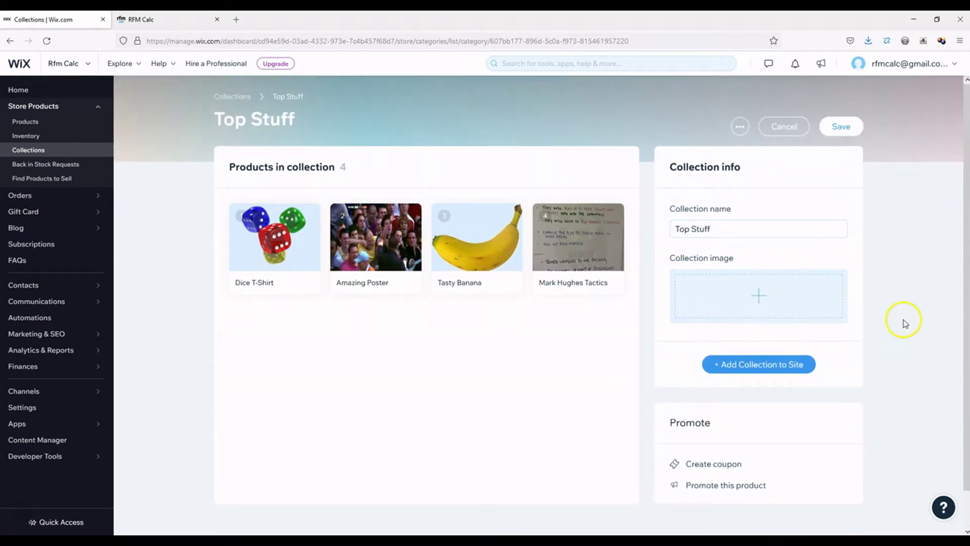
scroll(886, 303, down, 1)
scroll(885, 301, up, 1)
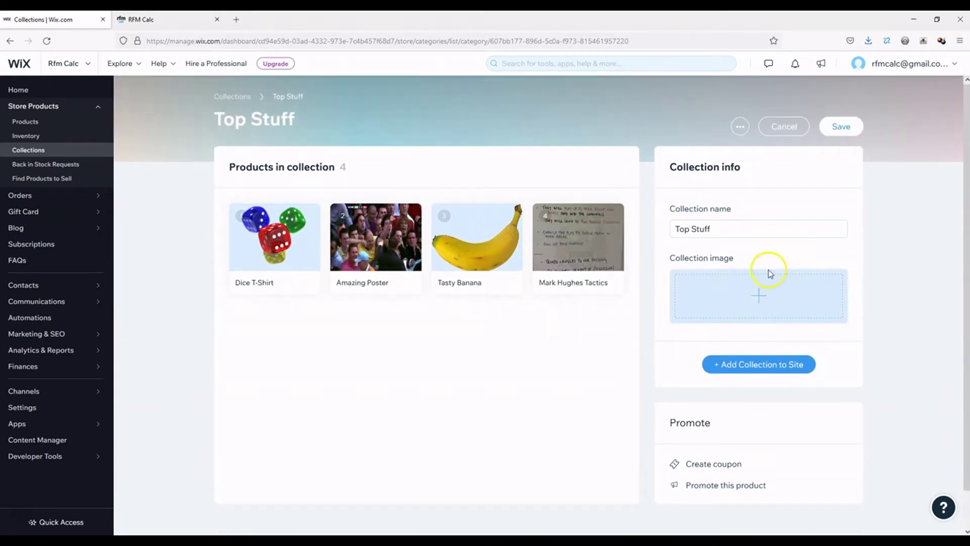
drag(583, 226, 462, 232)
drag(350, 234, 513, 320)
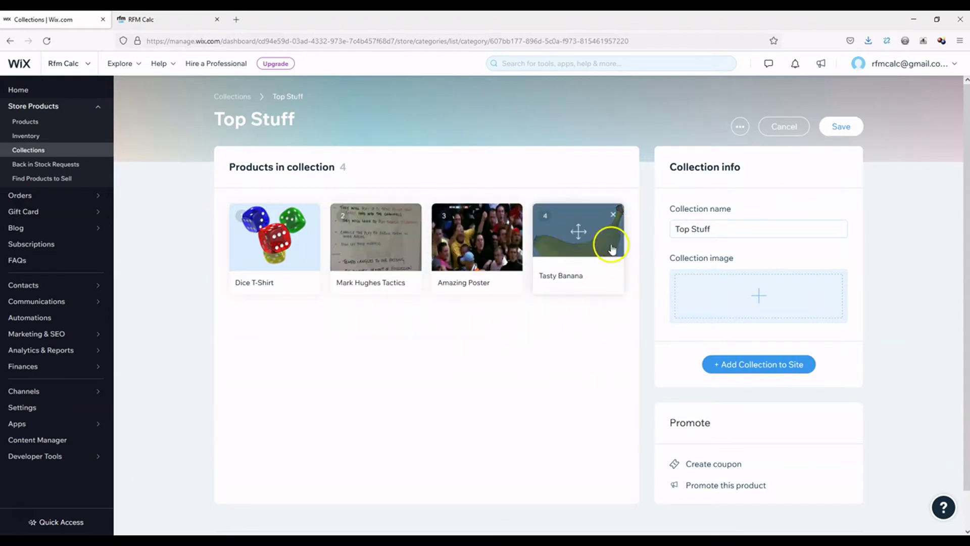
drag(588, 233, 271, 221)
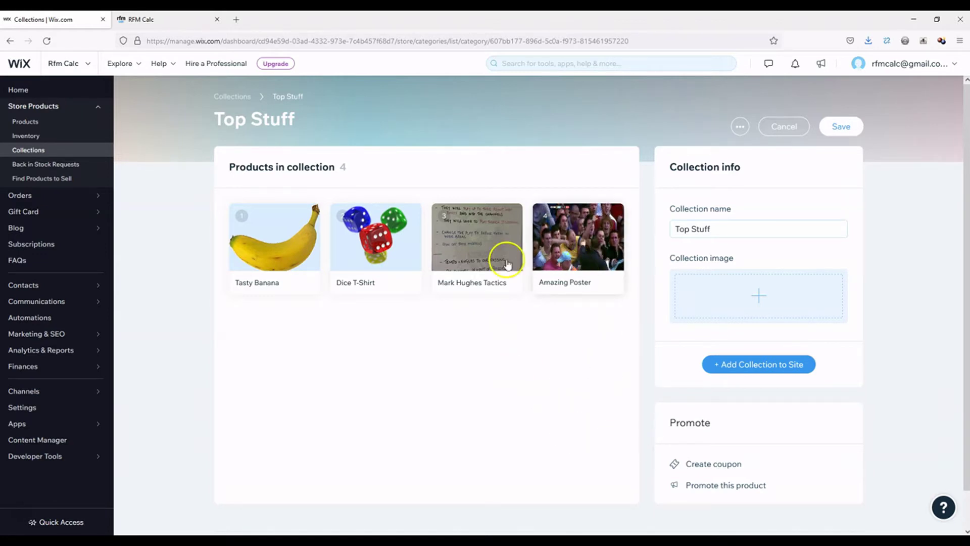
click(849, 126)
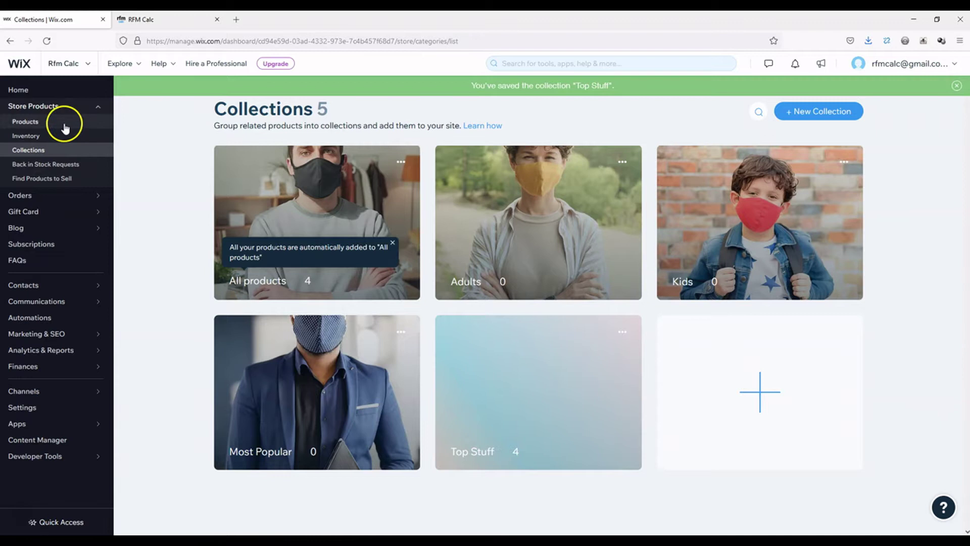
Step: View the Back in Stock Requests page and the store's list of all orders
click(72, 167)
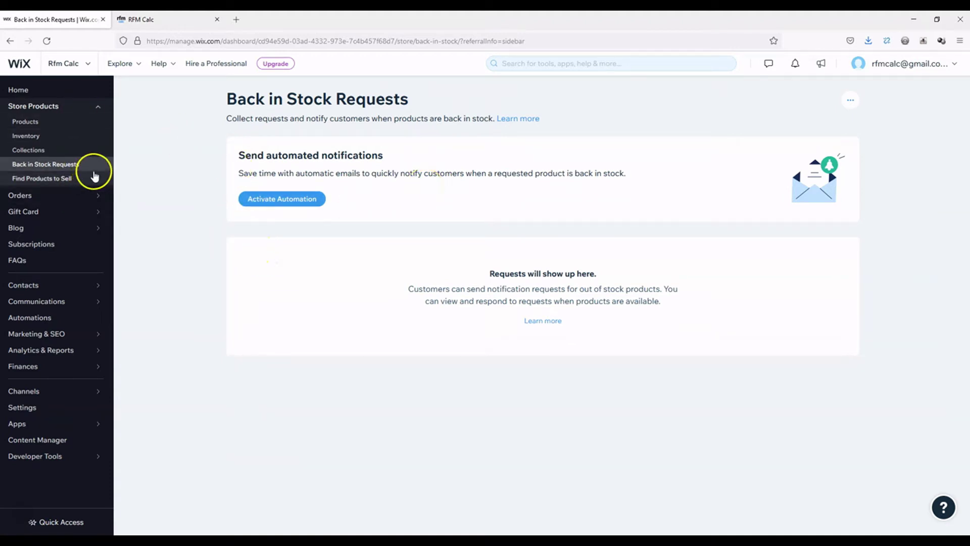
mouse_move(79, 198)
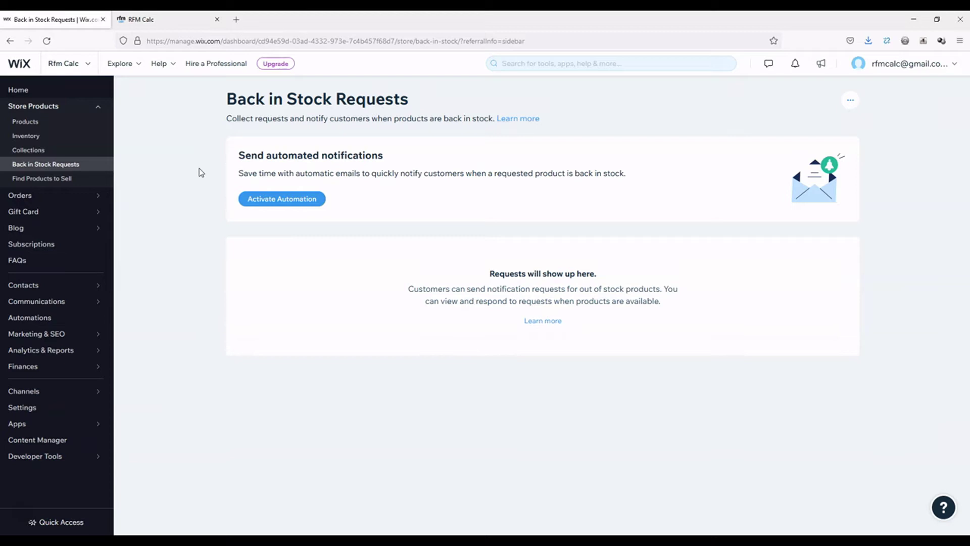
click(40, 195)
click(41, 177)
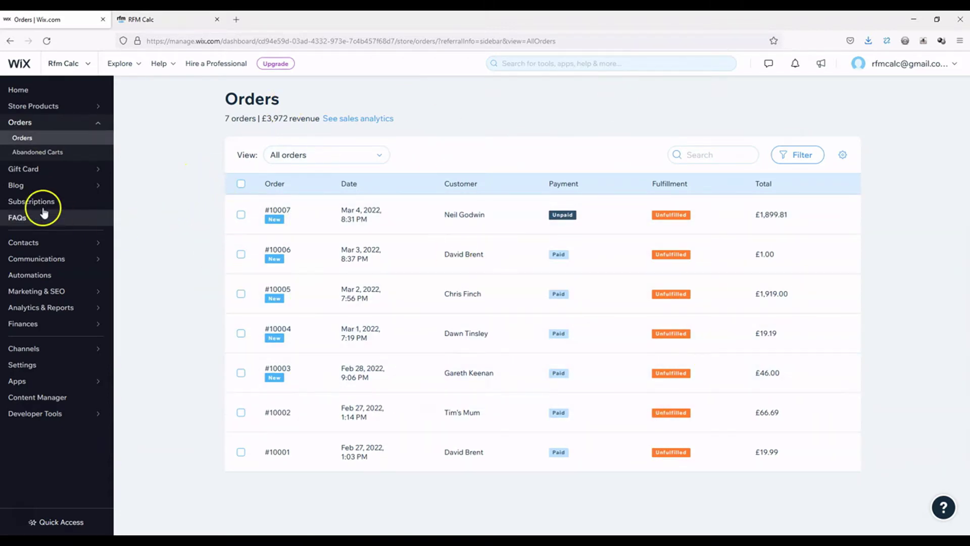
Step: Open Marketing Home and look through its suggested tools, marketing planner and recent campaign tracking
mouse_move(35, 176)
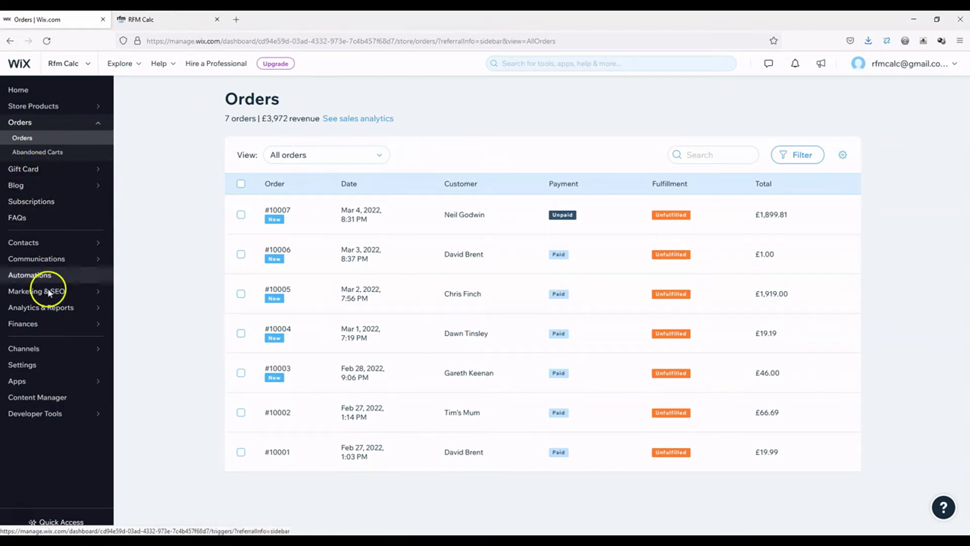
mouse_move(55, 264)
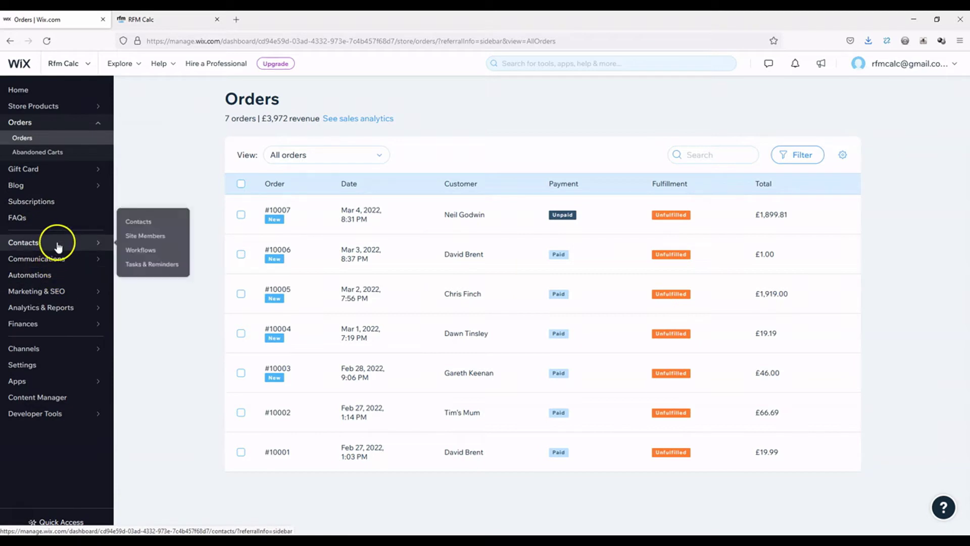
mouse_move(58, 294)
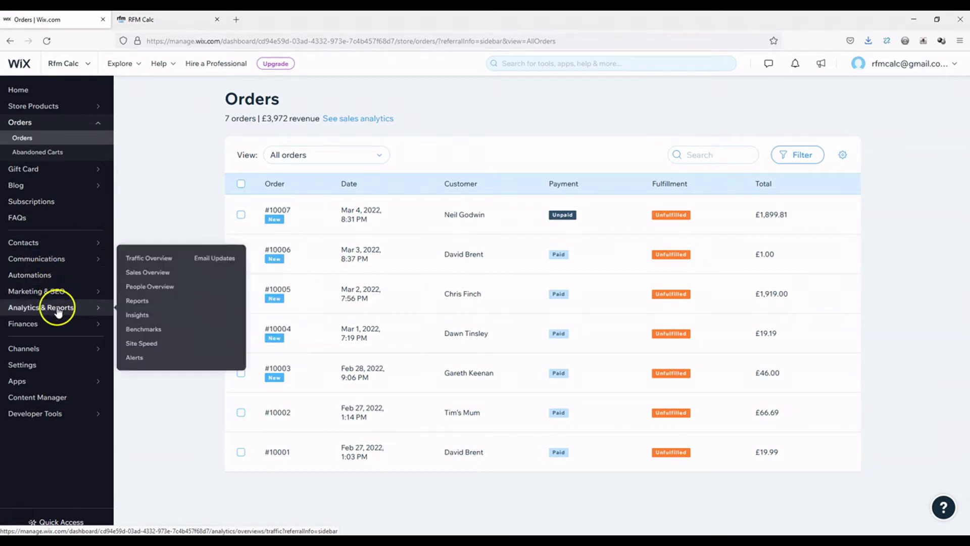
click(57, 292)
click(57, 277)
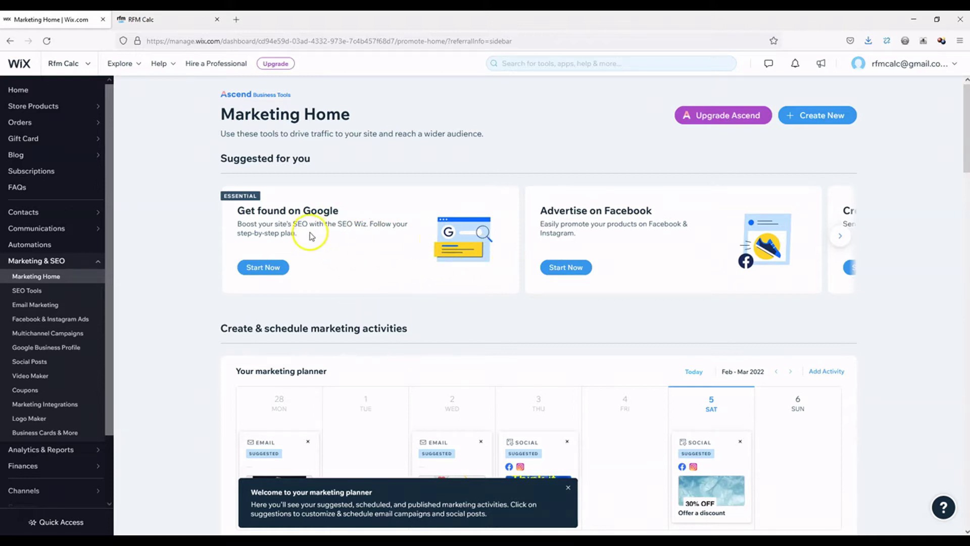
click(836, 242)
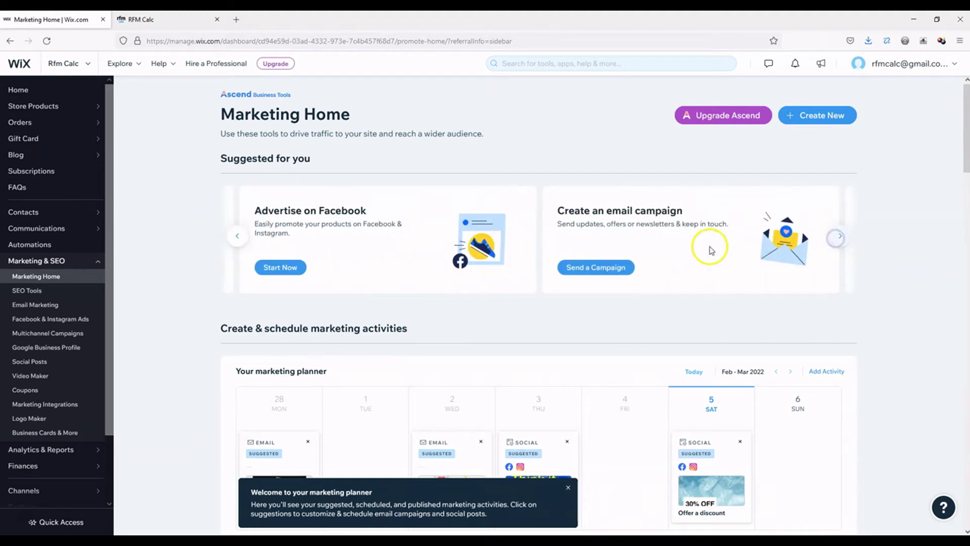
click(840, 236)
scroll(347, 288, down, 6)
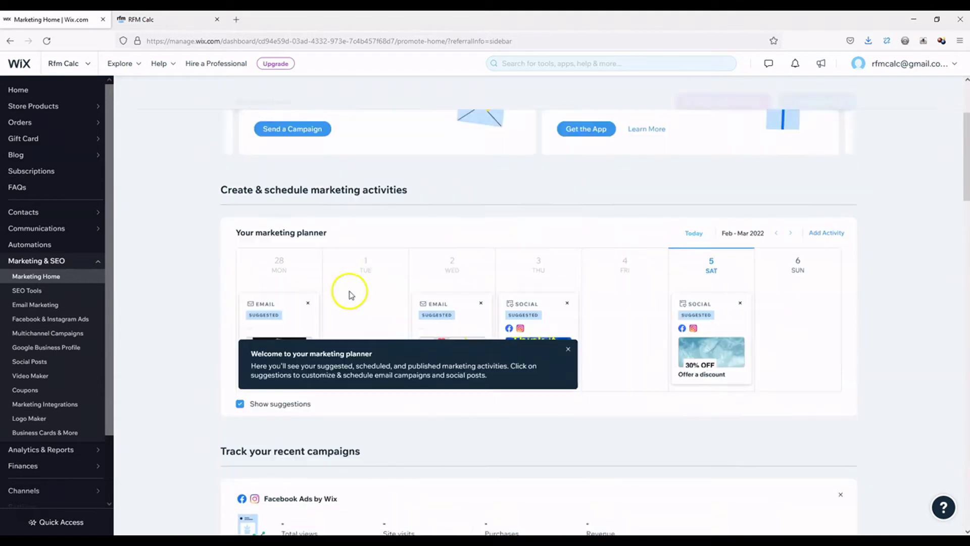
scroll(295, 258, down, 2)
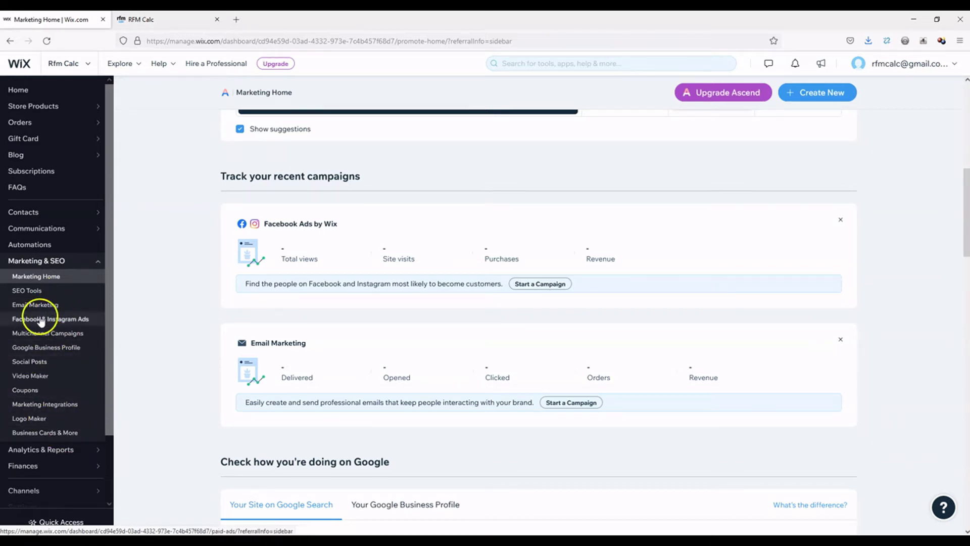
Step: Open the Traffic Overview, and look through all the report categories on the Reports page, down to Accounting
click(98, 260)
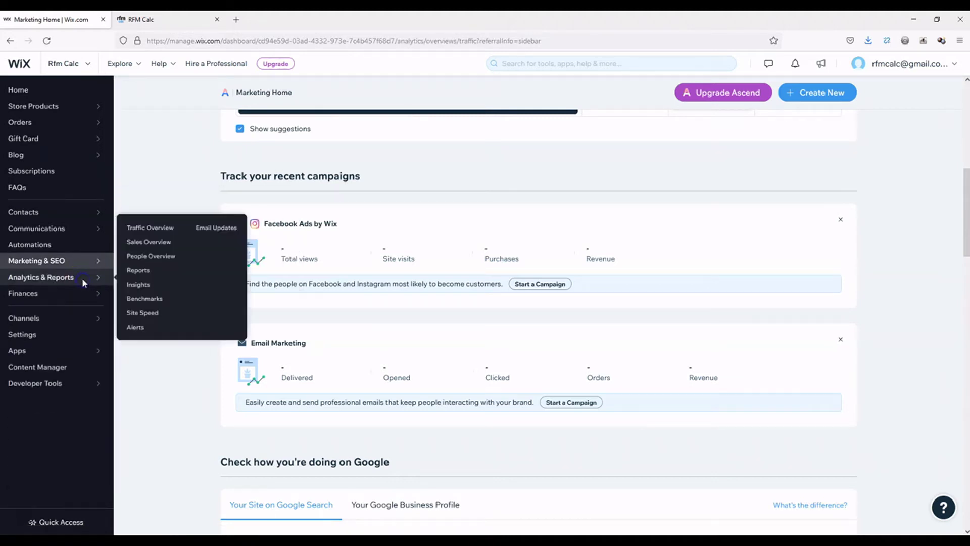
click(82, 277)
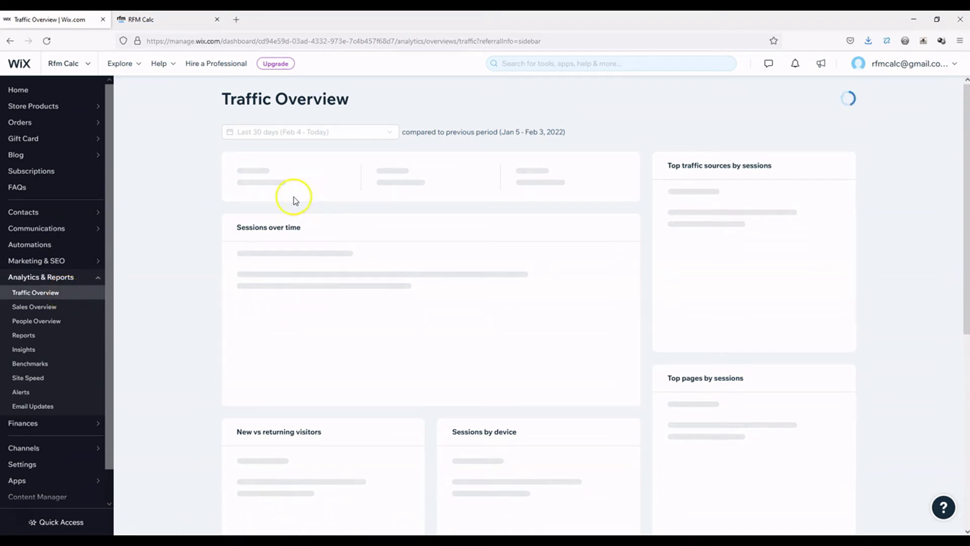
click(41, 342)
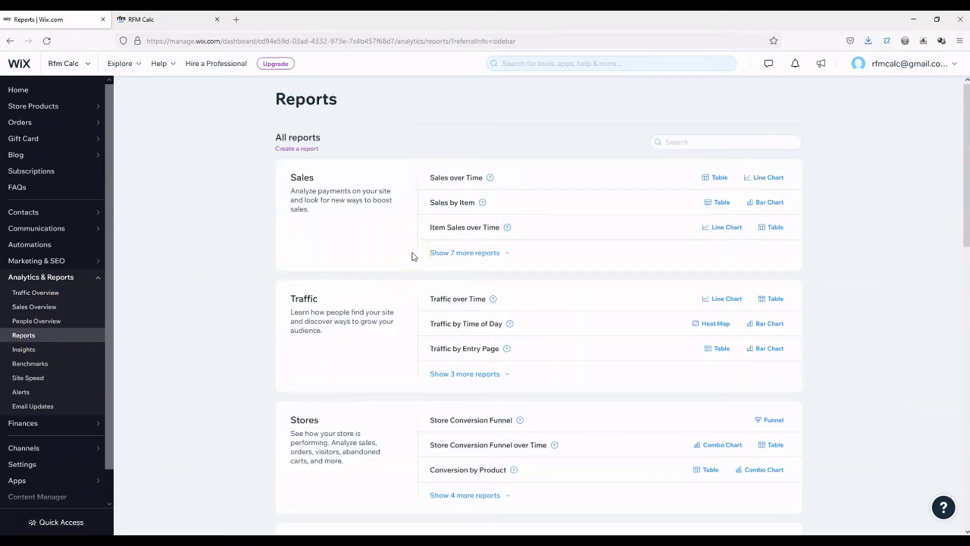
scroll(601, 255, down, 4)
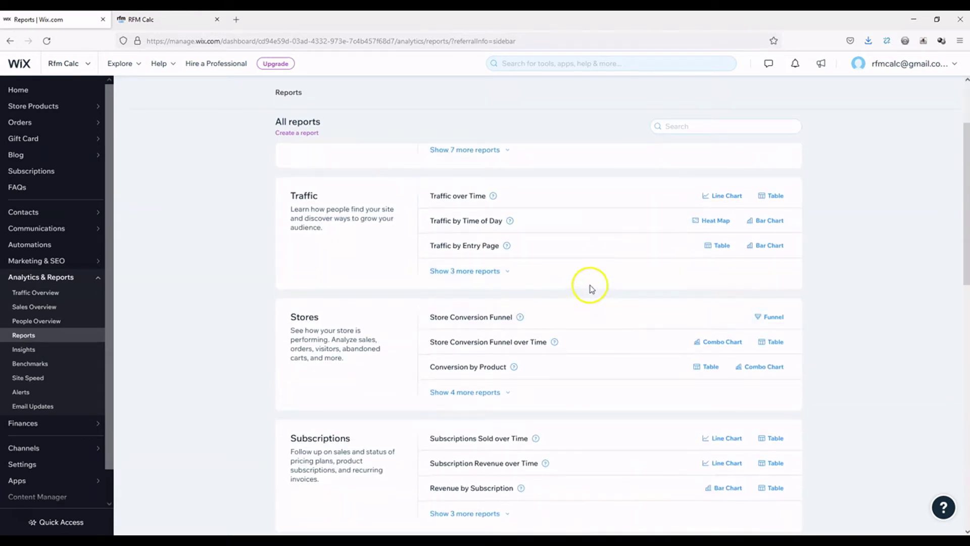
scroll(596, 266, down, 7)
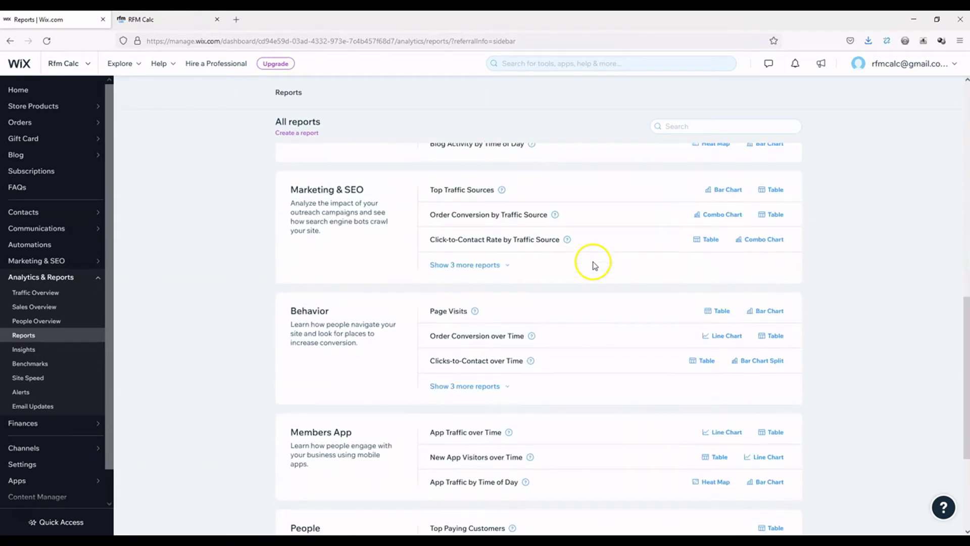
scroll(594, 266, down, 4)
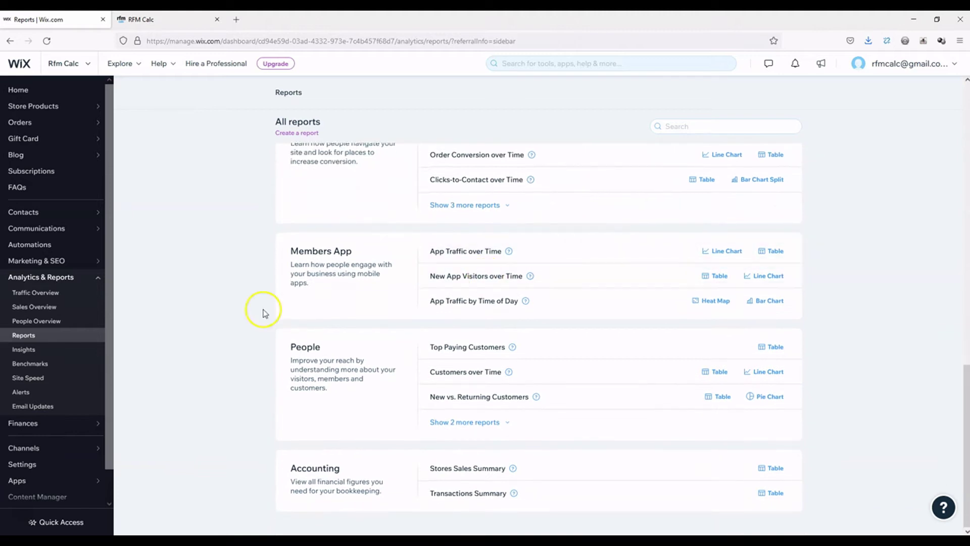
Step: Open the Payments page under Finances to review customer payments, and dismiss the help chat pop-up
click(96, 284)
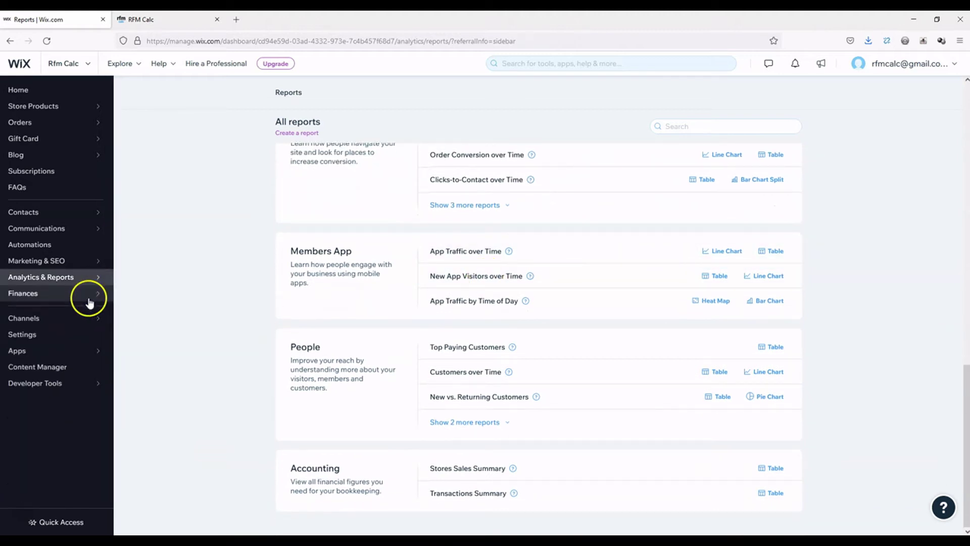
click(60, 299)
click(54, 309)
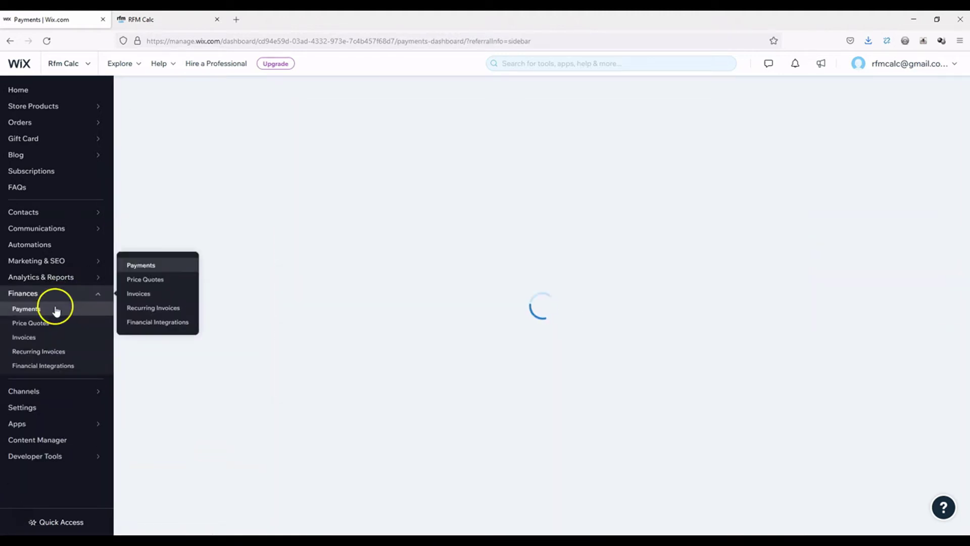
click(67, 316)
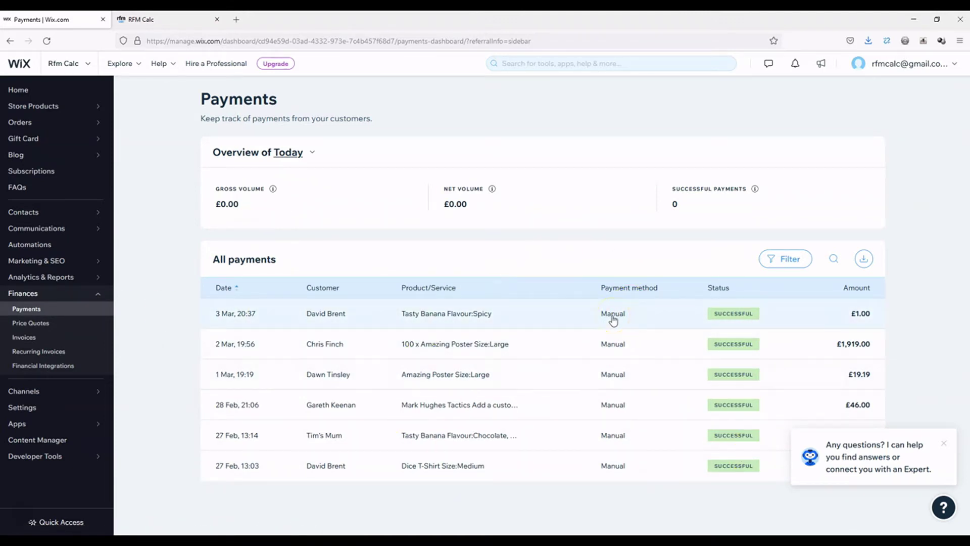
click(943, 444)
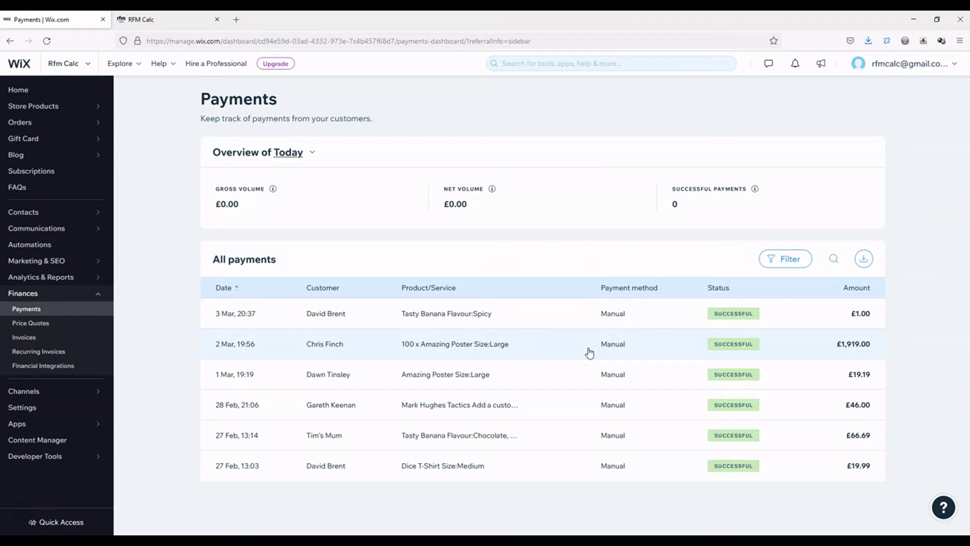
Step: Open the site settings and view the Accept Payments page with its connected and unconnected payment methods
click(94, 296)
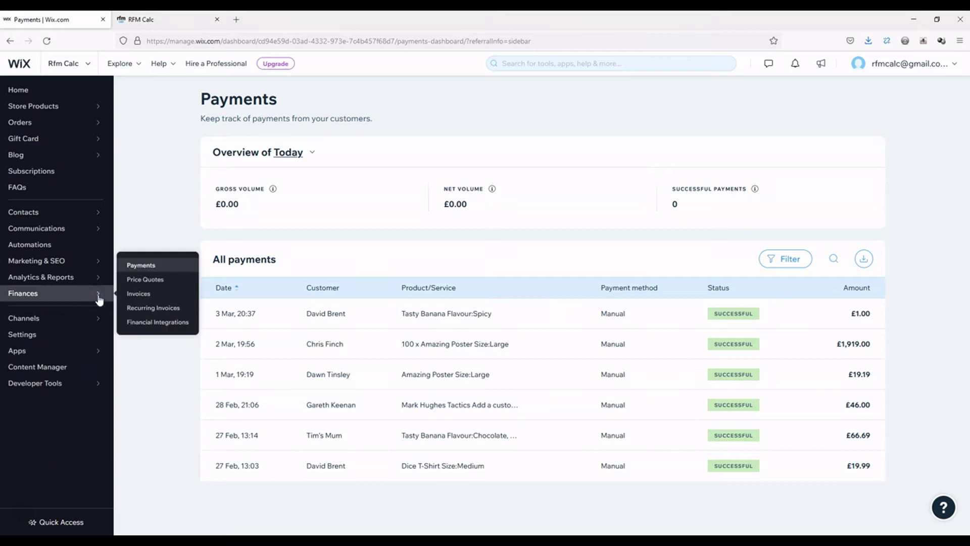
click(57, 335)
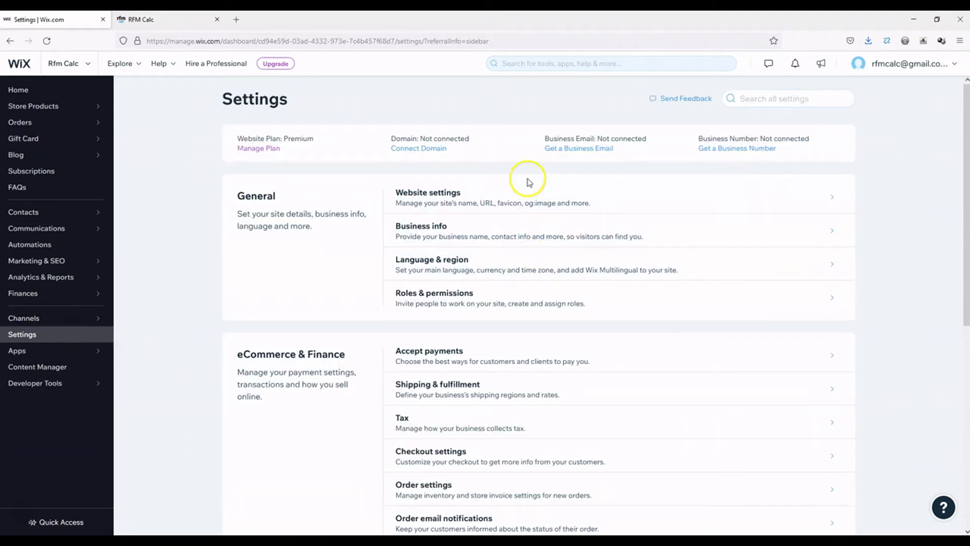
scroll(495, 305, down, 2)
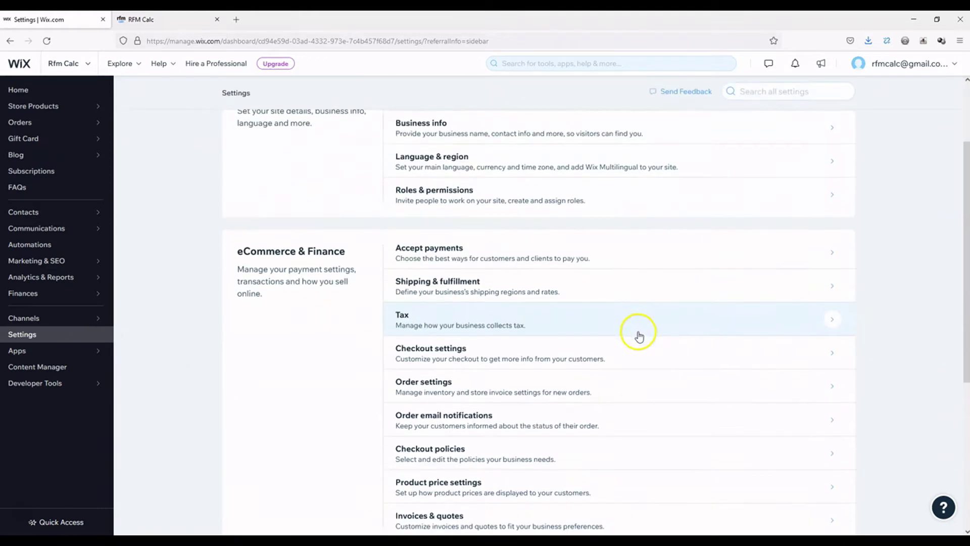
click(493, 255)
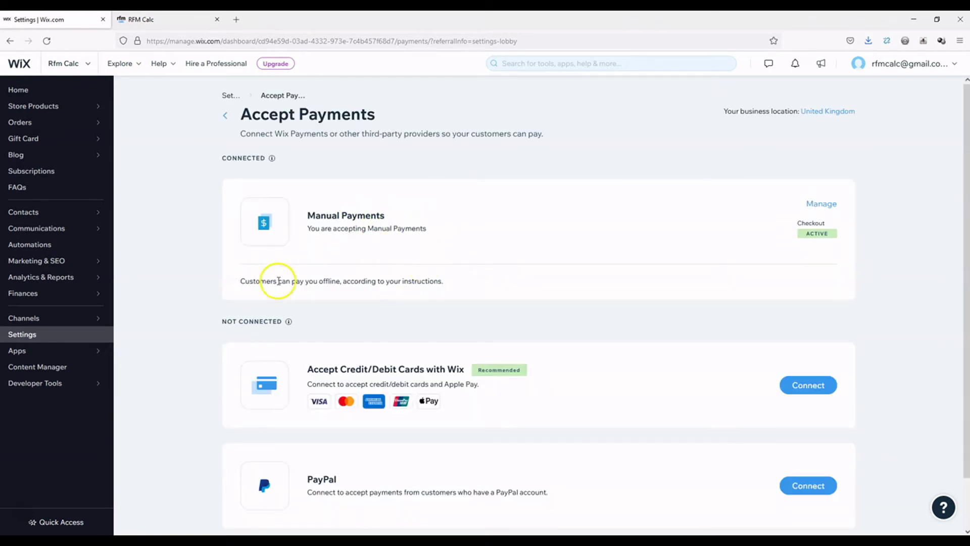
scroll(507, 264, down, 1)
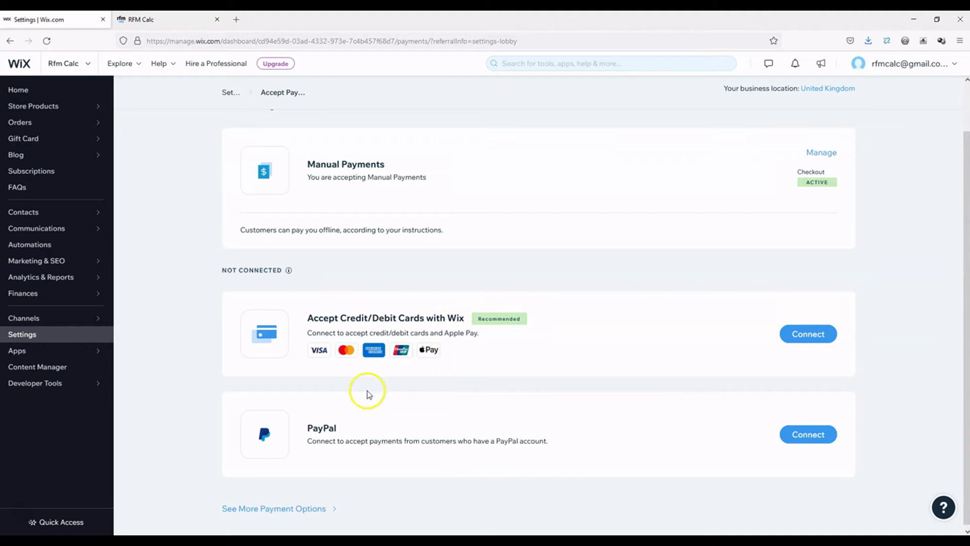
Step: Open the additional payment options and look through the providers from Paysafecash down to AliPay
click(302, 509)
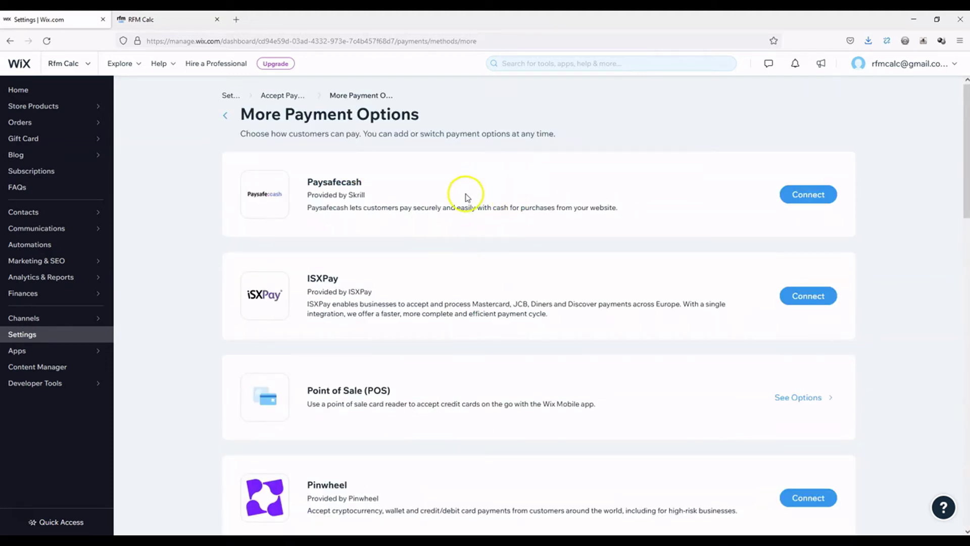
scroll(466, 205, down, 10)
scroll(470, 216, down, 10)
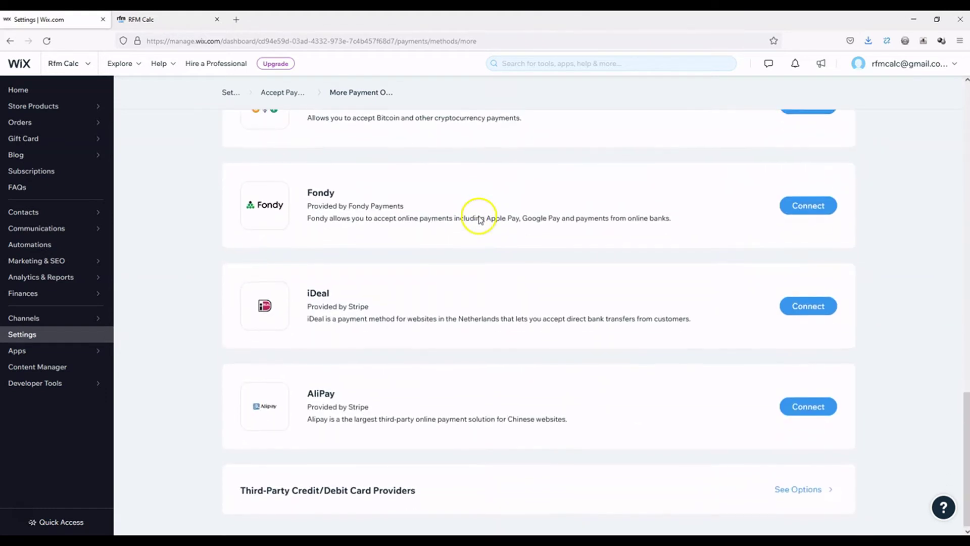
Step: Review the third-party credit/debit card providers and their transaction fees down to Fondy Payments, and return to the Accept Payments page
click(810, 487)
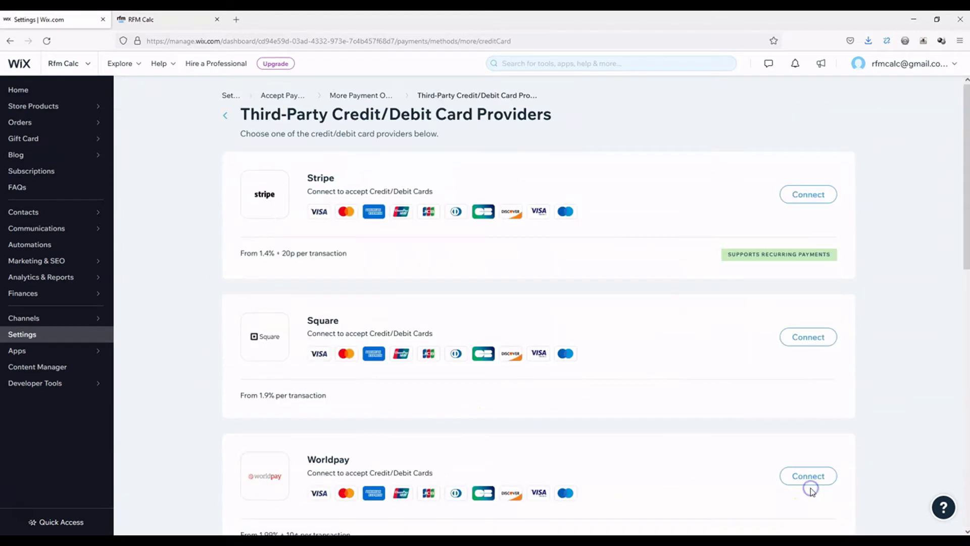
scroll(475, 339, down, 3)
scroll(455, 303, down, 4)
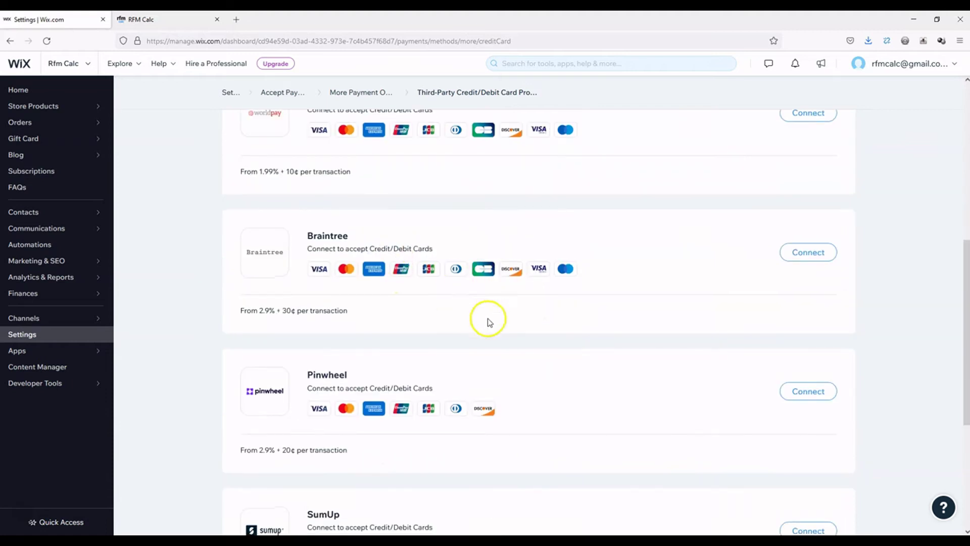
scroll(498, 293, down, 4)
scroll(500, 253, down, 1)
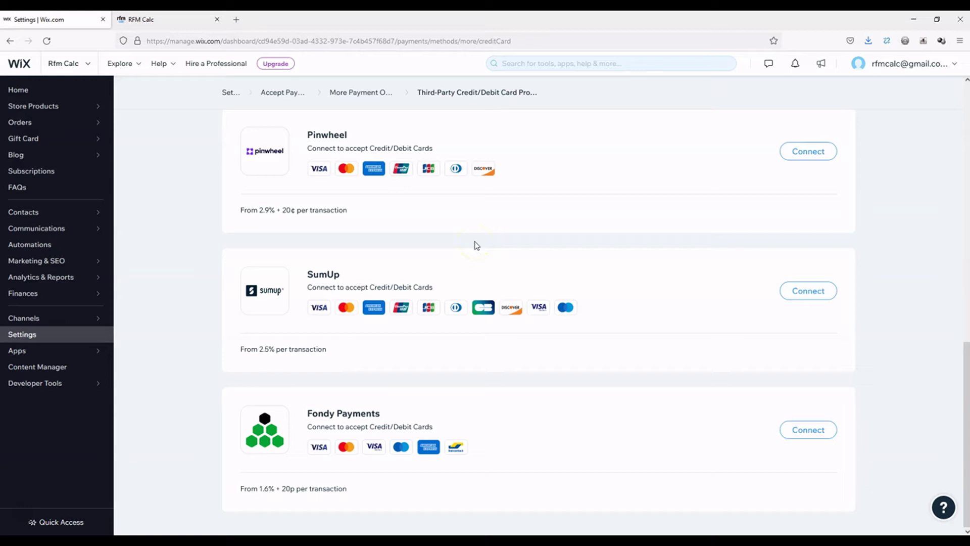
scroll(477, 245, up, 10)
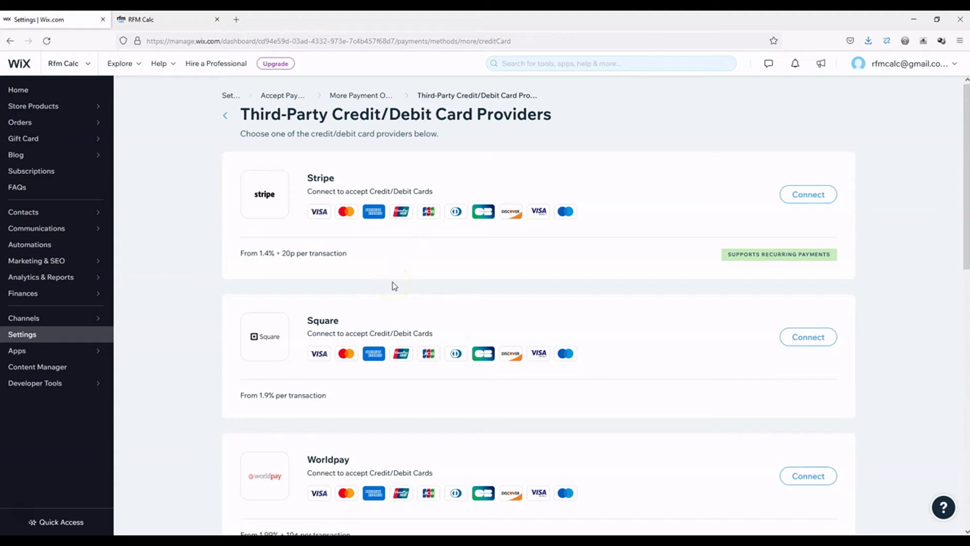
click(222, 116)
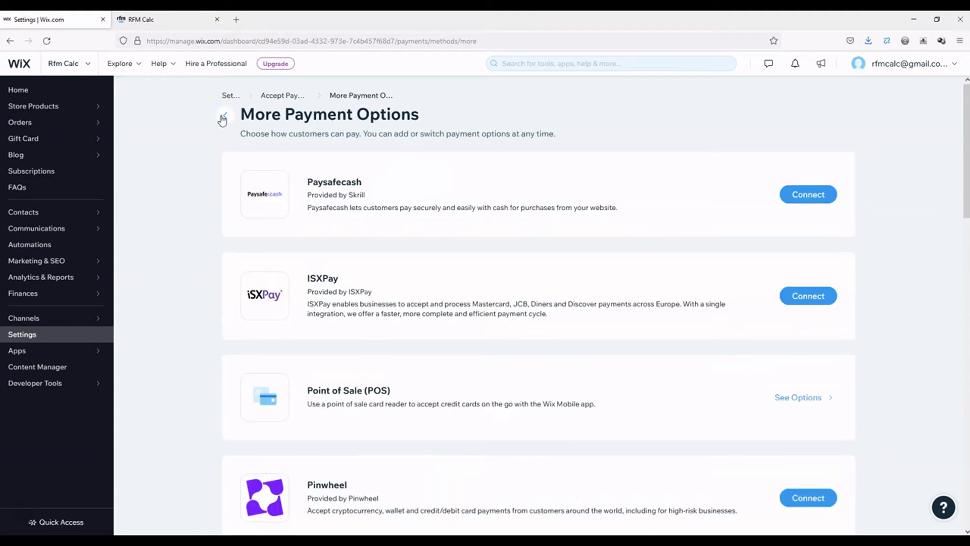
click(223, 118)
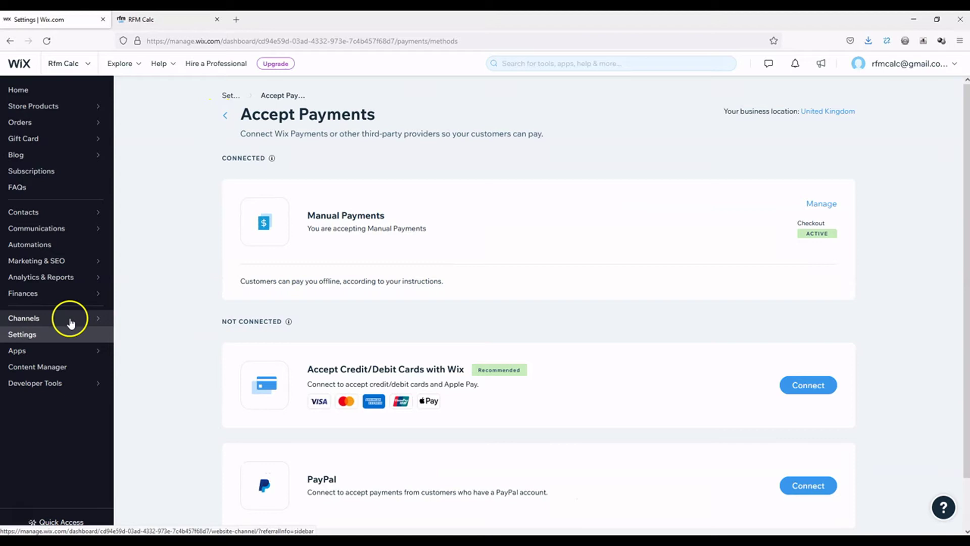
Step: Open the Website page under Channels and review the available sales channels
mouse_move(70, 320)
click(74, 319)
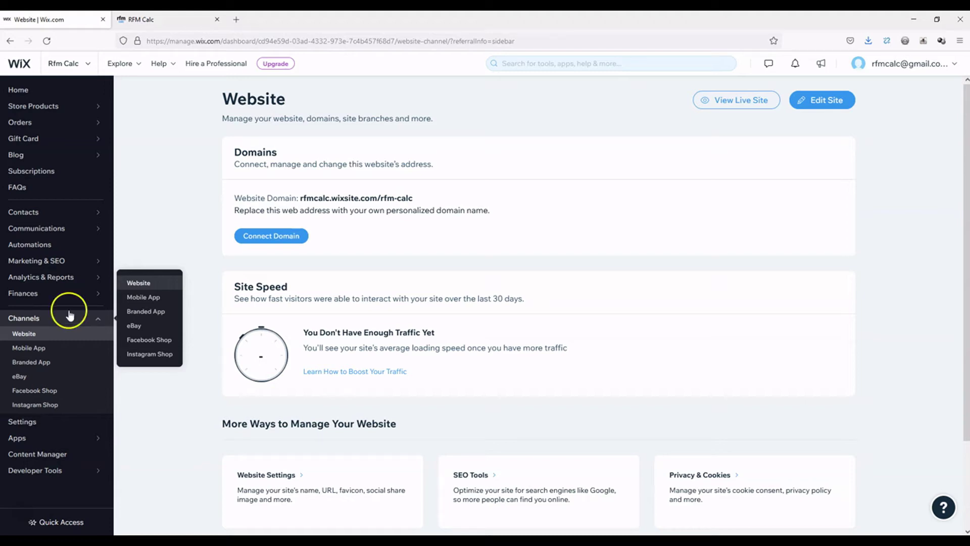
click(82, 330)
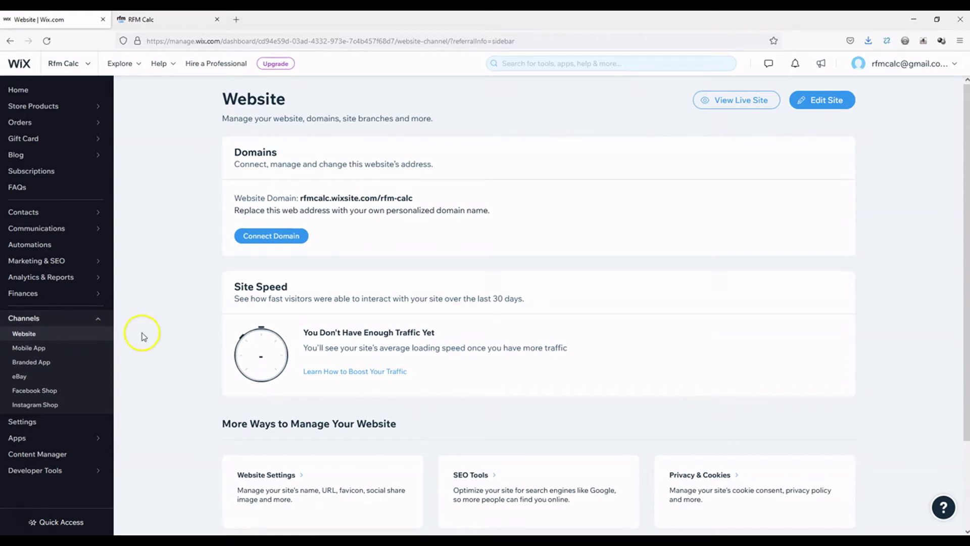
Step: Open the site for editing in the Wix website editor and view the top of the home page
click(825, 106)
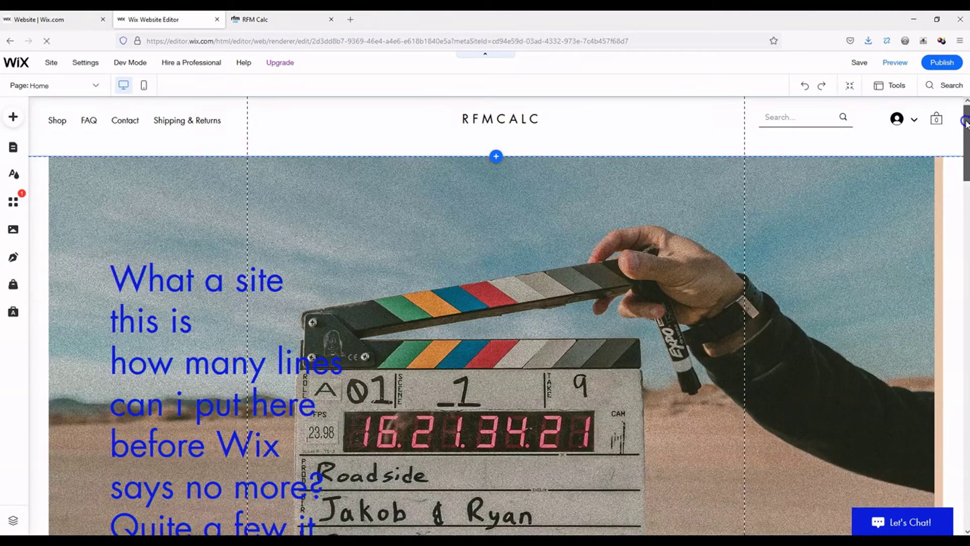
mouse_move(964, 121)
mouse_down()
mouse_move(959, 216)
mouse_move(957, 134)
mouse_up()
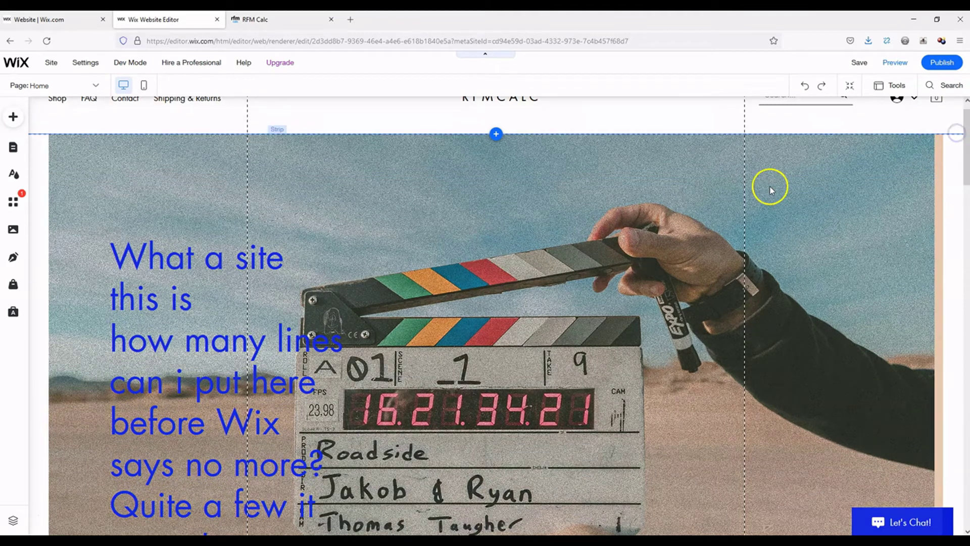
scroll(727, 215, up, 1)
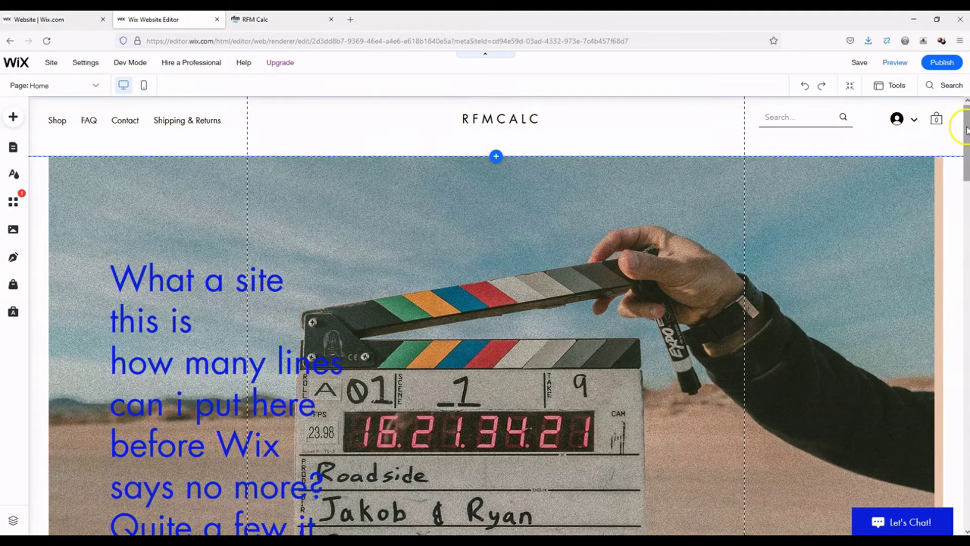
Step: Replace the heading text over the home page's clapperboard image with "New text here"
scroll(966, 130, down, 2)
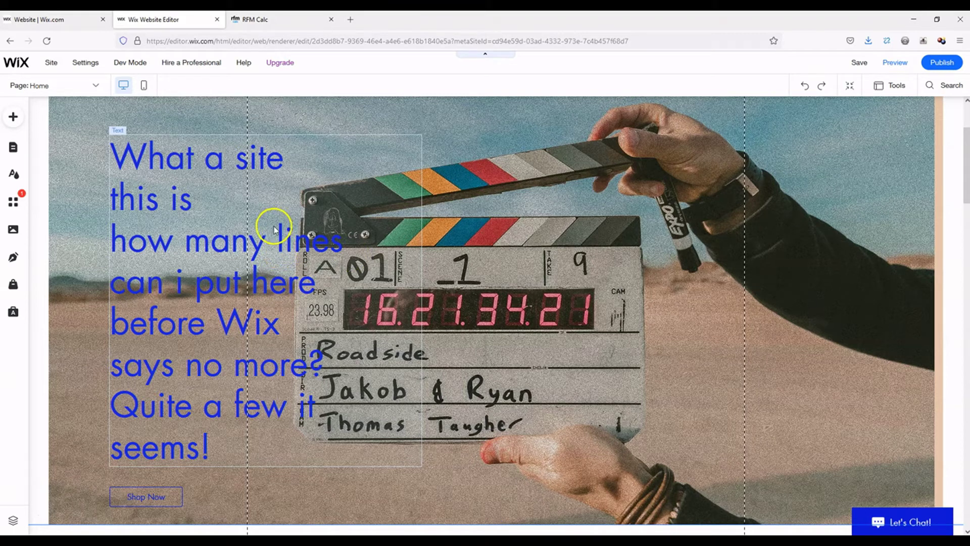
click(216, 233)
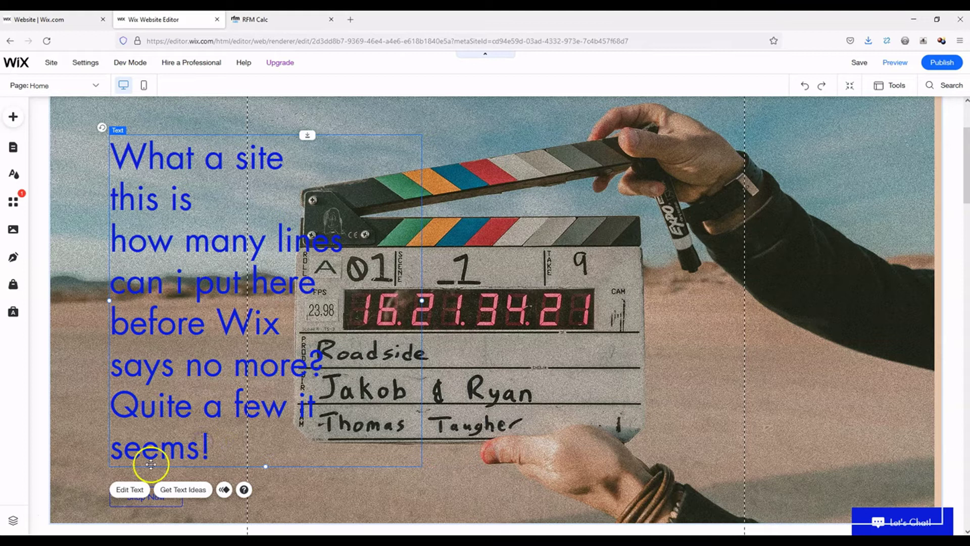
click(117, 489)
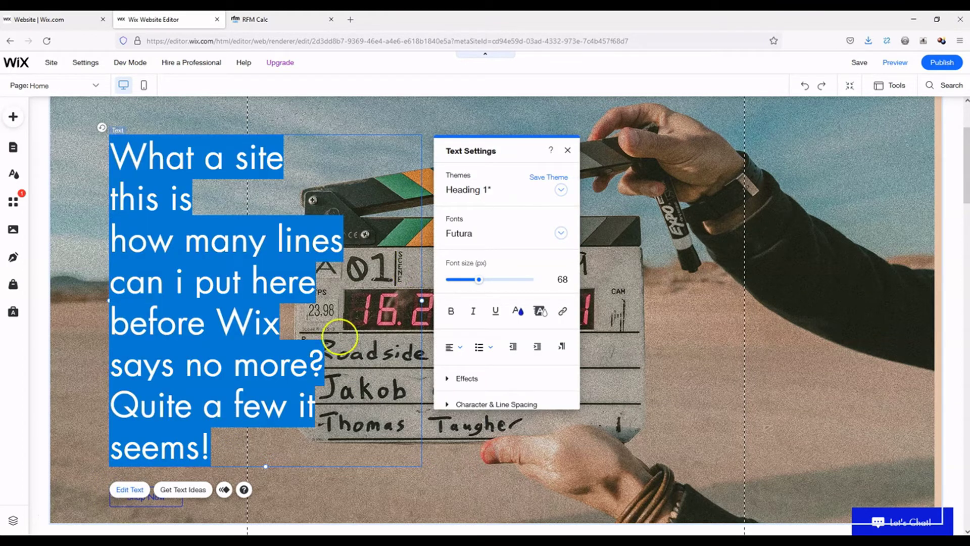
text(N)
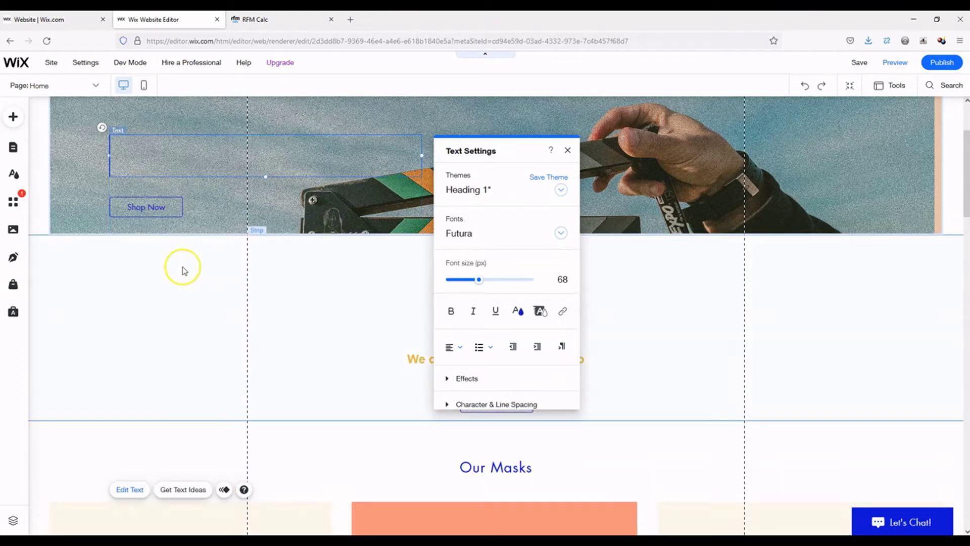
text(ew te)
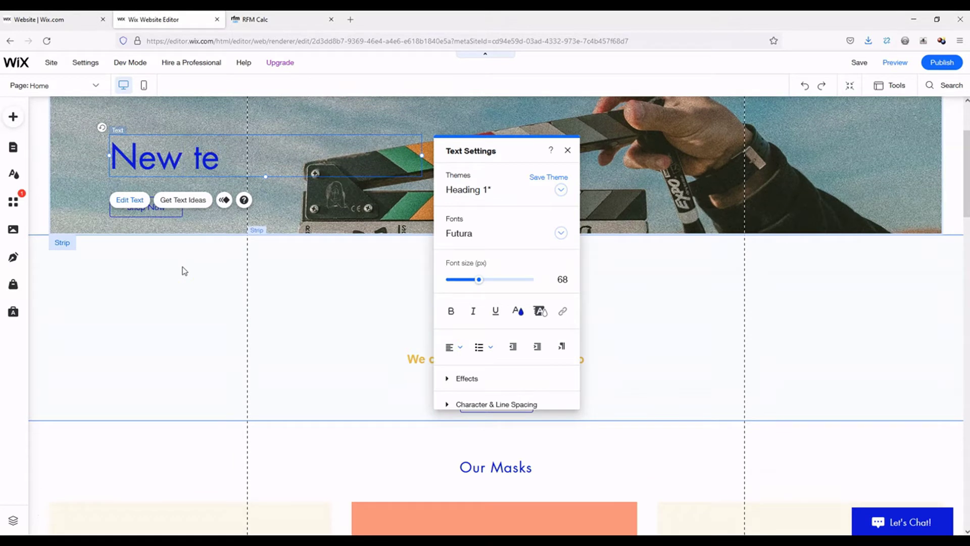
text(xt here)
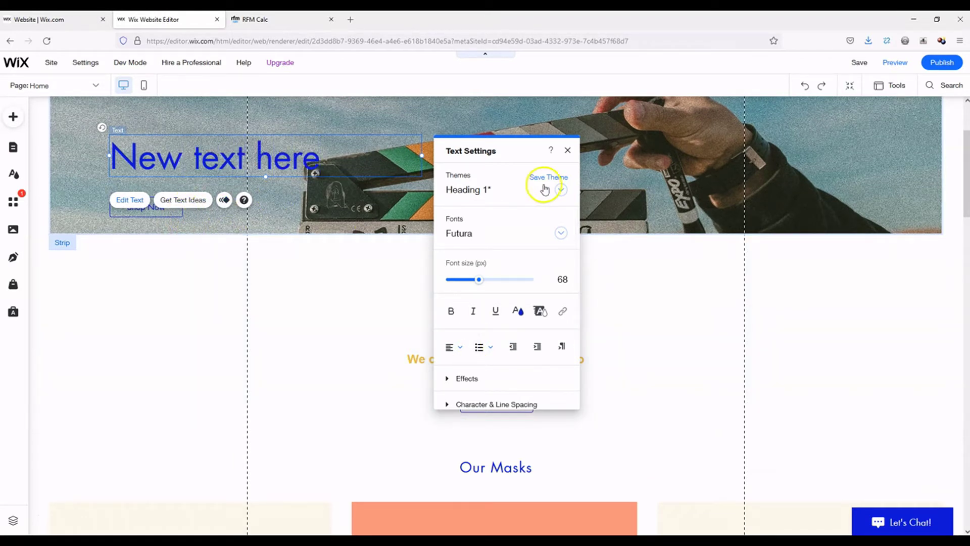
click(379, 214)
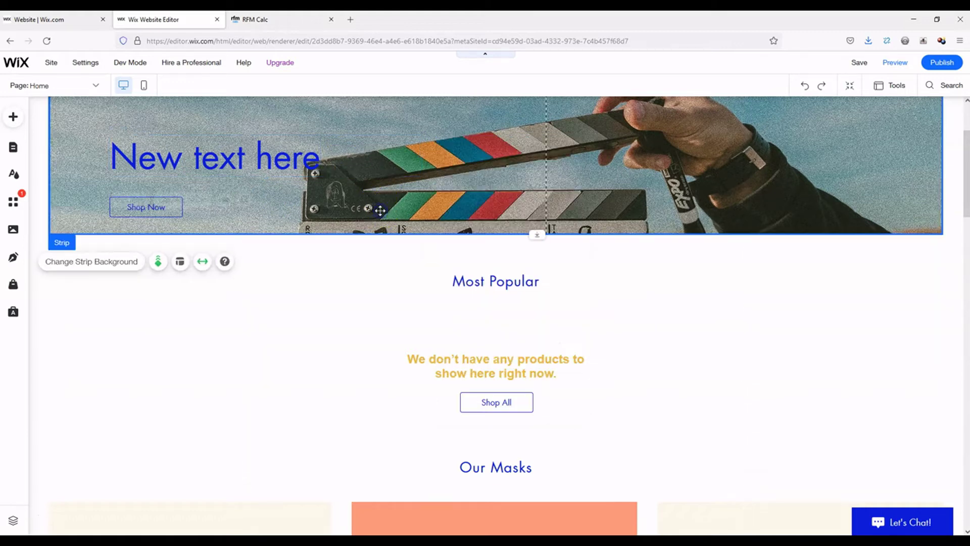
Step: Try a plain colour as the hero strip's background, and apply the suggested citrus fruit image instead
scroll(340, 320, up, 3)
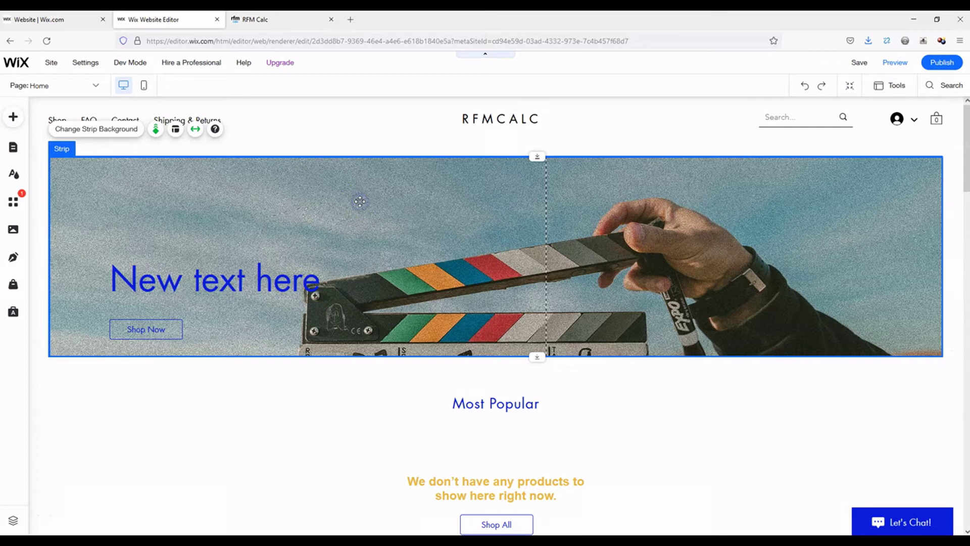
click(79, 130)
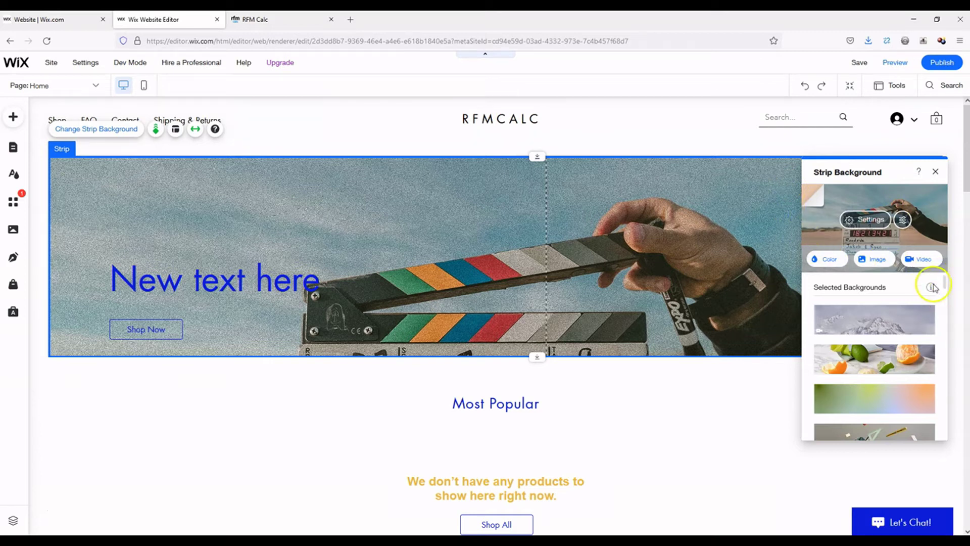
click(829, 260)
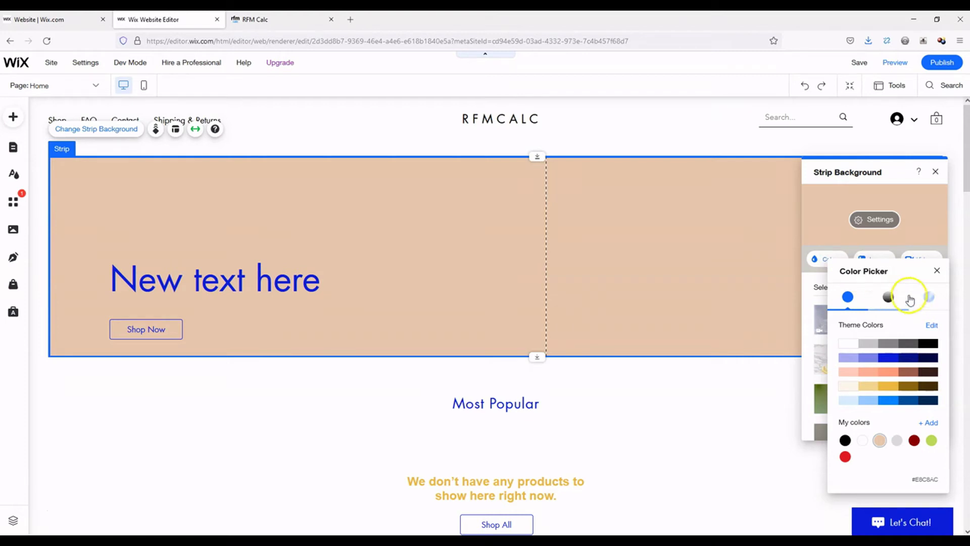
click(904, 239)
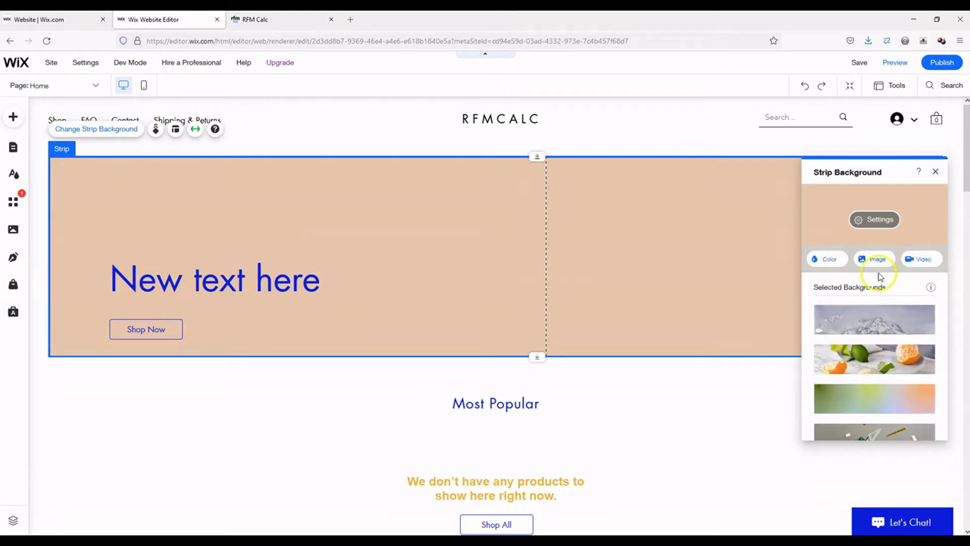
click(870, 358)
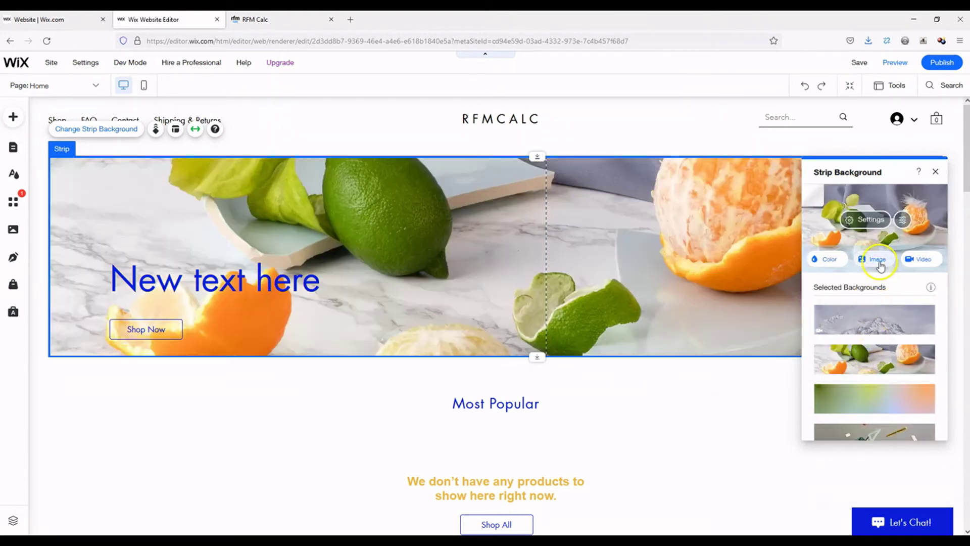
click(879, 261)
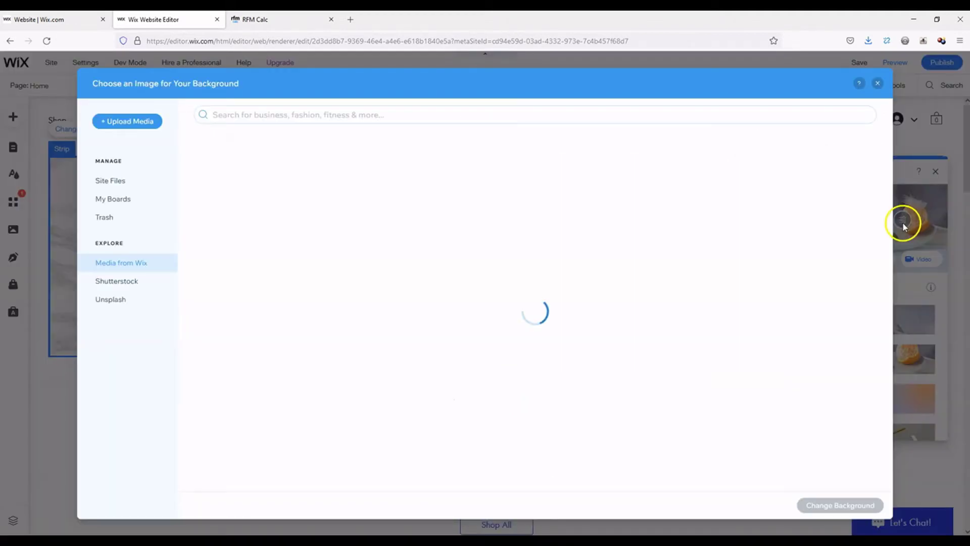
click(877, 84)
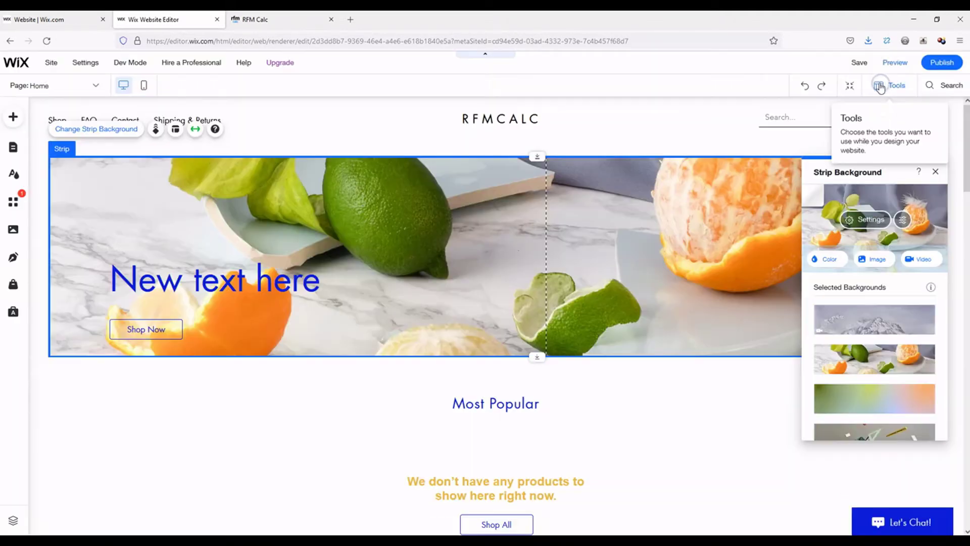
Step: Open the citrus background image in Photo Studio and increase its brightness and color saturation
click(902, 219)
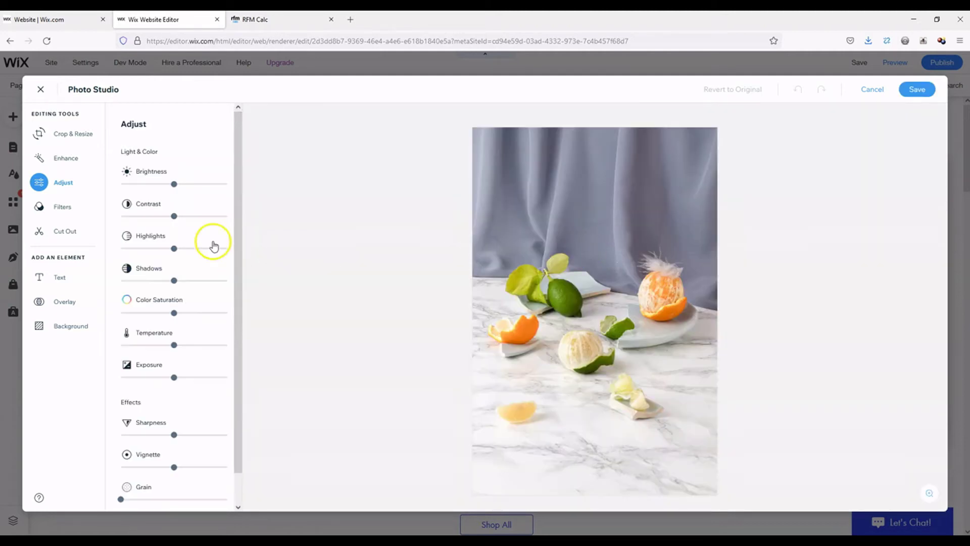
click(200, 185)
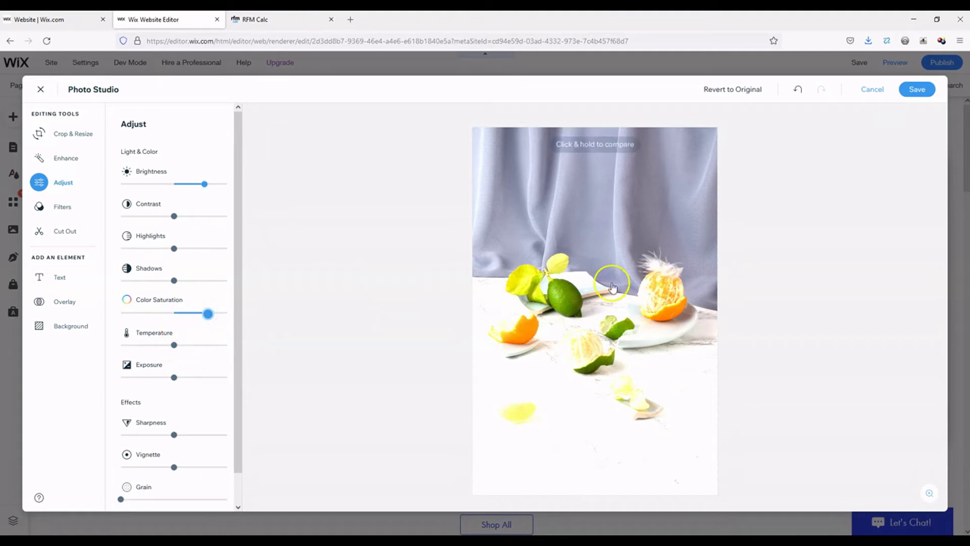
scroll(207, 270, down, 1)
scroll(204, 268, up, 1)
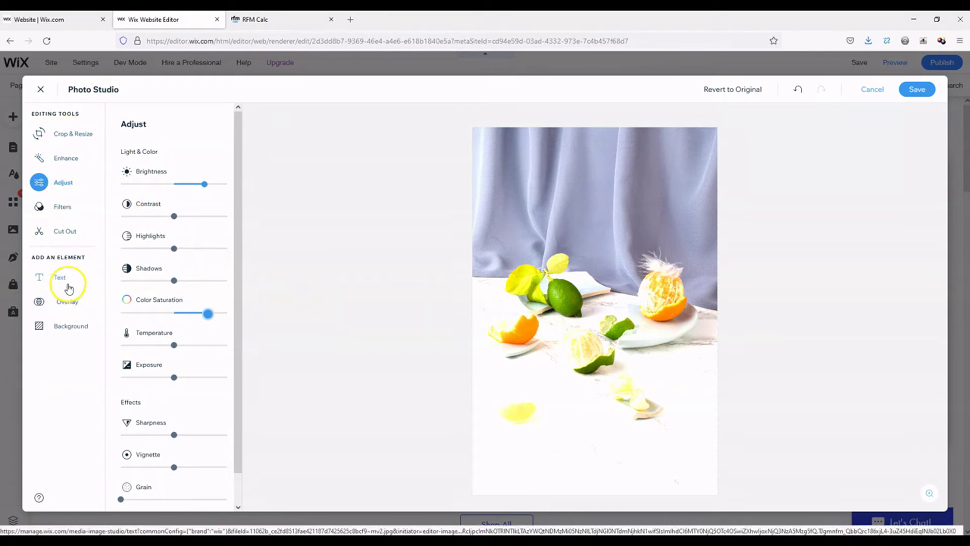
Step: Save the brightness and saturation edits to the citrus image and close the strip background settings
click(918, 90)
right_click(922, 94)
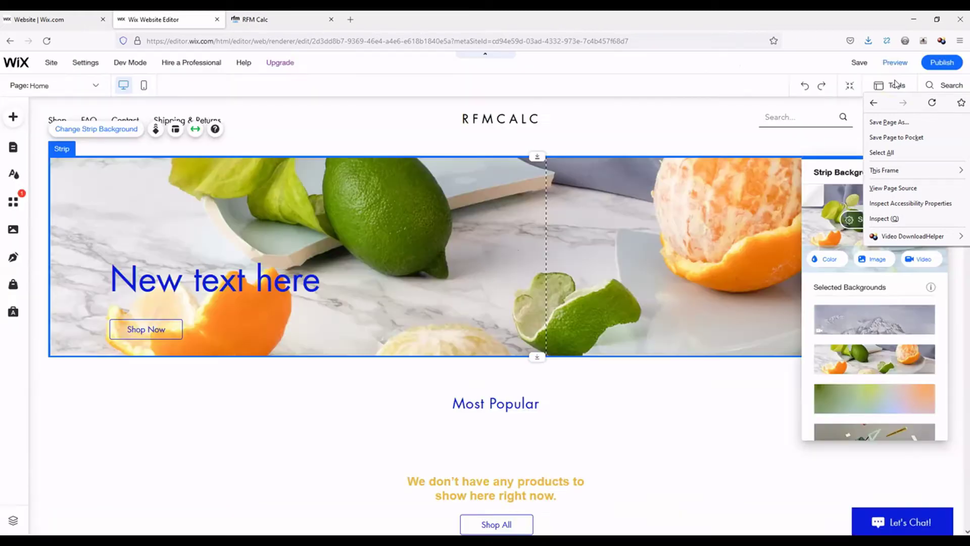
click(767, 410)
click(649, 253)
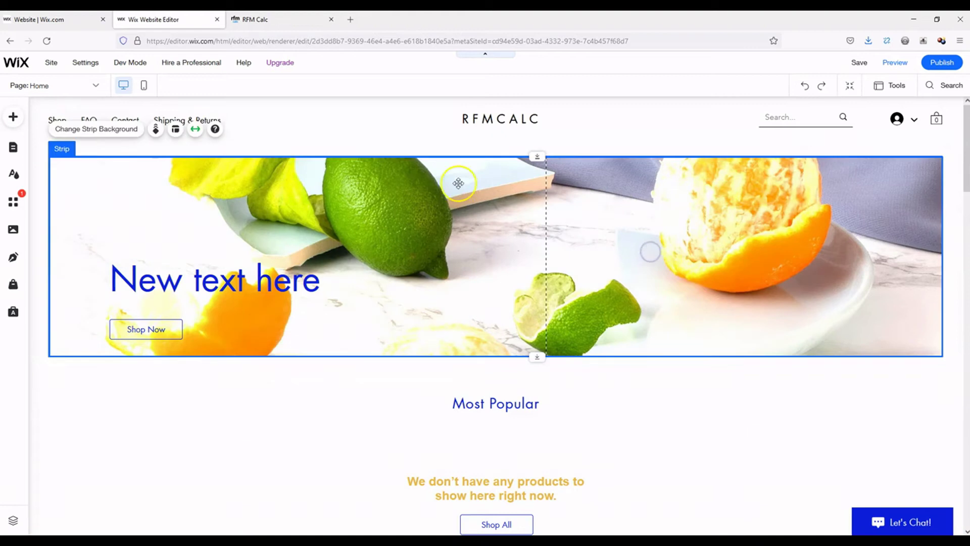
Step: Browse the site files available as a strip background image, and close the image chooser without changing the background
click(103, 132)
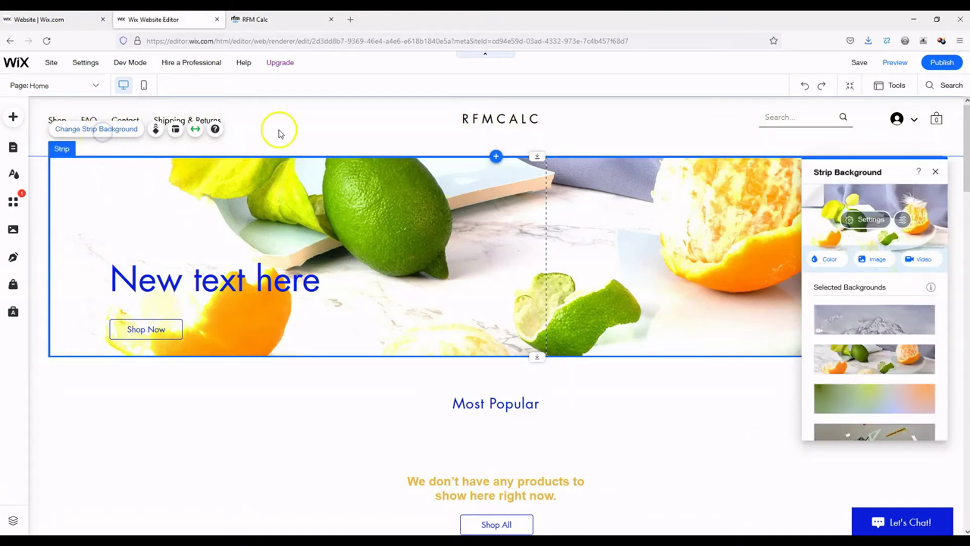
click(891, 261)
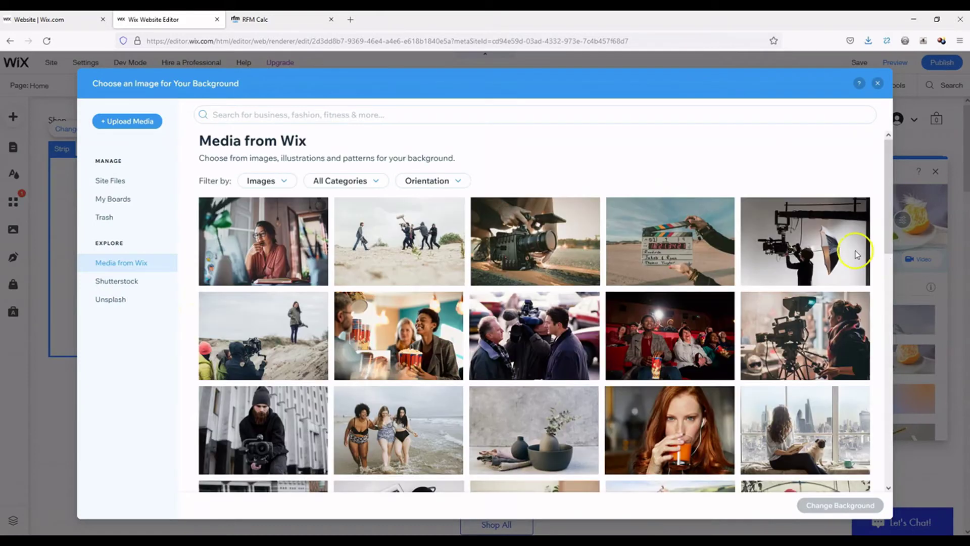
click(116, 183)
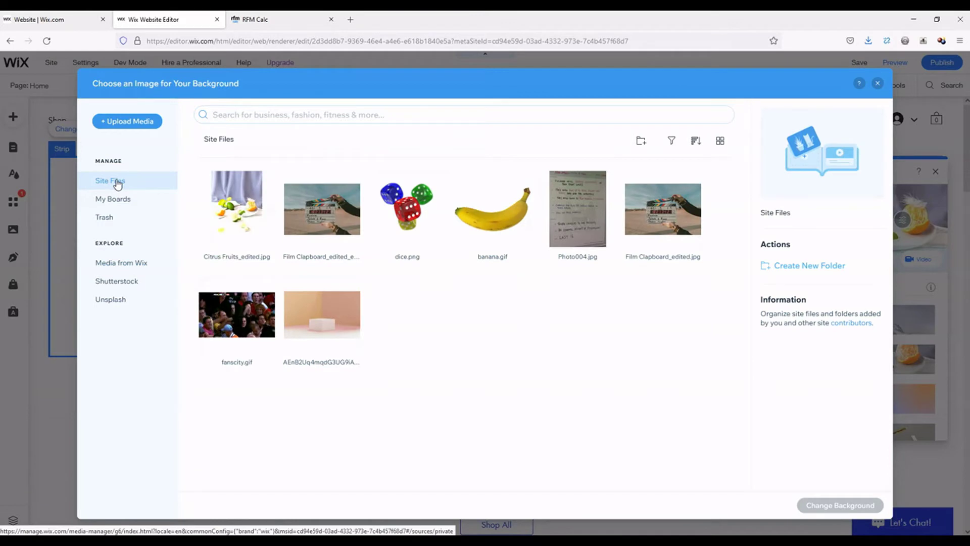
mouse_move(226, 222)
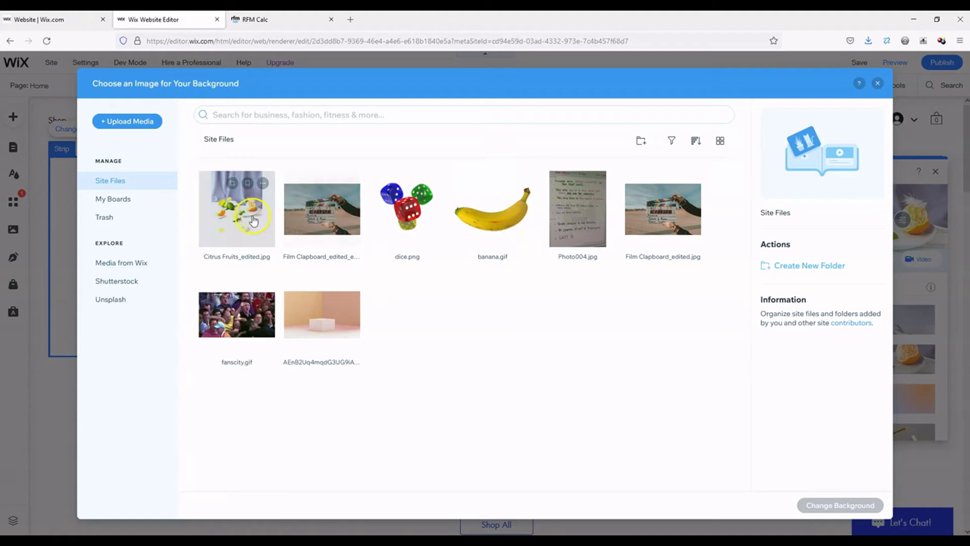
mouse_move(515, 208)
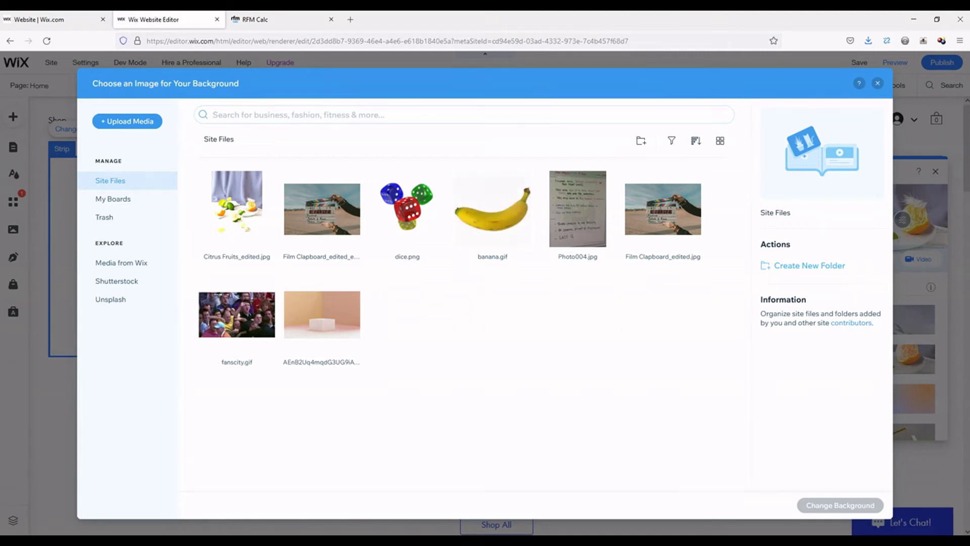
click(877, 83)
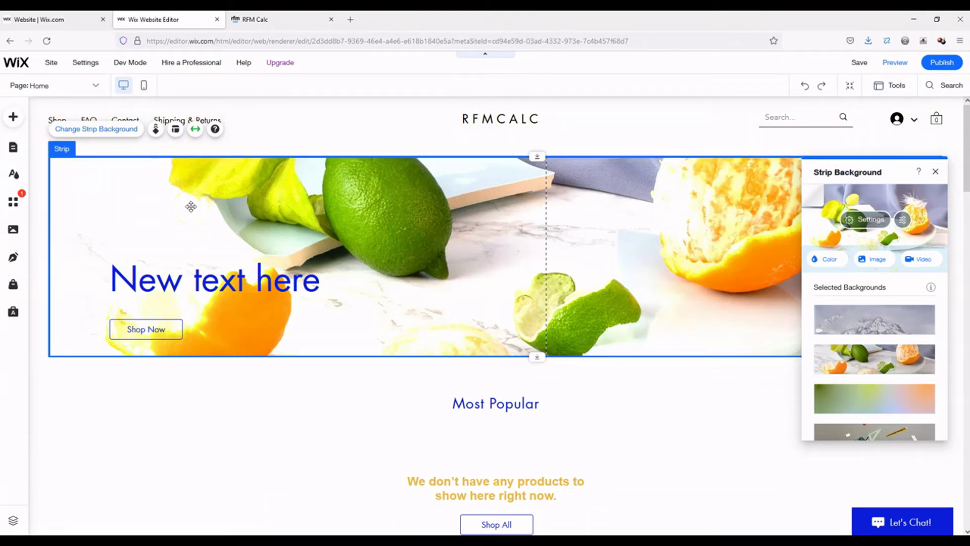
Step: View the Top Products page from the site pages list, and look over the App Market and Site Design options
click(16, 148)
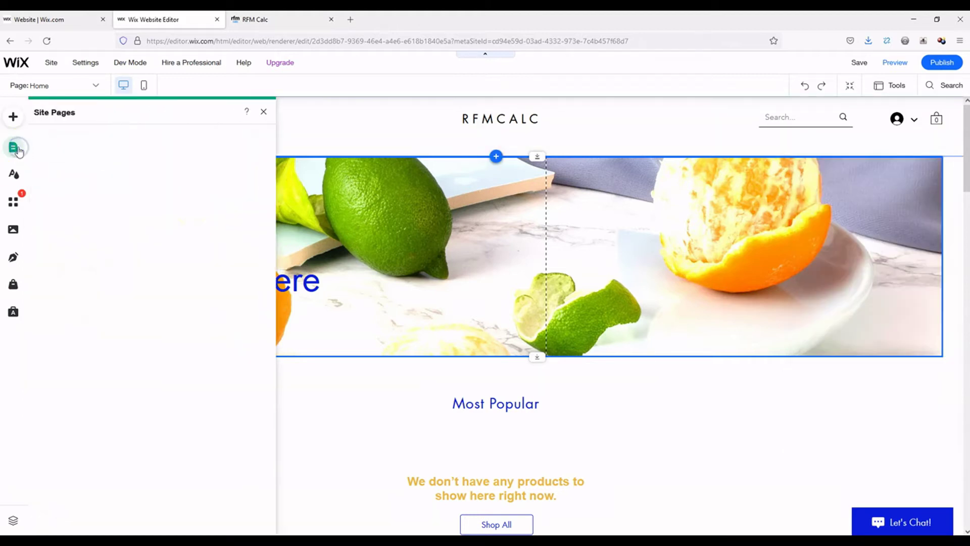
mouse_move(180, 218)
mouse_down()
mouse_move(186, 239)
mouse_move(180, 206)
mouse_move(174, 213)
mouse_up()
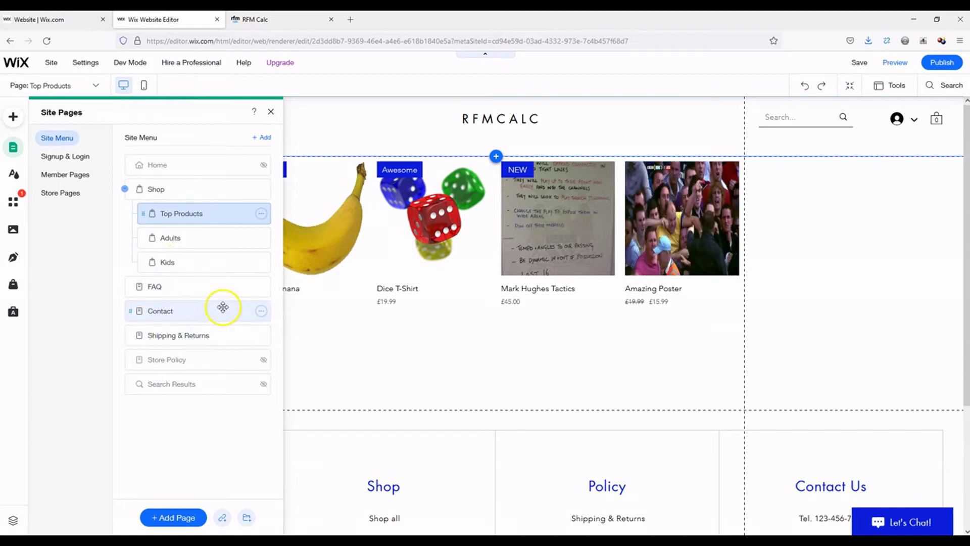
click(71, 156)
click(11, 206)
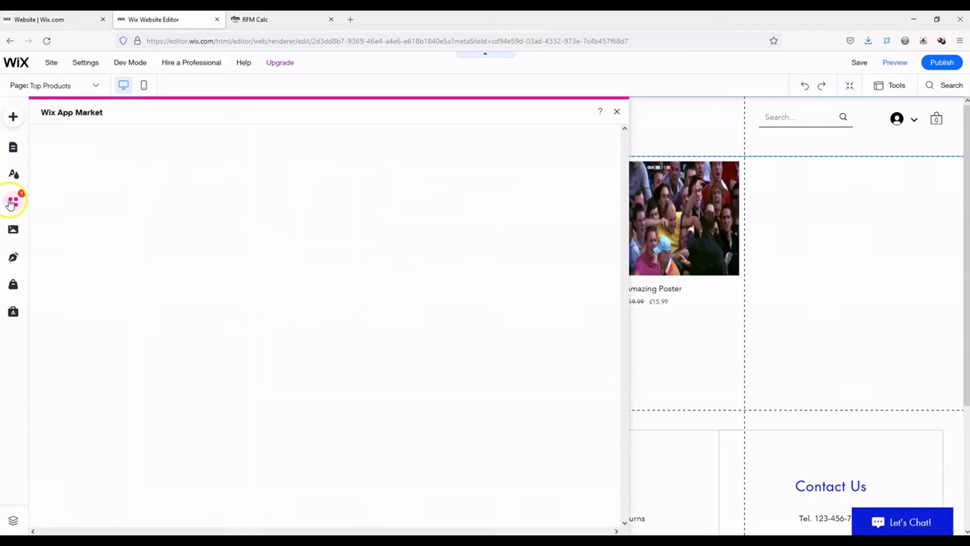
click(13, 174)
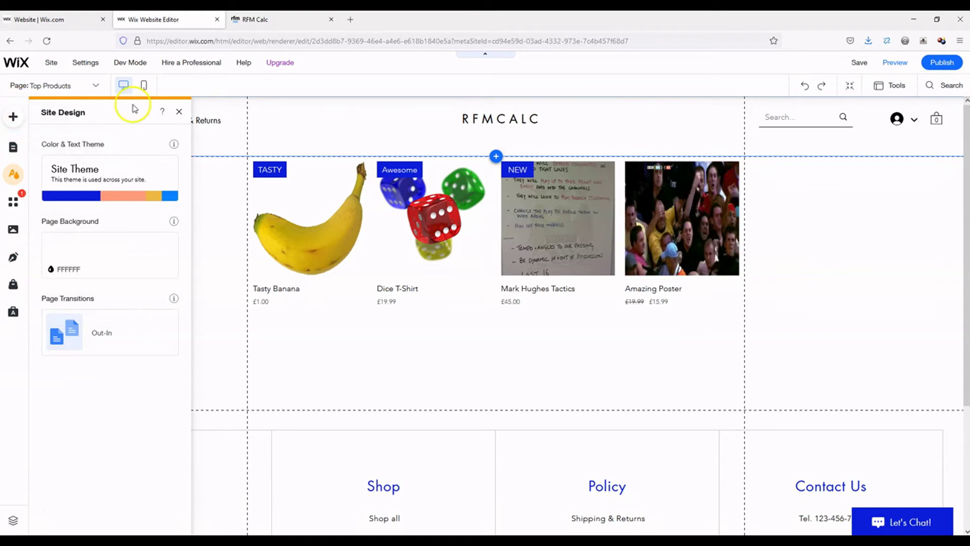
Step: Close the site design options and switch the Top Products page to the mobile editor
click(144, 85)
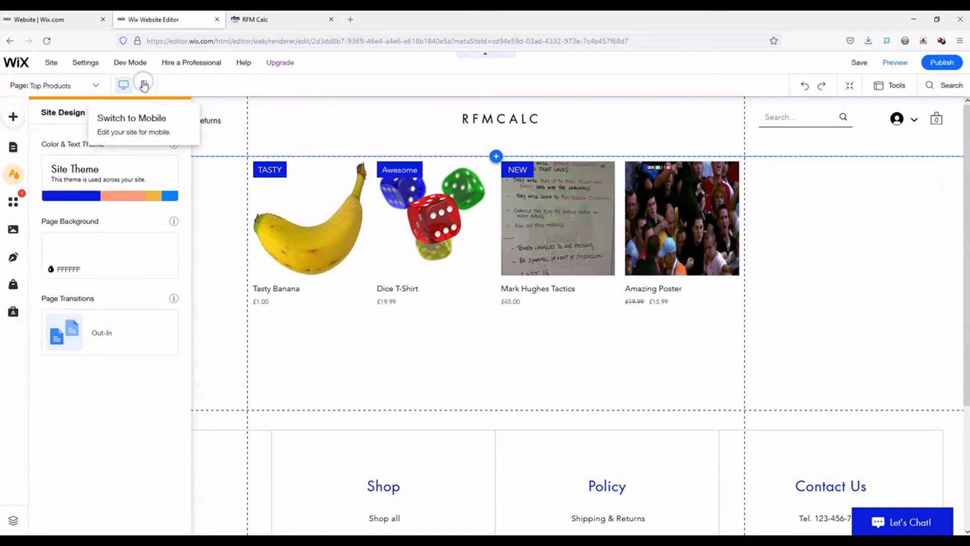
click(258, 97)
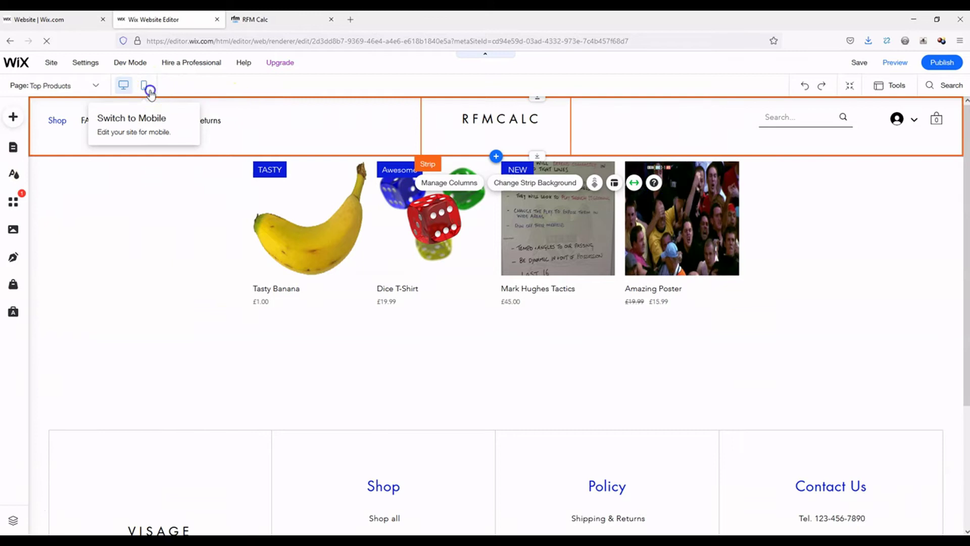
click(145, 86)
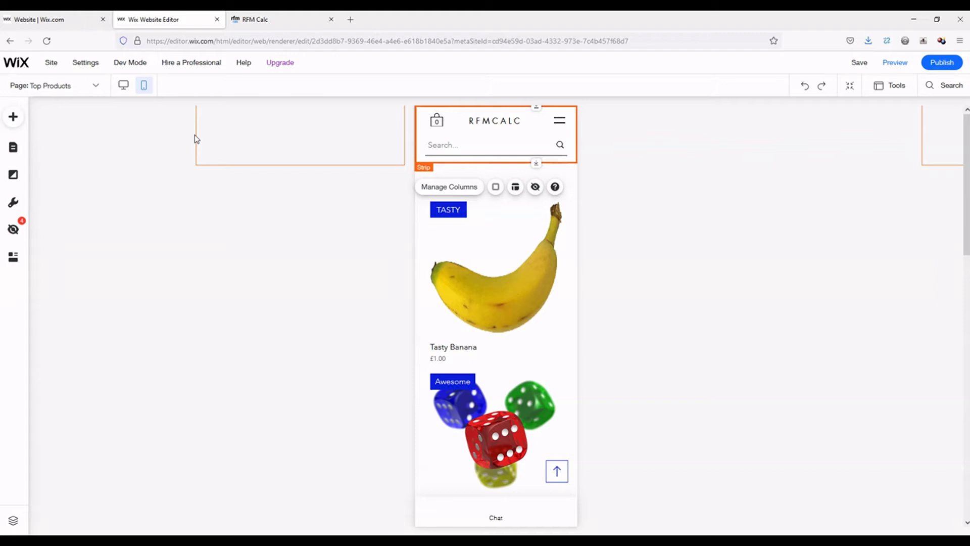
Step: Close the website editor and open the store's orders list in the dashboard
click(216, 19)
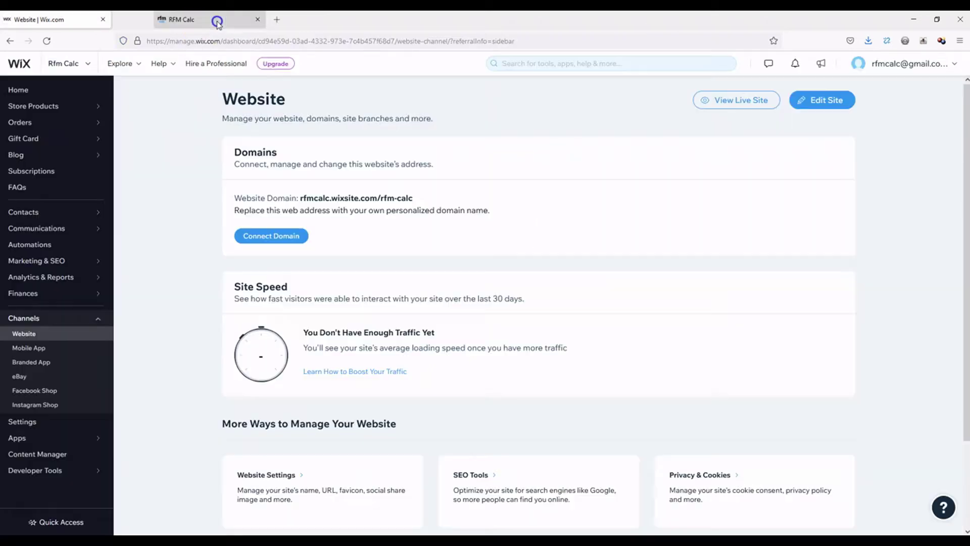
click(66, 381)
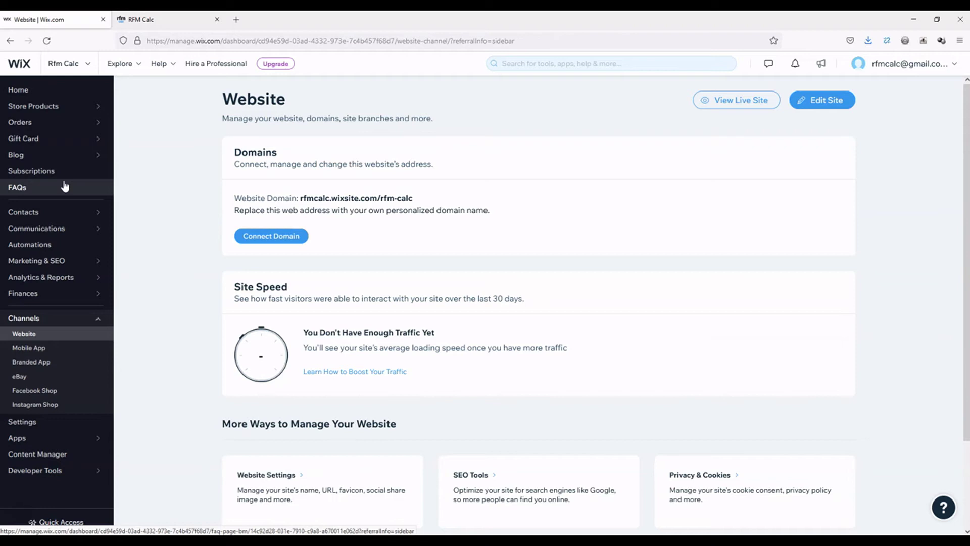
click(71, 127)
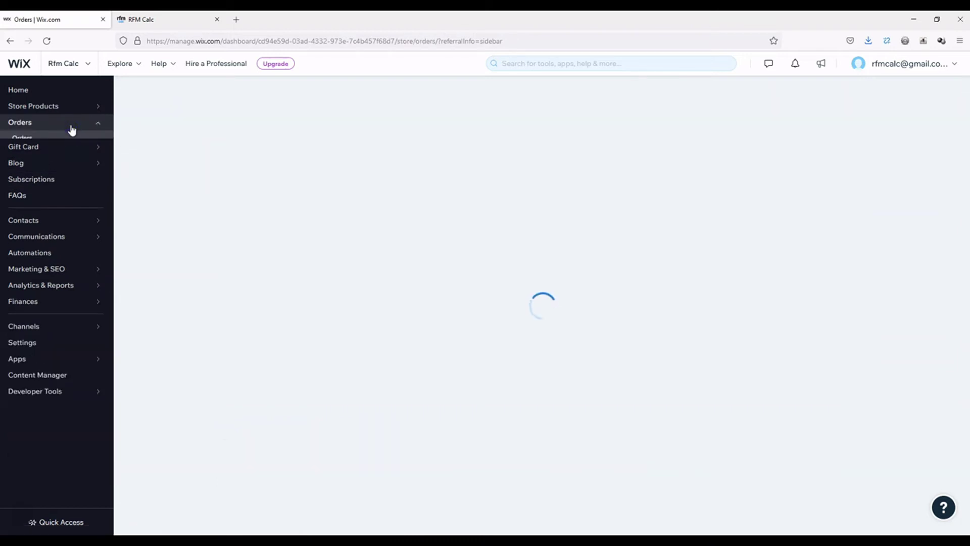
click(34, 141)
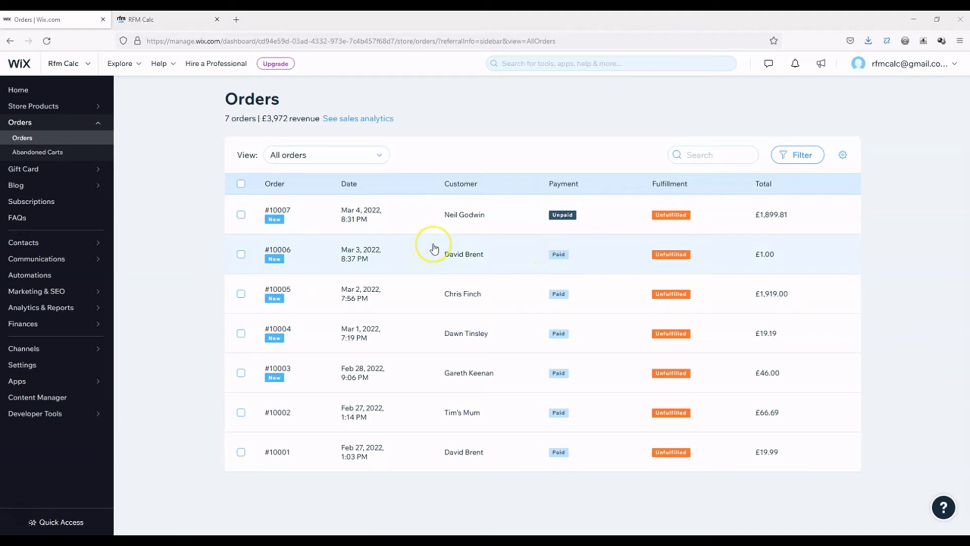
Step: Mark the unpaid order of Mar 4, 2022 as paid in the orders list
click(427, 249)
click(241, 215)
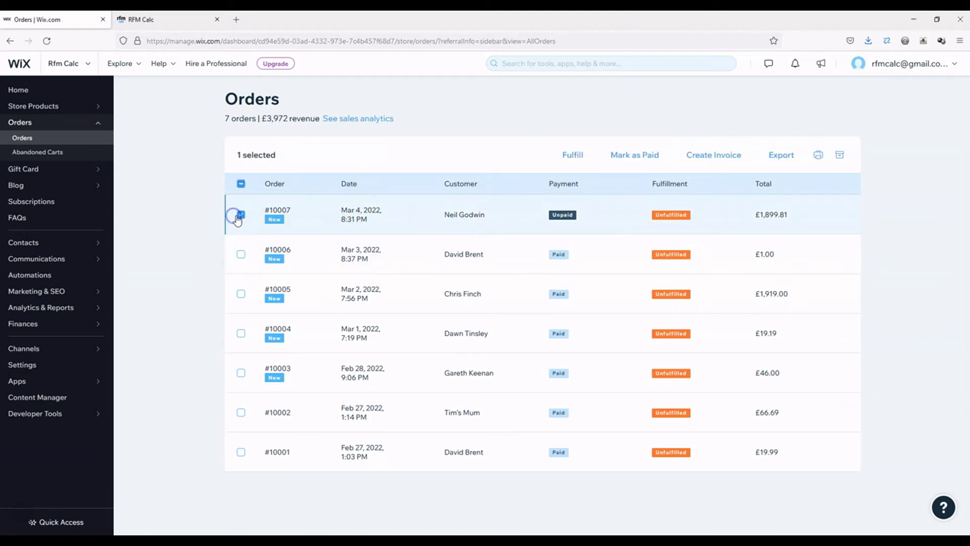
click(651, 154)
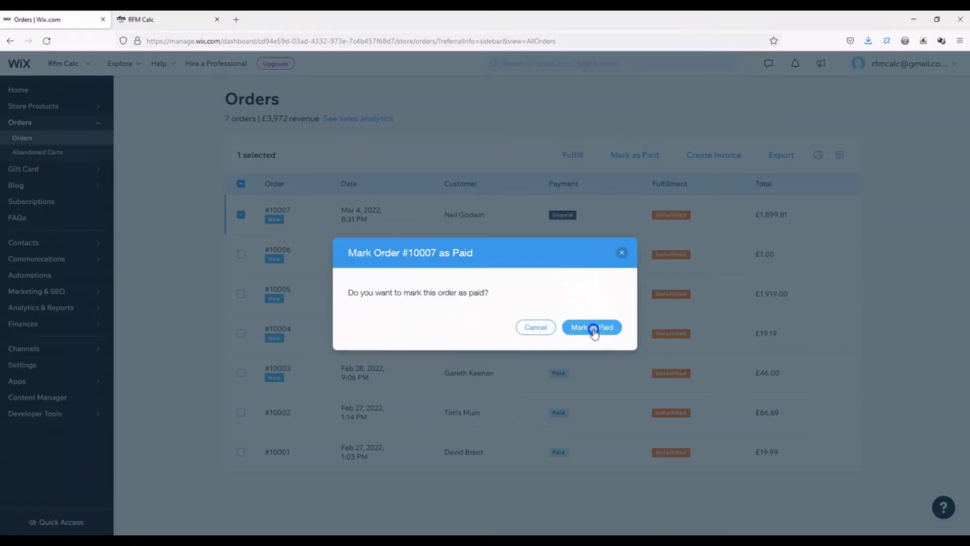
click(592, 329)
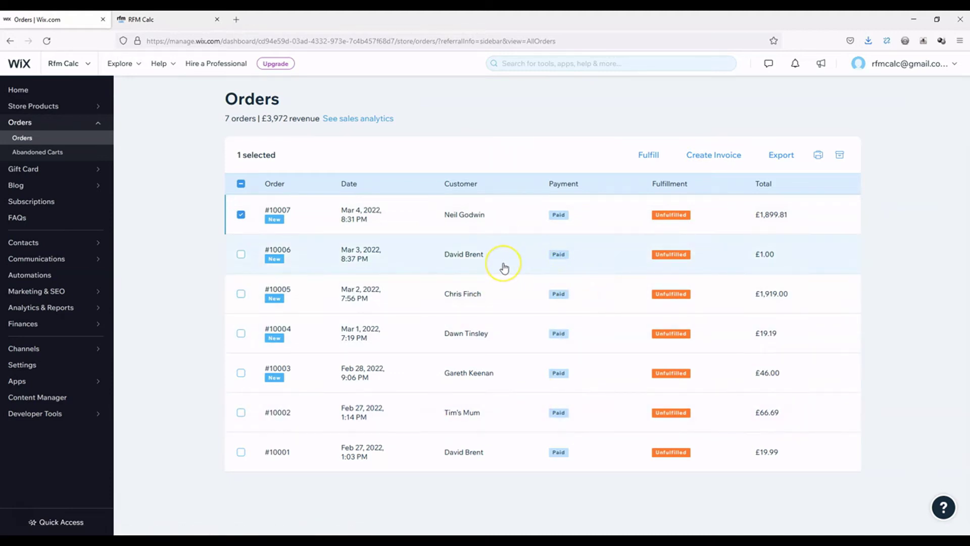
Step: Open the order placed on Mar 3, 2022 and review its items, payment info, activity and available further actions
click(472, 254)
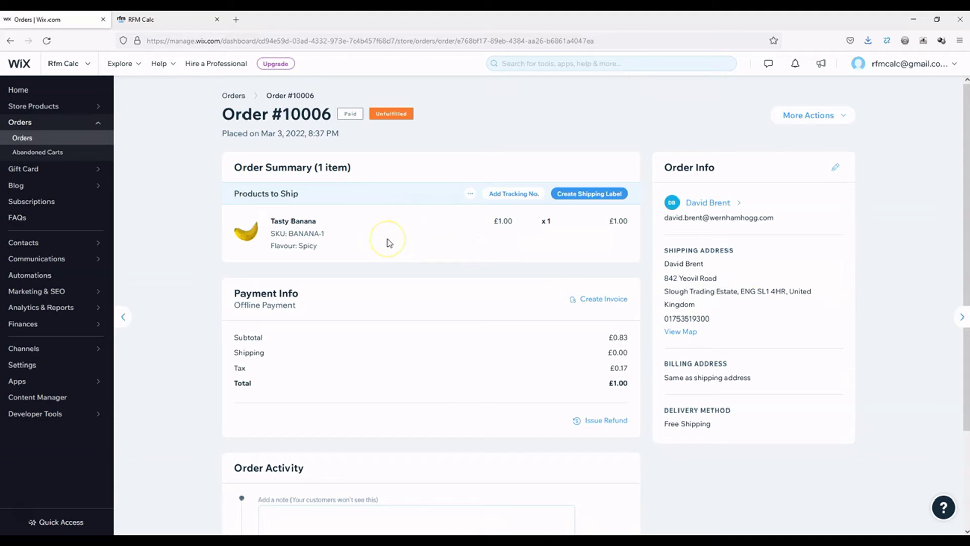
scroll(414, 255, down, 3)
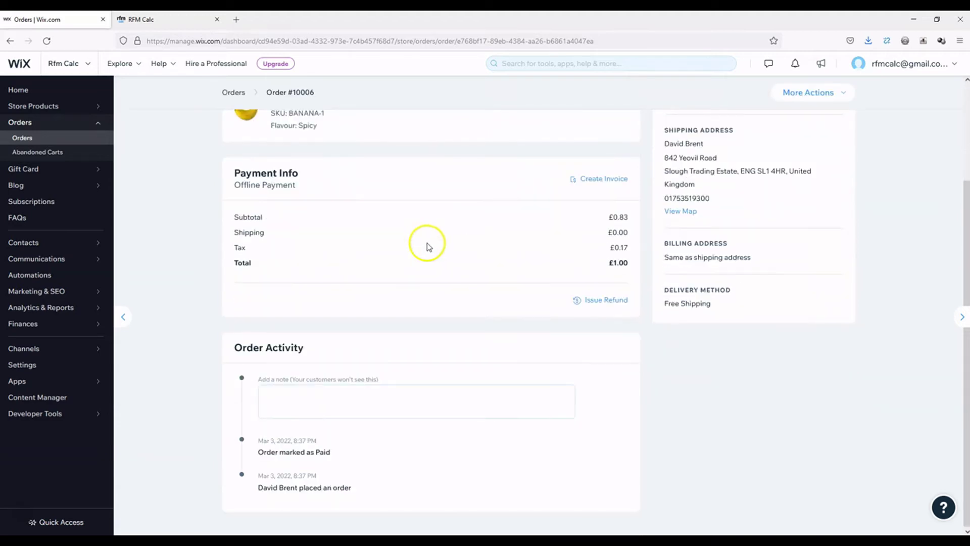
scroll(658, 381, up, 3)
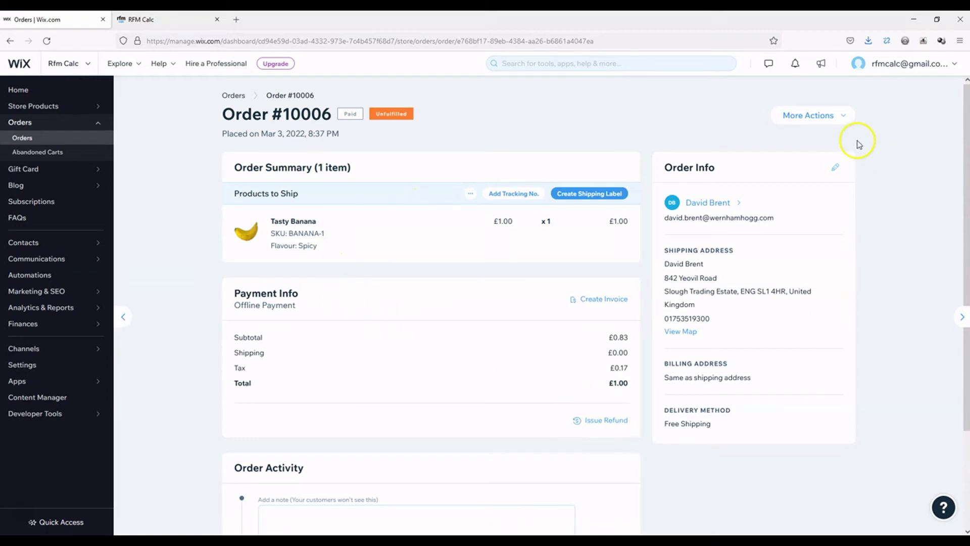
click(822, 120)
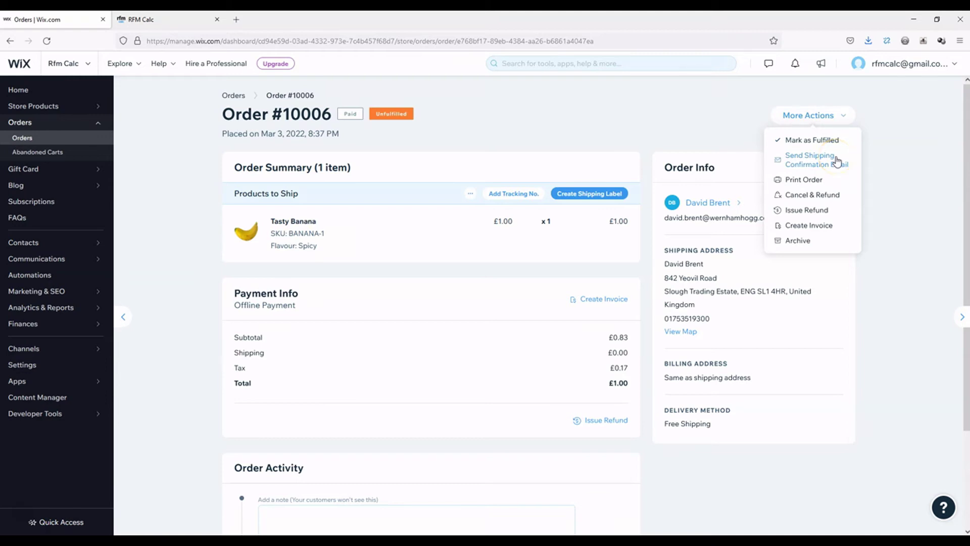
click(625, 259)
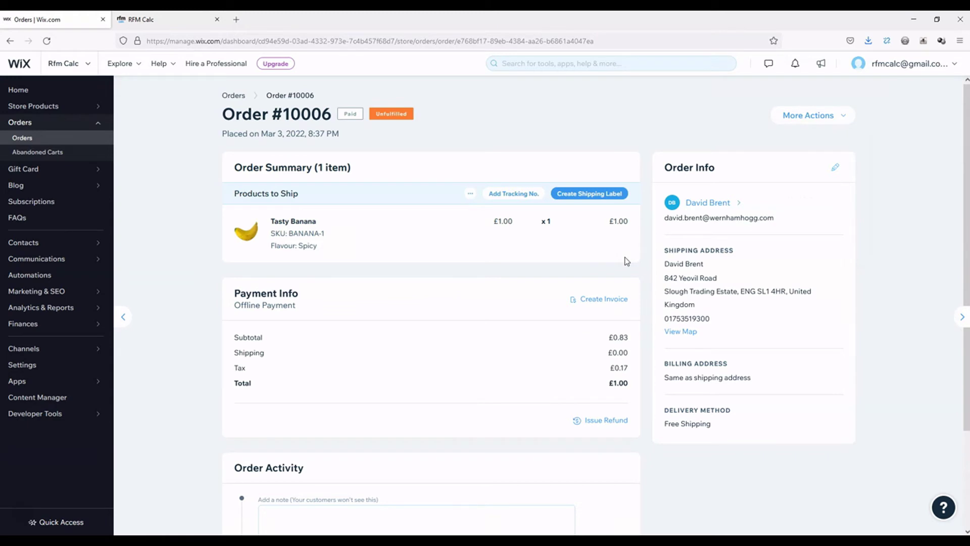
scroll(626, 261, down, 3)
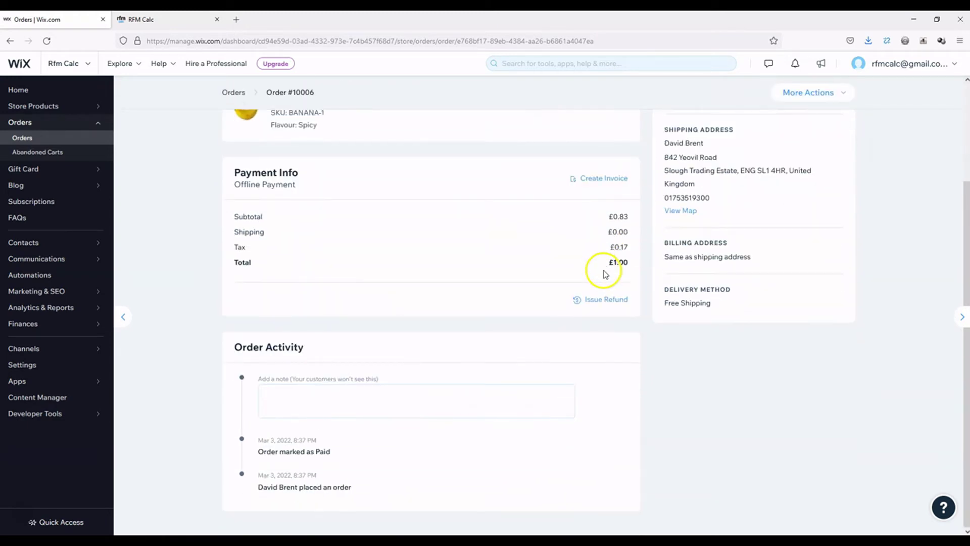
scroll(555, 247, up, 3)
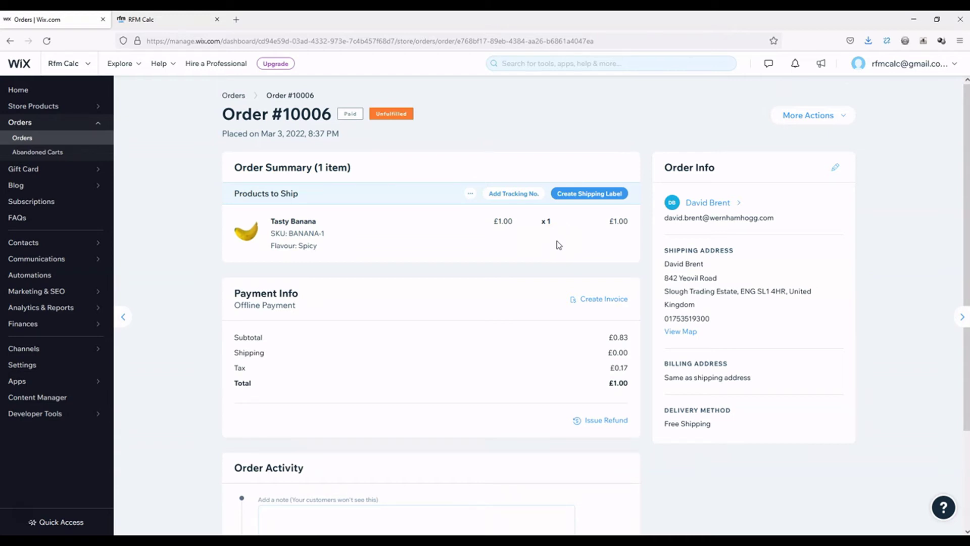
Step: Return to the orders list and check which columns it can show
click(232, 96)
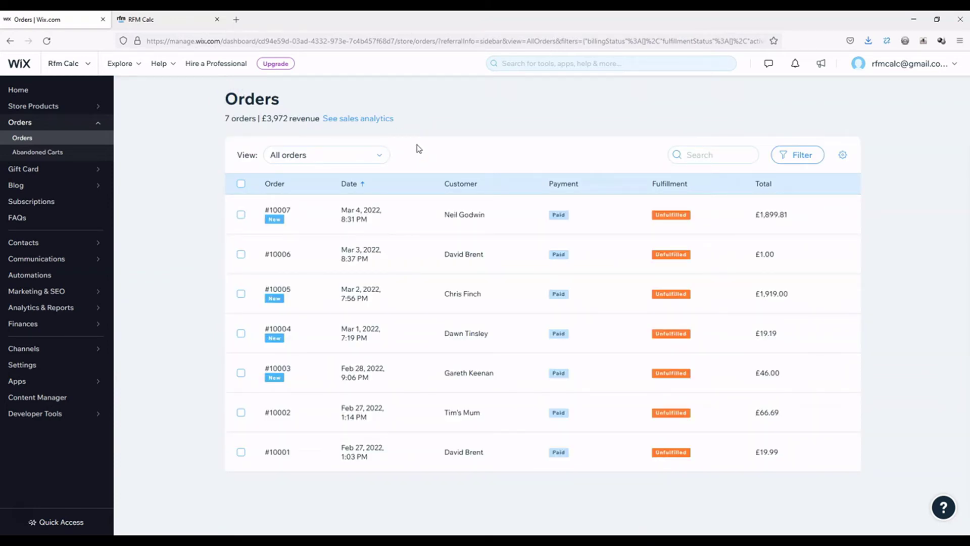
click(843, 155)
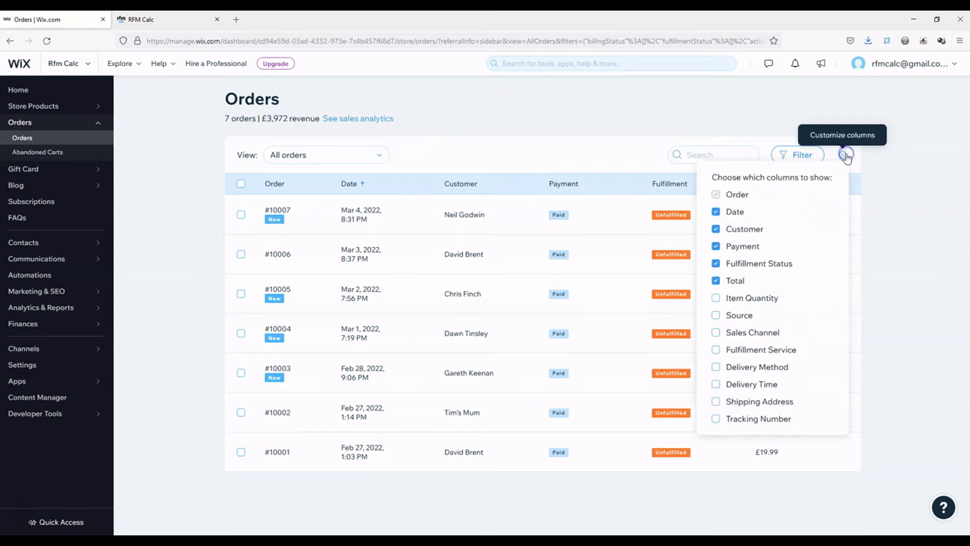
click(844, 156)
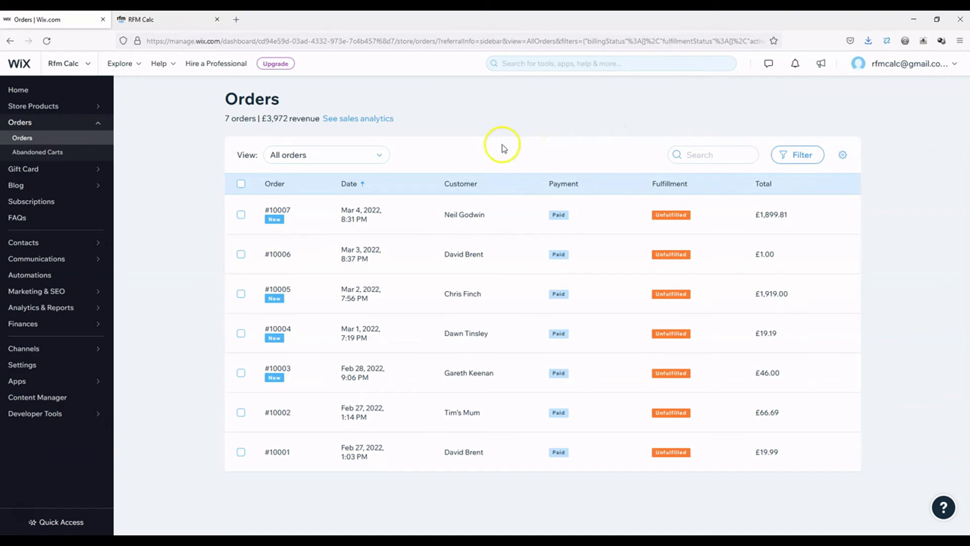
Step: Select all orders in the list and start exporting them to a CSV file
click(241, 183)
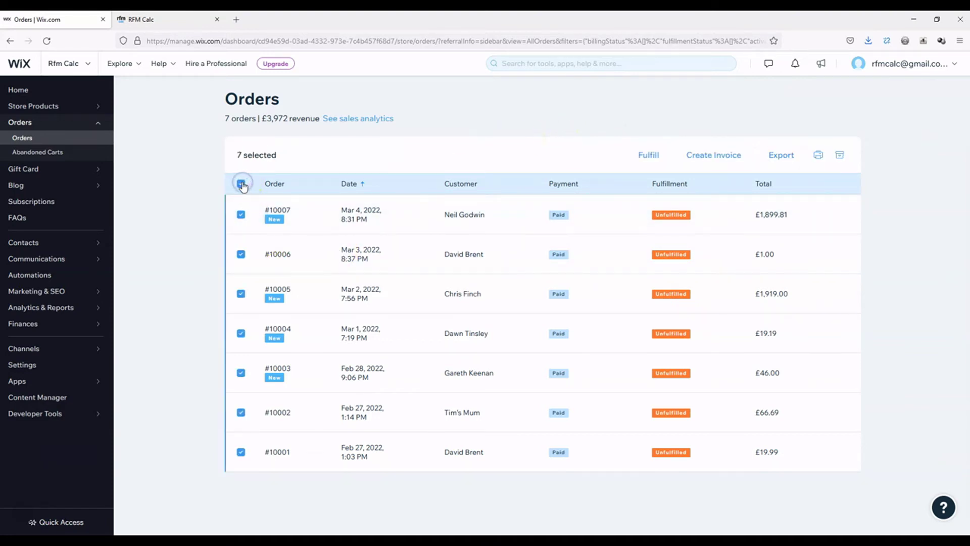
click(781, 158)
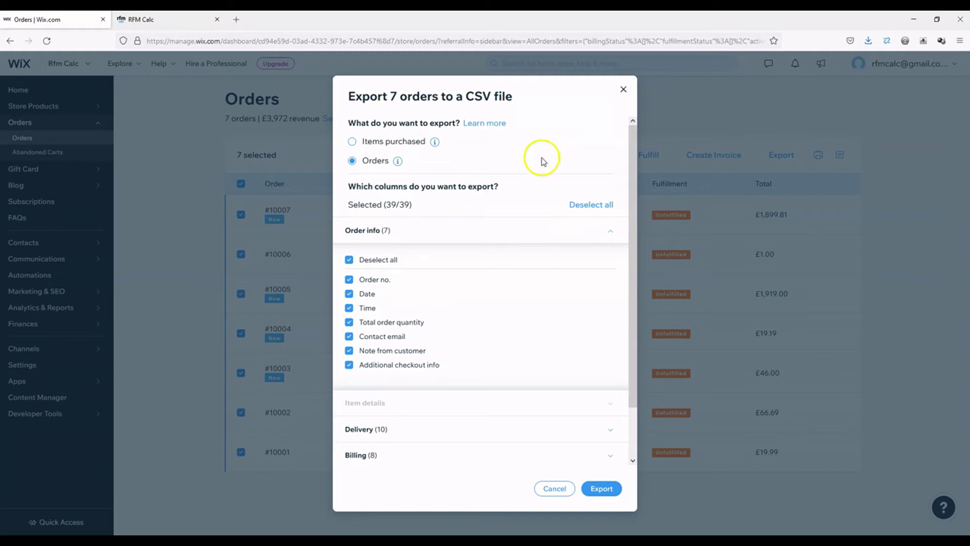
drag(631, 135, 615, 107)
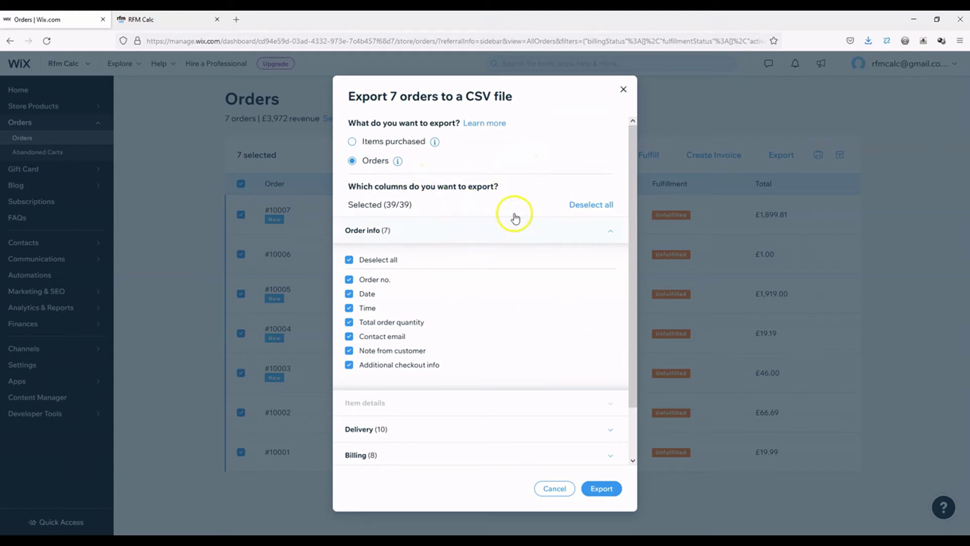
Step: Review which columns the CSV export offers in the order info, delivery, billing, payment and fulfillment groups
click(604, 233)
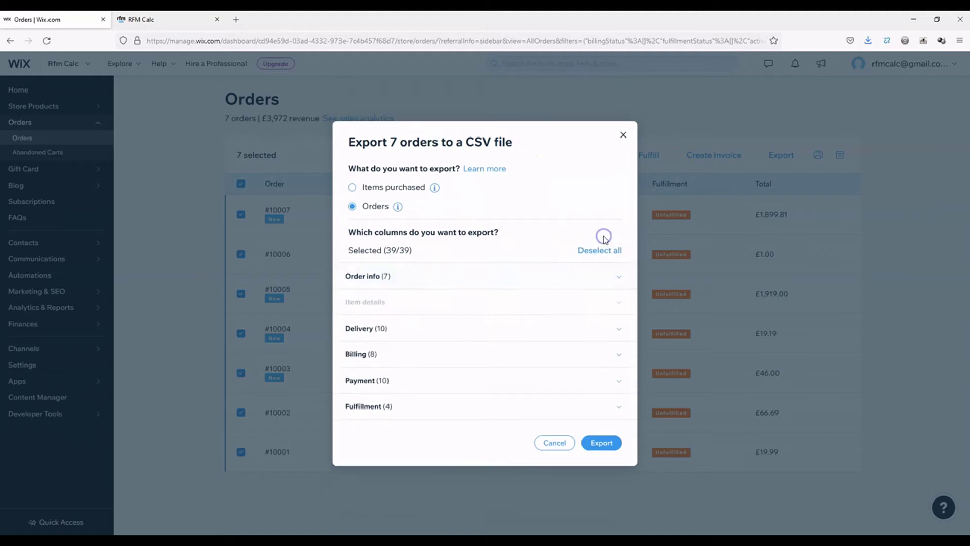
click(617, 329)
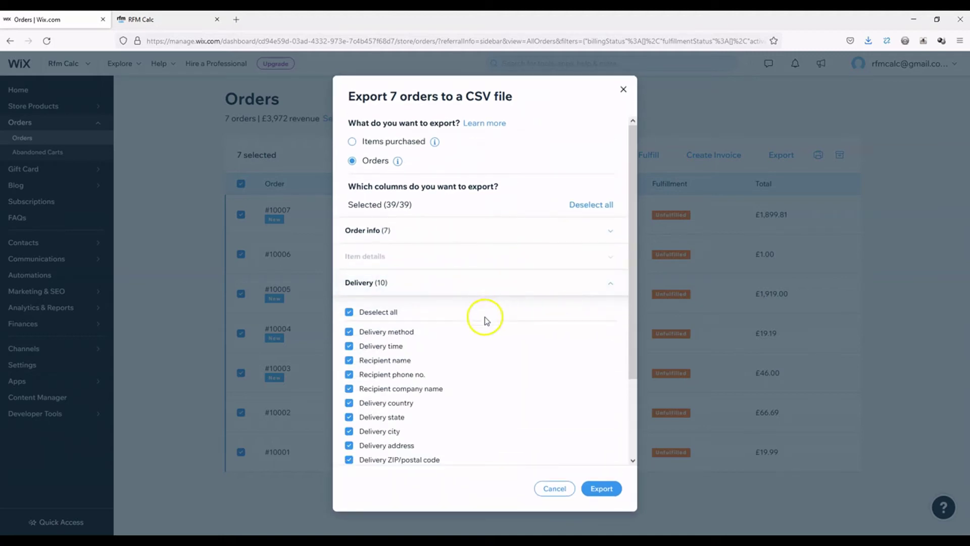
click(491, 289)
click(437, 351)
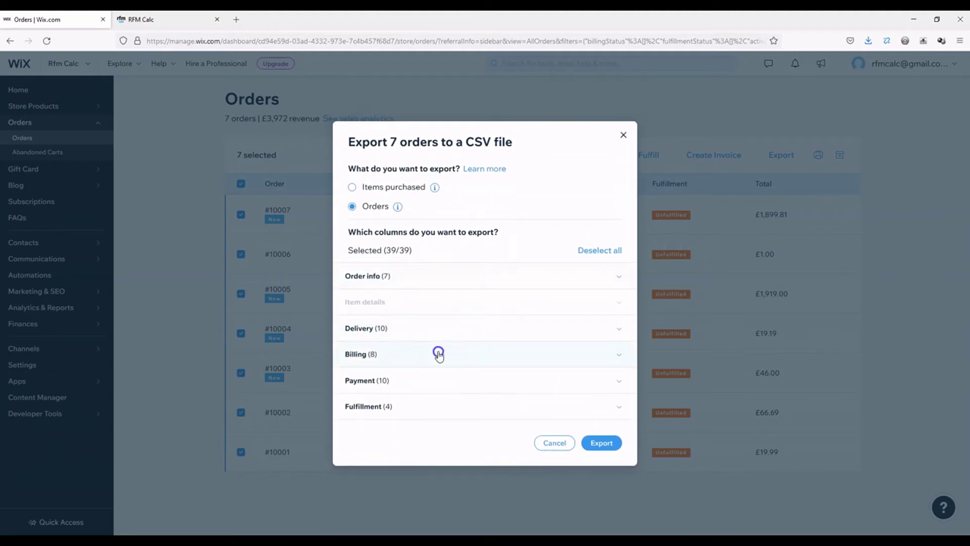
scroll(440, 313, down, 3)
click(449, 245)
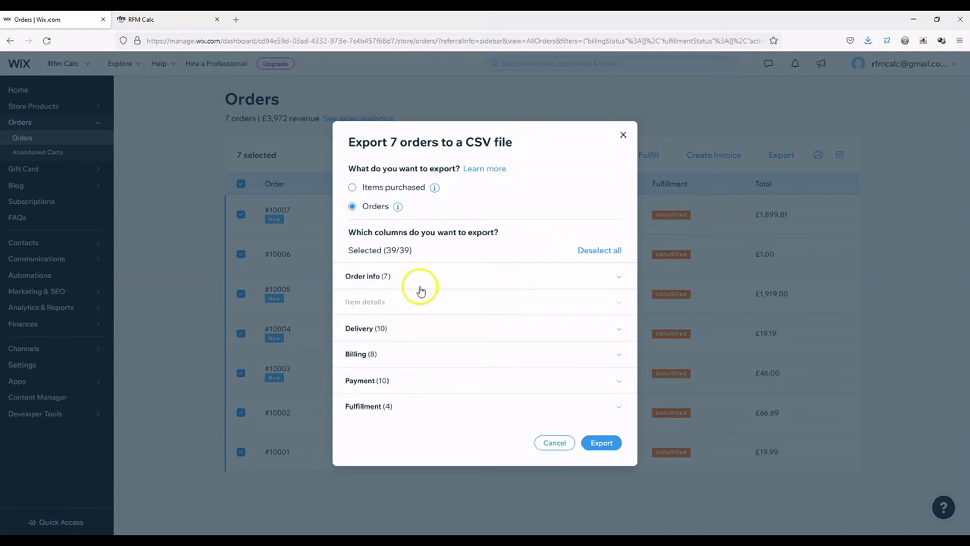
click(420, 287)
click(410, 237)
click(400, 328)
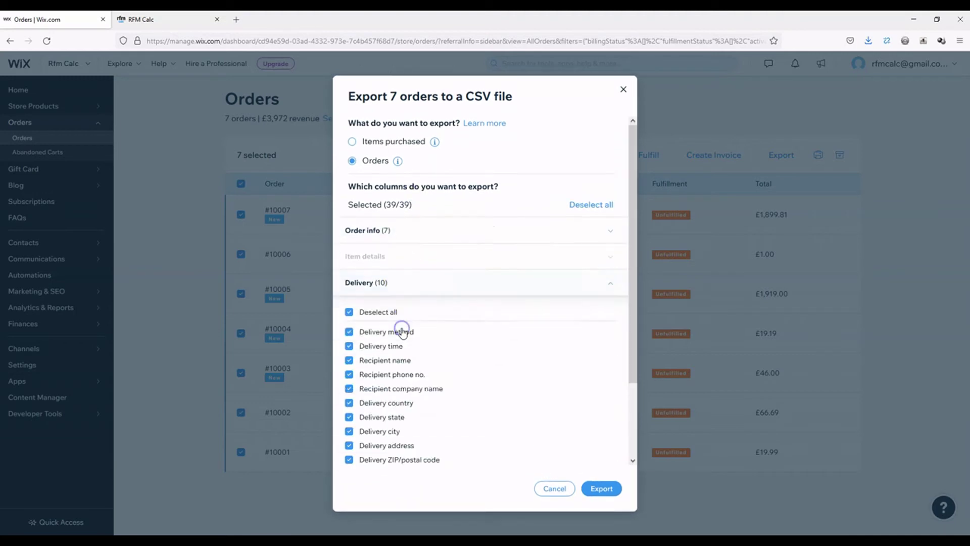
click(443, 294)
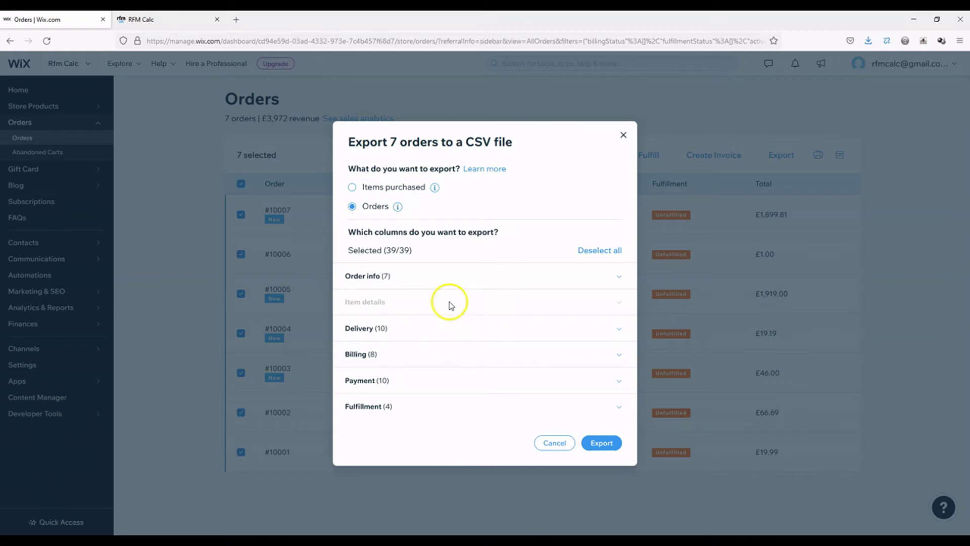
Step: Export the selected orders with all columns included and save the Orders.csv file
click(604, 444)
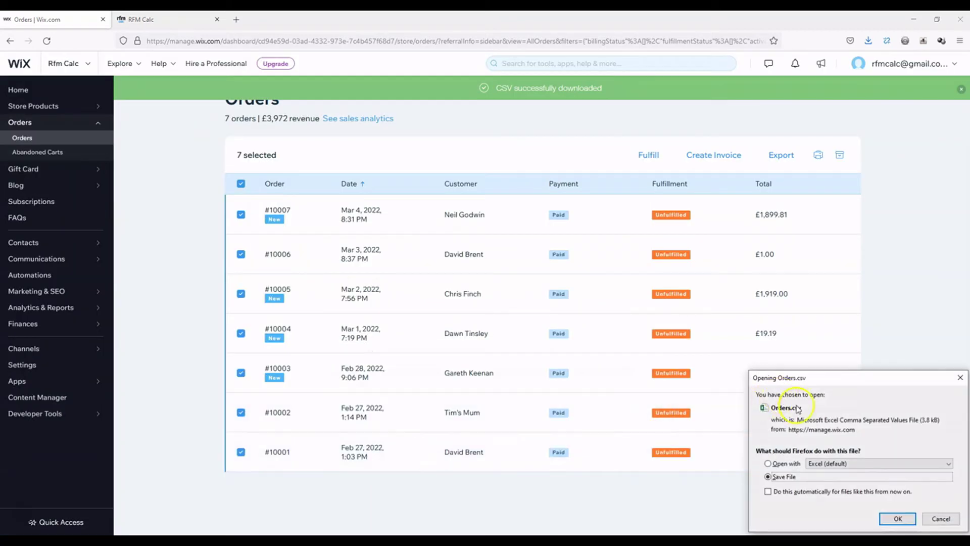
click(897, 519)
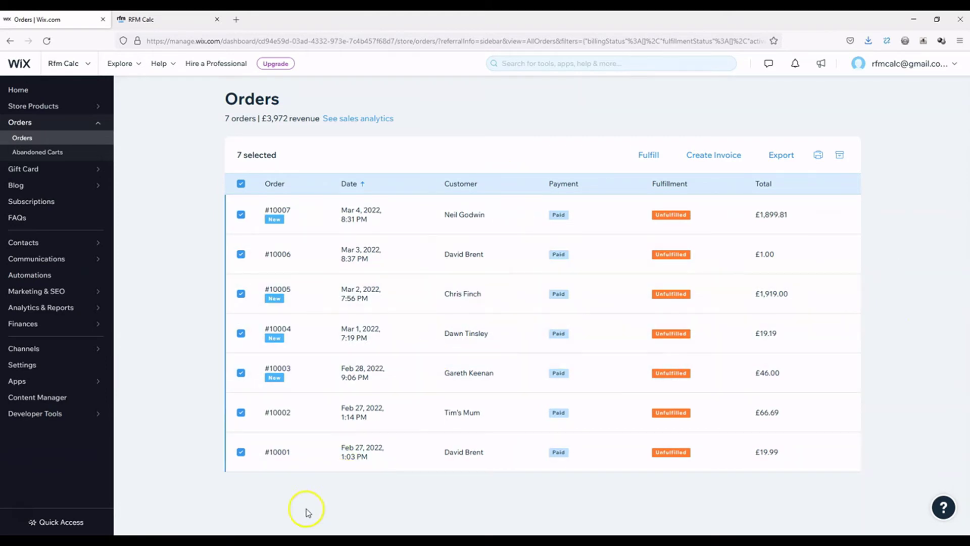
Step: Switch to the orders.xlsx workbook in Excel and check the format of the order dates in column B
mouse_move(284, 541)
click(266, 505)
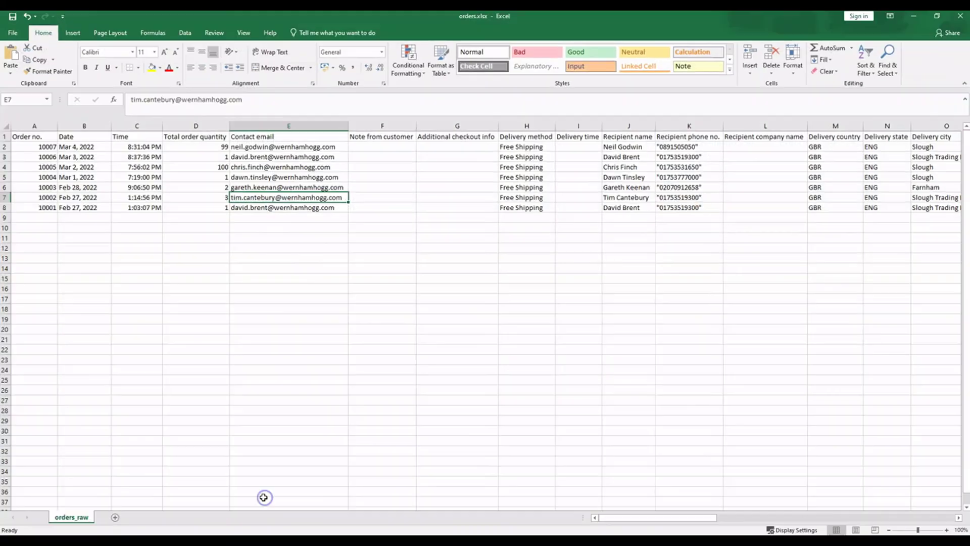
click(138, 236)
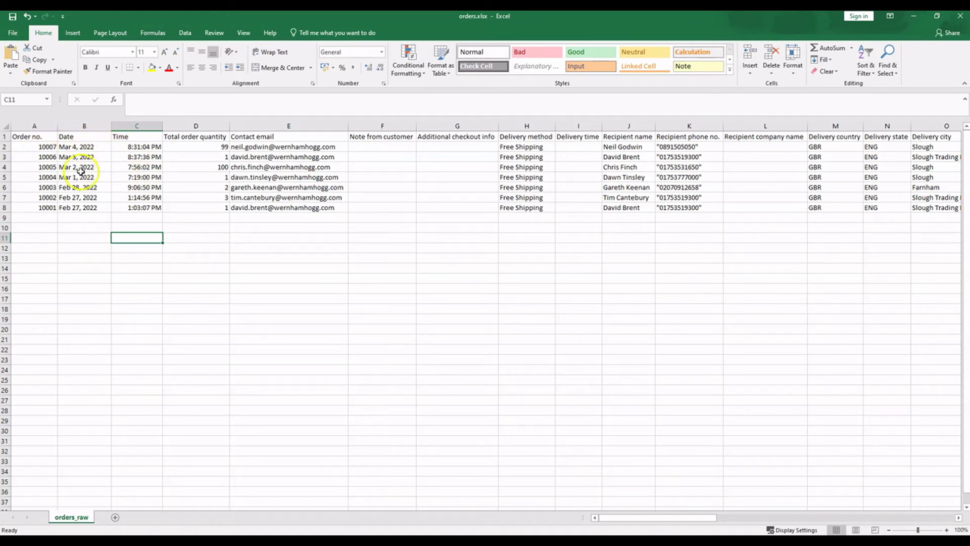
drag(85, 147, 98, 208)
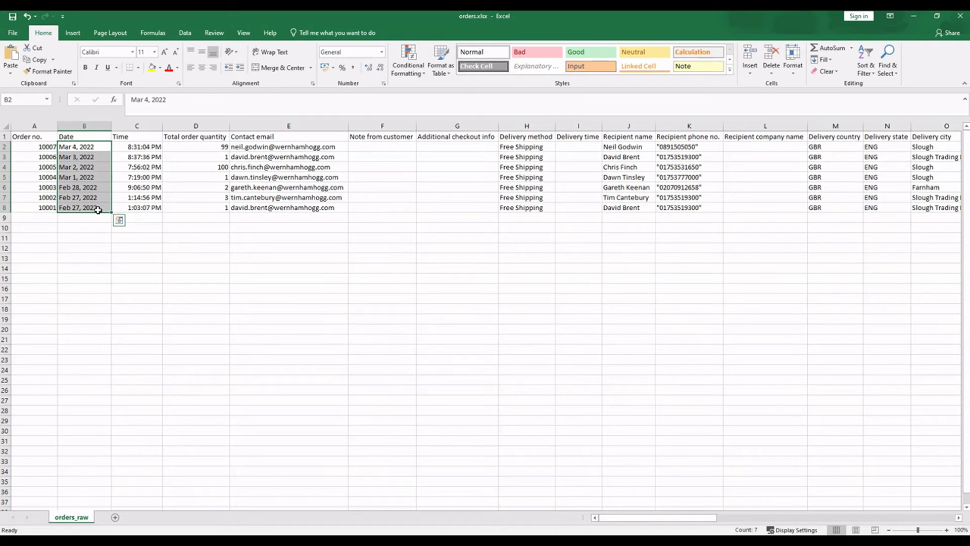
click(91, 158)
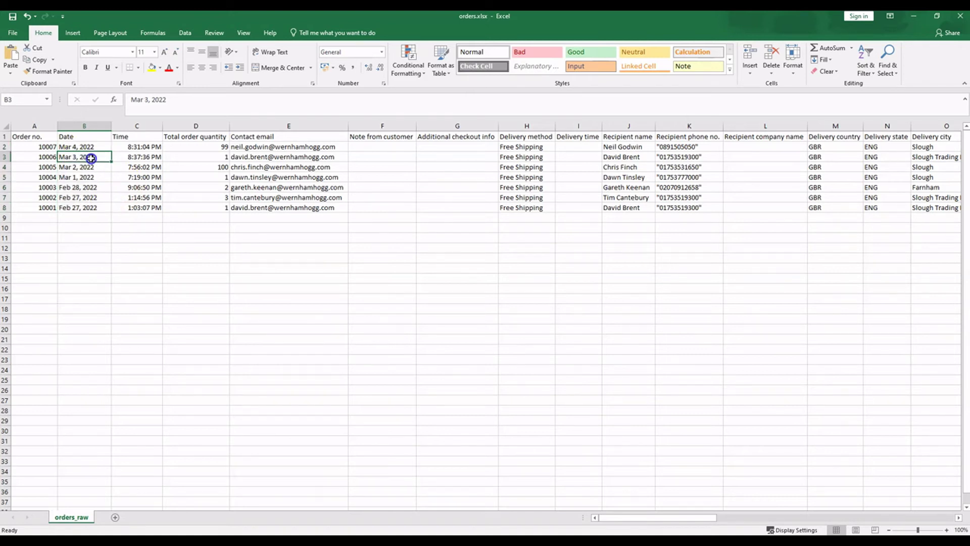
click(92, 167)
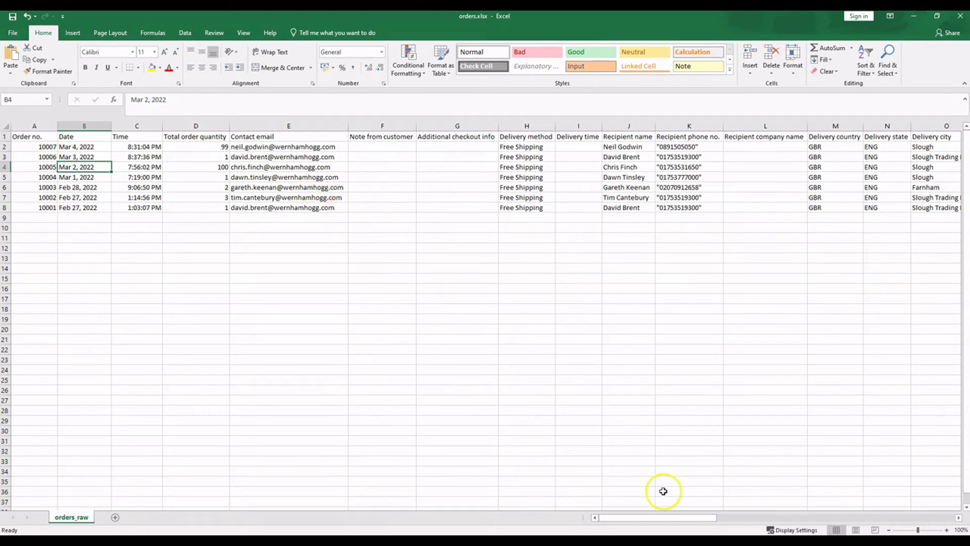
Step: Examine the delivery, billing, payment, total, fulfillment and shipping label columns of the orders_raw sheet
drag(632, 519, 693, 513)
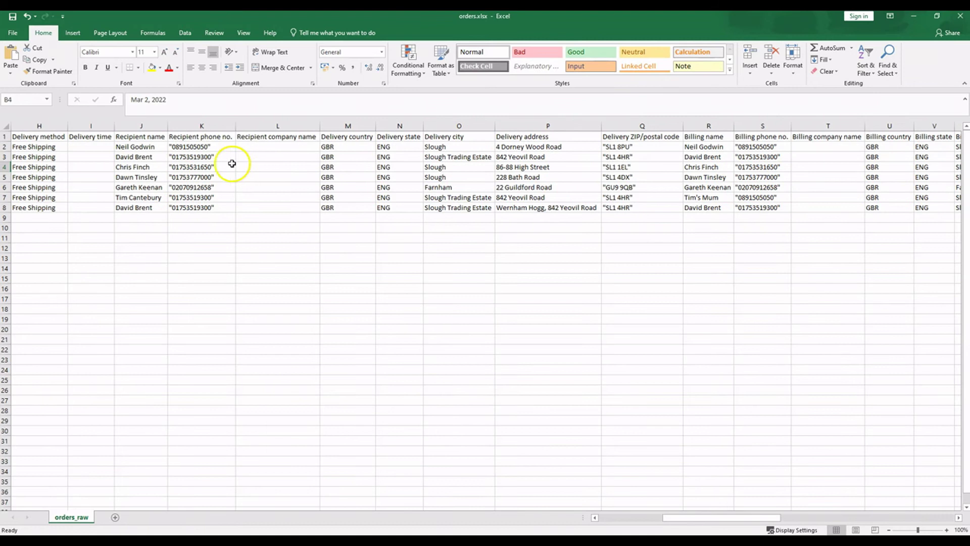
drag(732, 516, 725, 516)
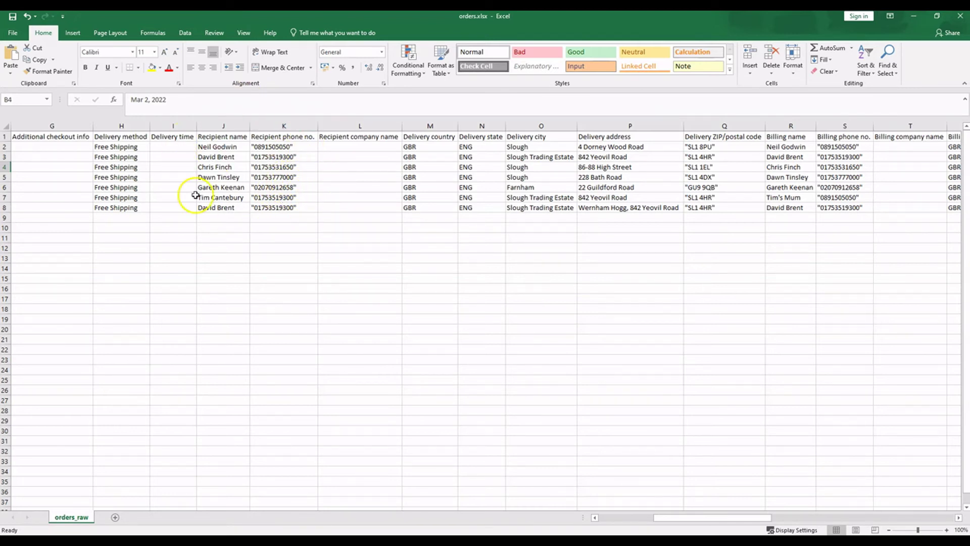
drag(735, 522, 784, 516)
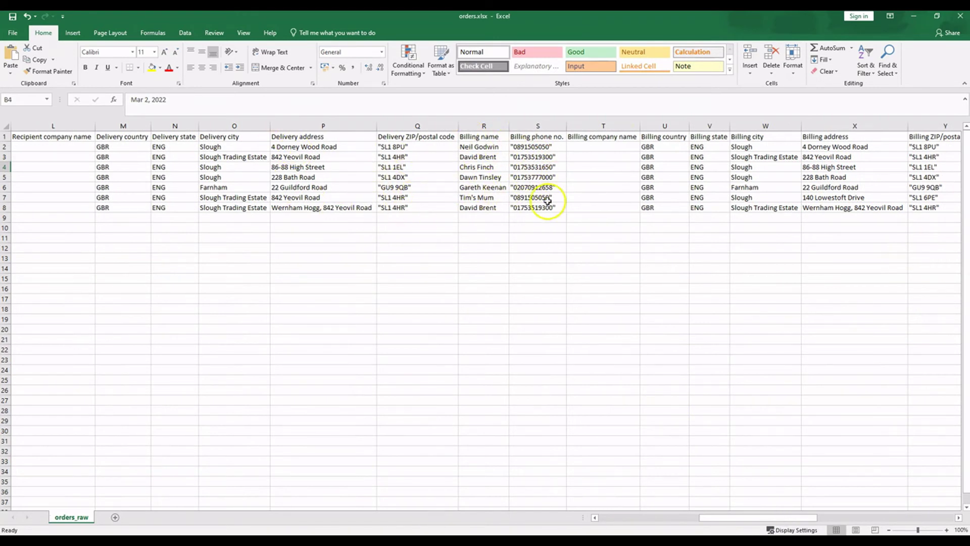
drag(771, 520, 813, 516)
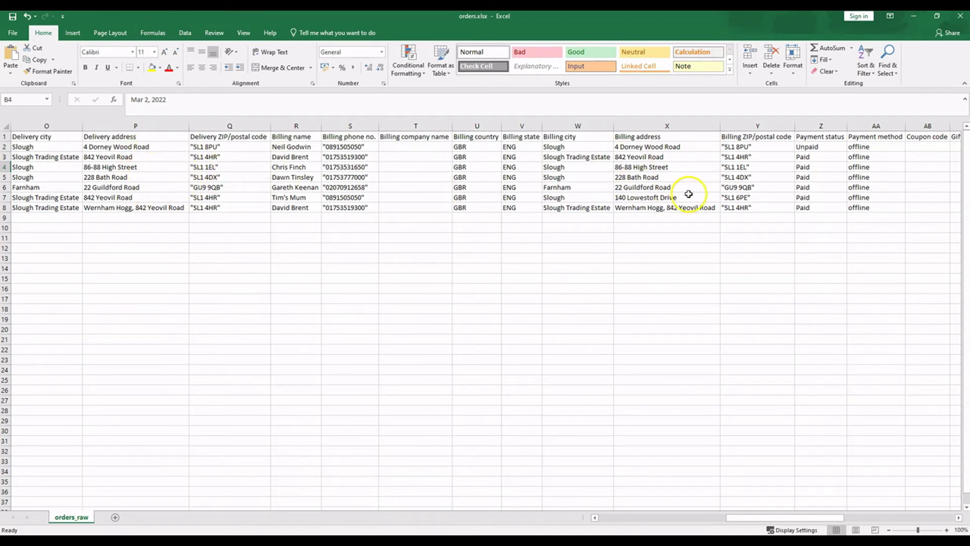
drag(774, 521, 802, 520)
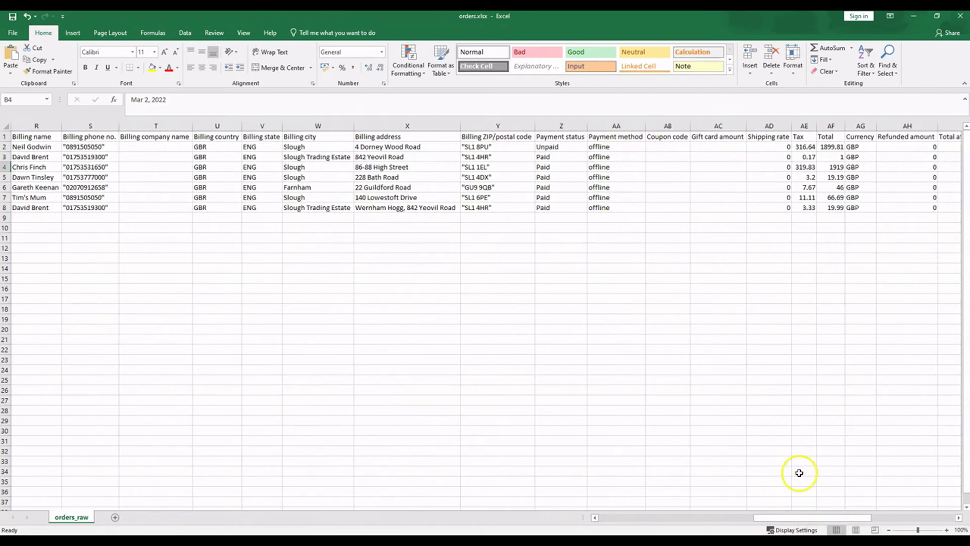
drag(792, 518, 849, 513)
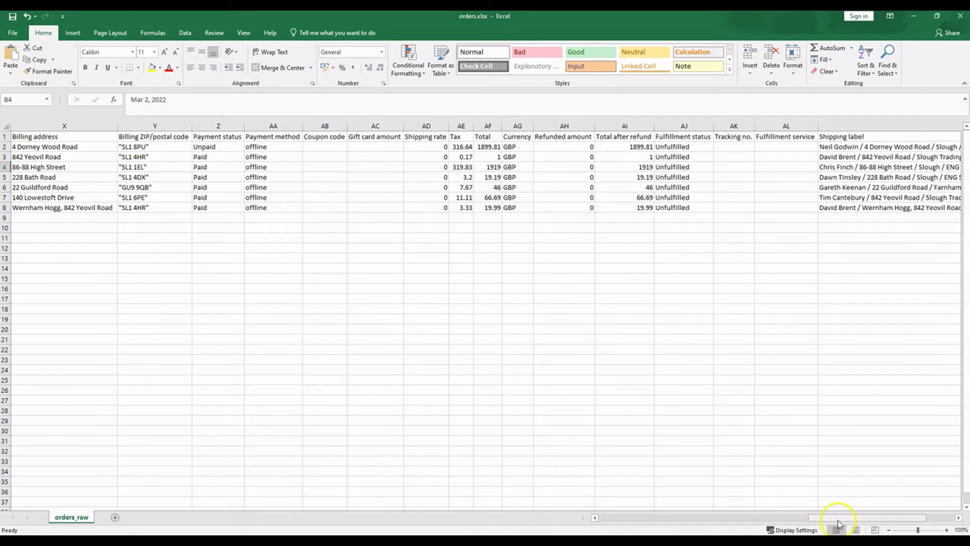
drag(854, 517, 876, 519)
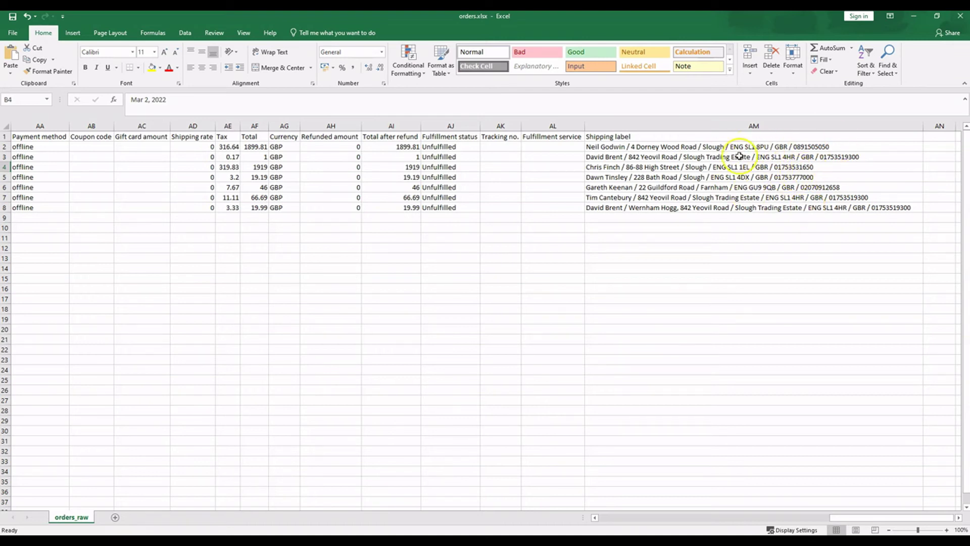
drag(931, 518, 686, 511)
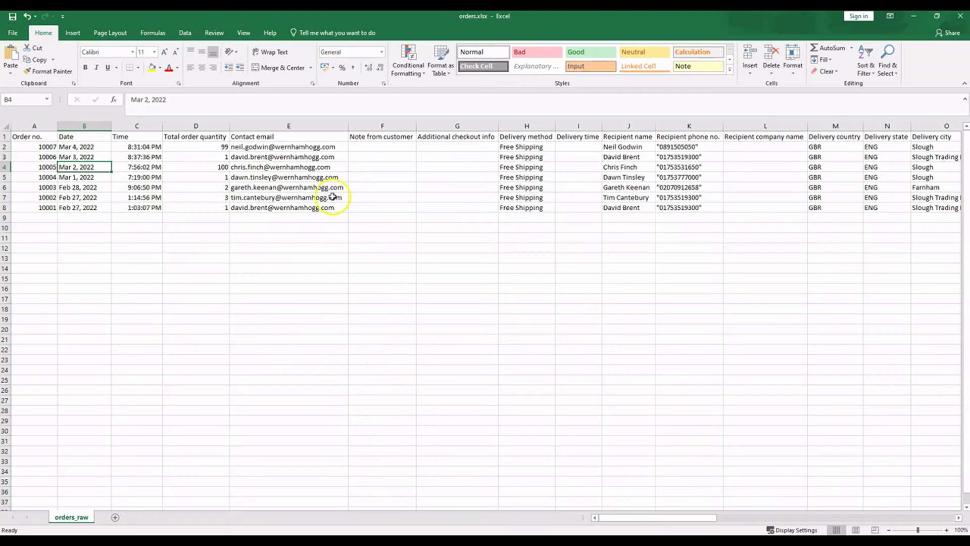
Step: Switch to the orders_products.xlsx workbook and inspect the rows of orders that contain several products
mouse_move(284, 540)
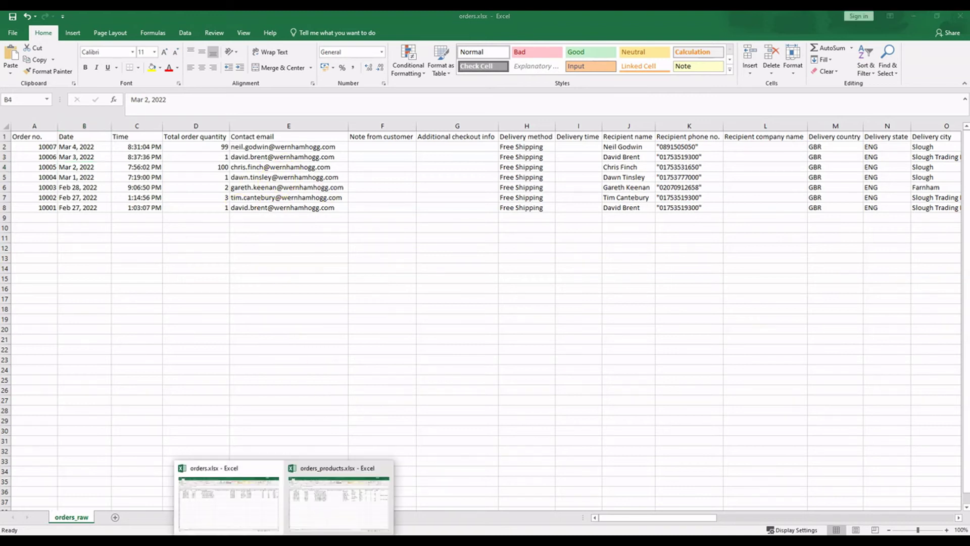
click(349, 519)
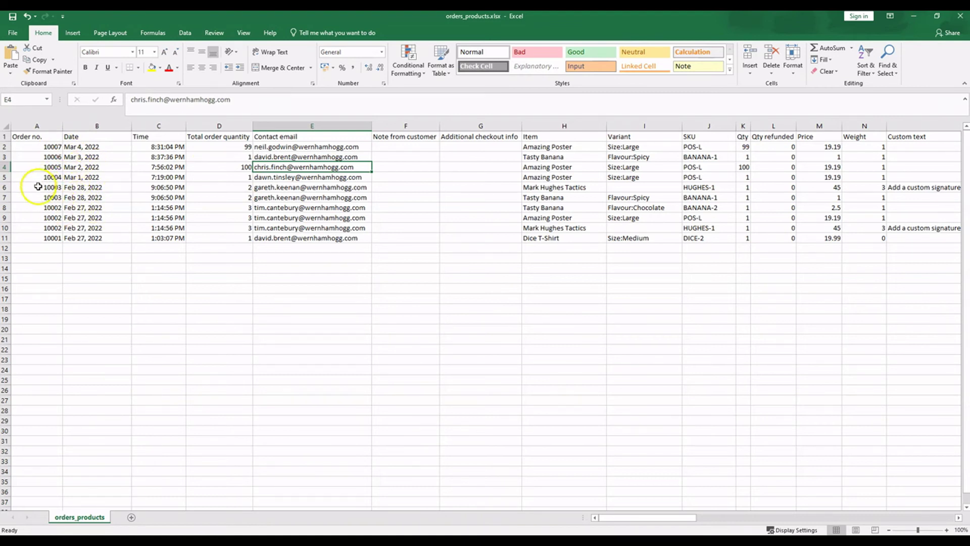
drag(38, 186, 42, 227)
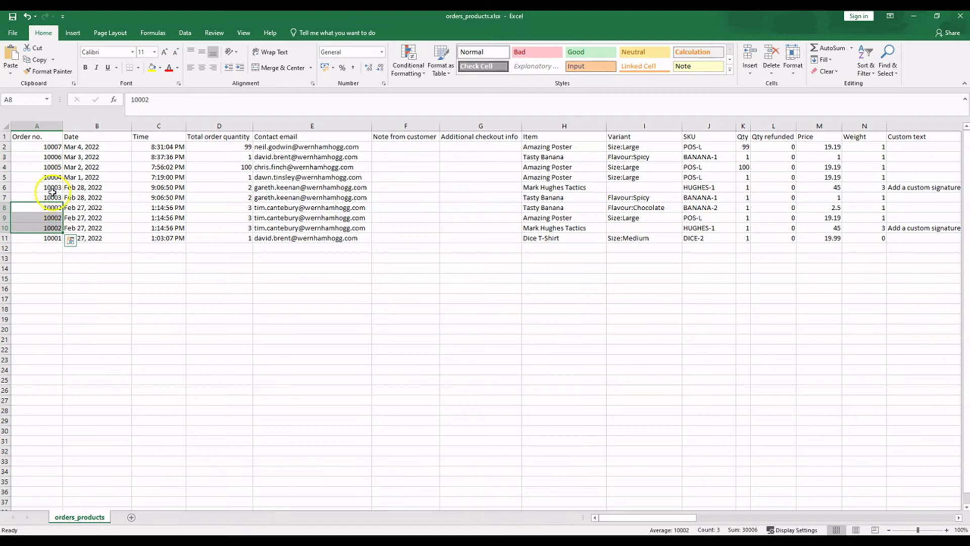
click(32, 188)
click(6, 187)
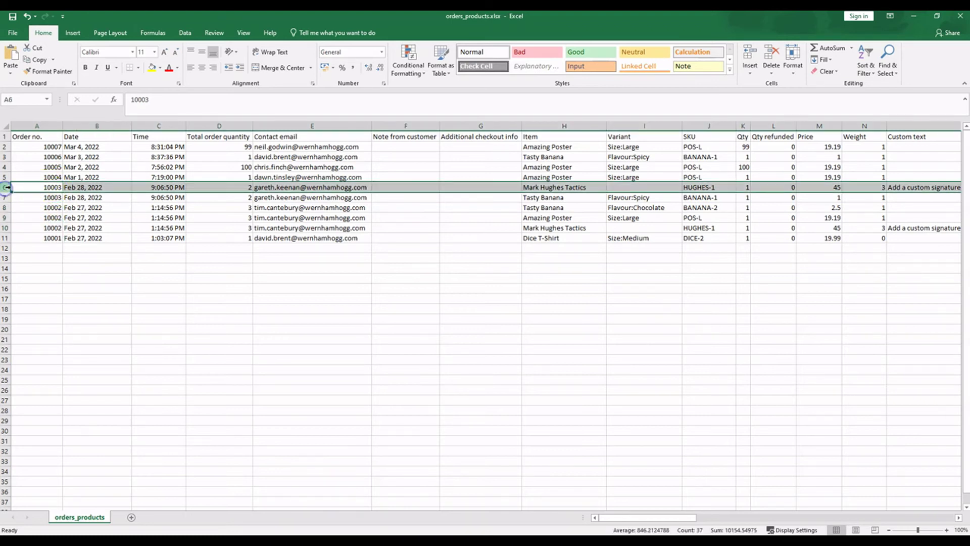
Step: Examine the item, variant, SKU, quantity, price, weight and custom text columns of the orders_products sheet
drag(636, 517, 722, 515)
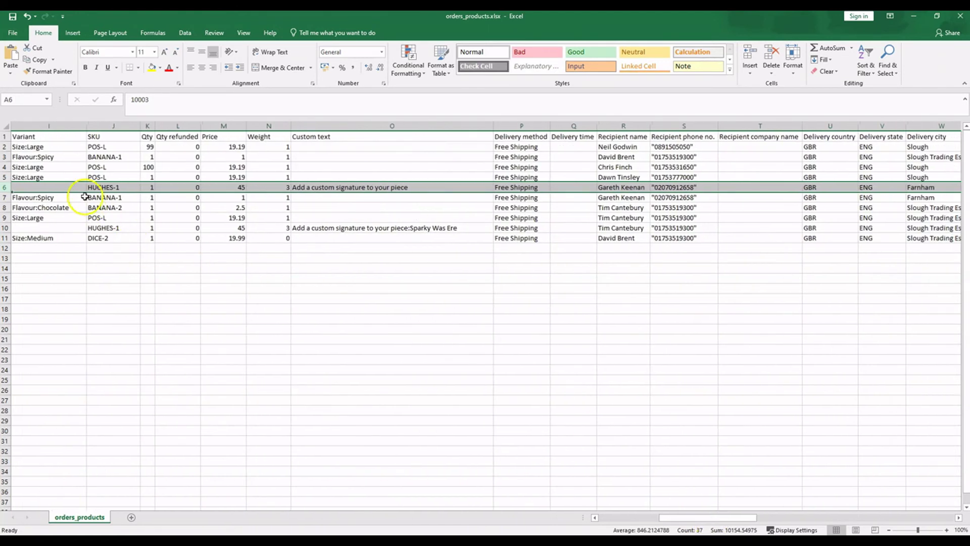
click(103, 197)
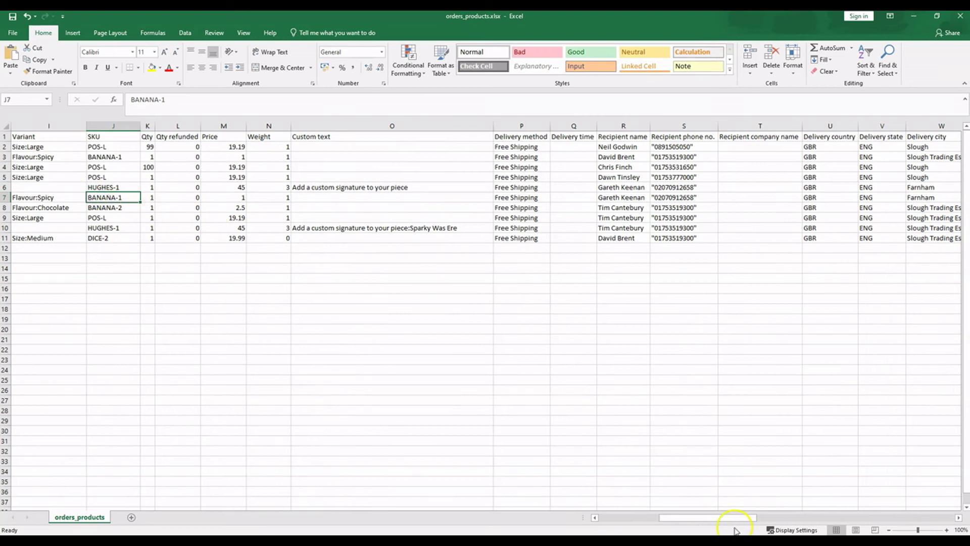
drag(736, 519, 675, 511)
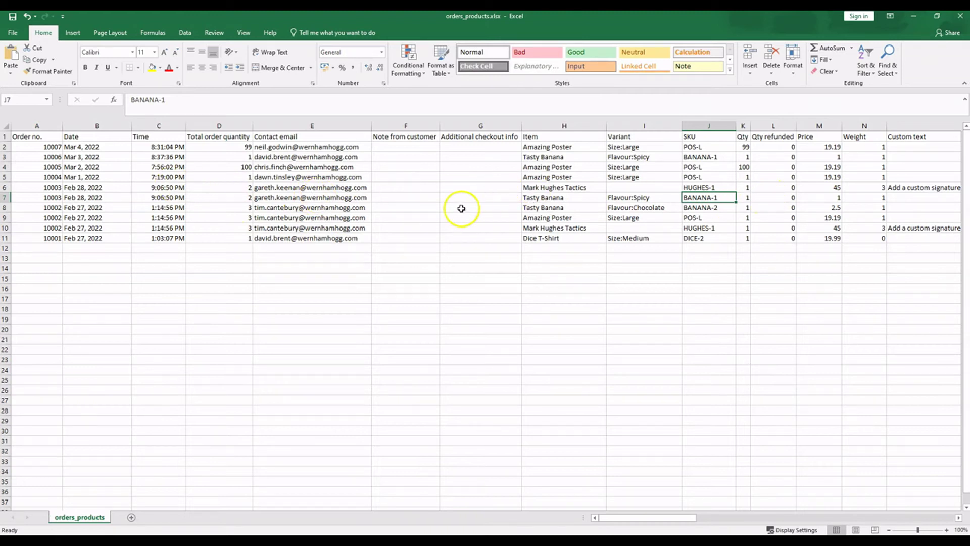
drag(617, 517, 642, 495)
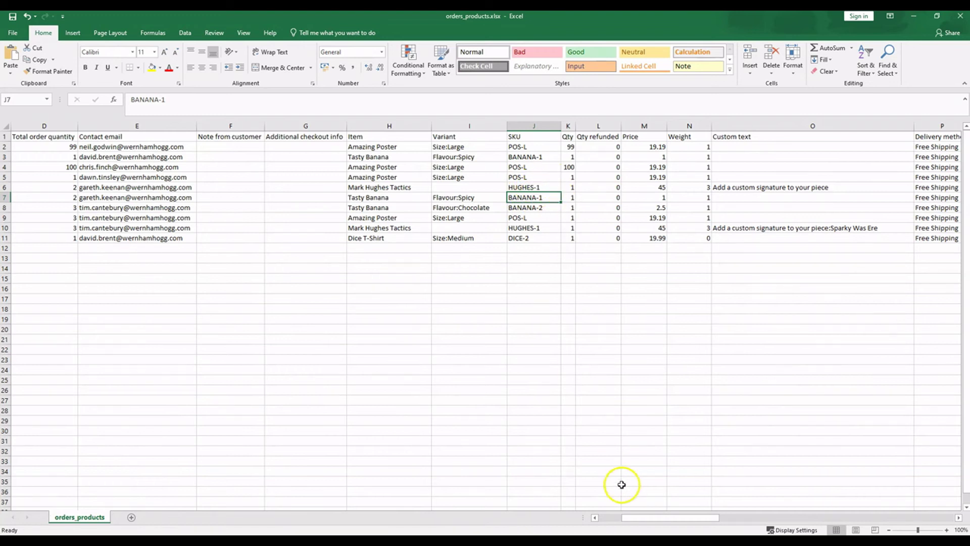
drag(649, 517, 611, 507)
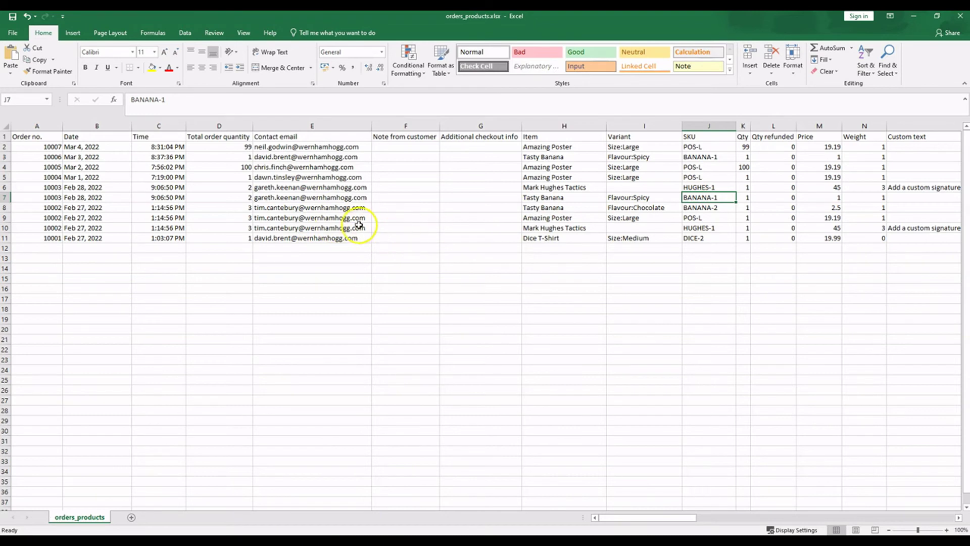
mouse_move(643, 517)
mouse_down()
mouse_move(964, 518)
mouse_move(651, 511)
mouse_up()
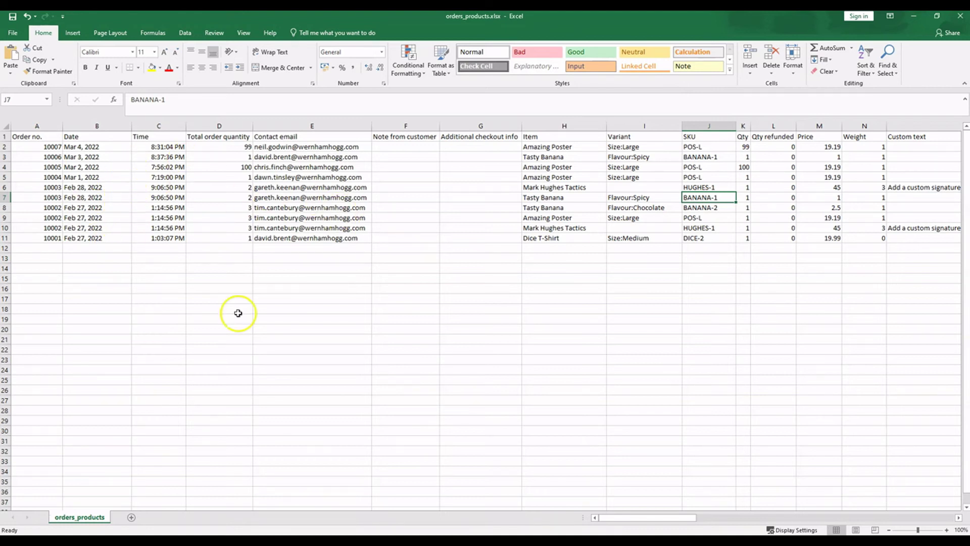
mouse_move(278, 534)
click(251, 515)
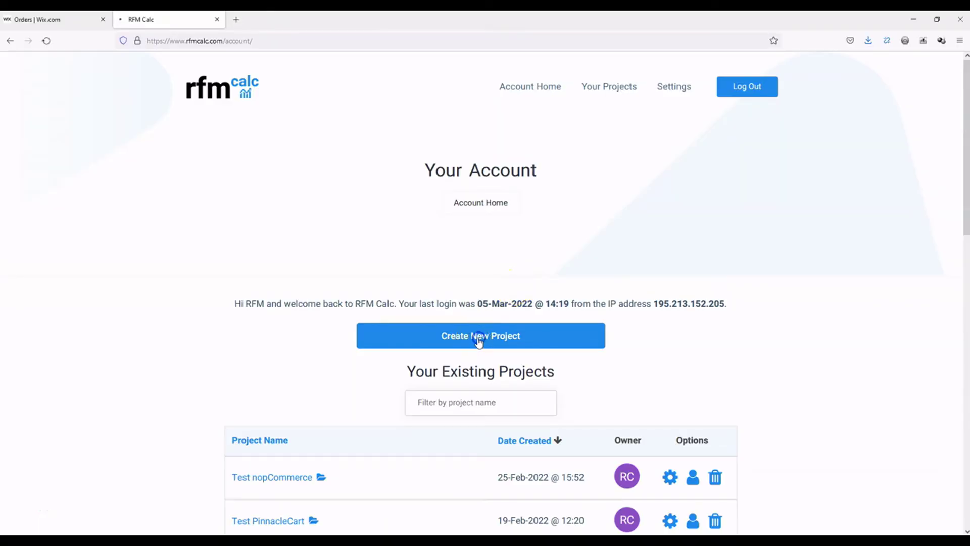
click(479, 340)
click(414, 354)
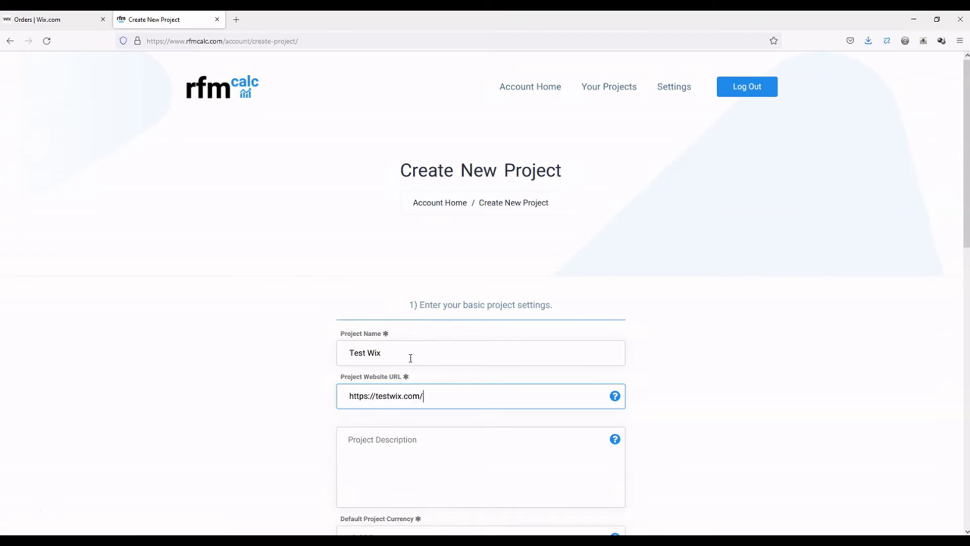
Step: Keep the CSV date ordering on auto detect and the file delimiter as comma, and save the project
scroll(417, 373, down, 5)
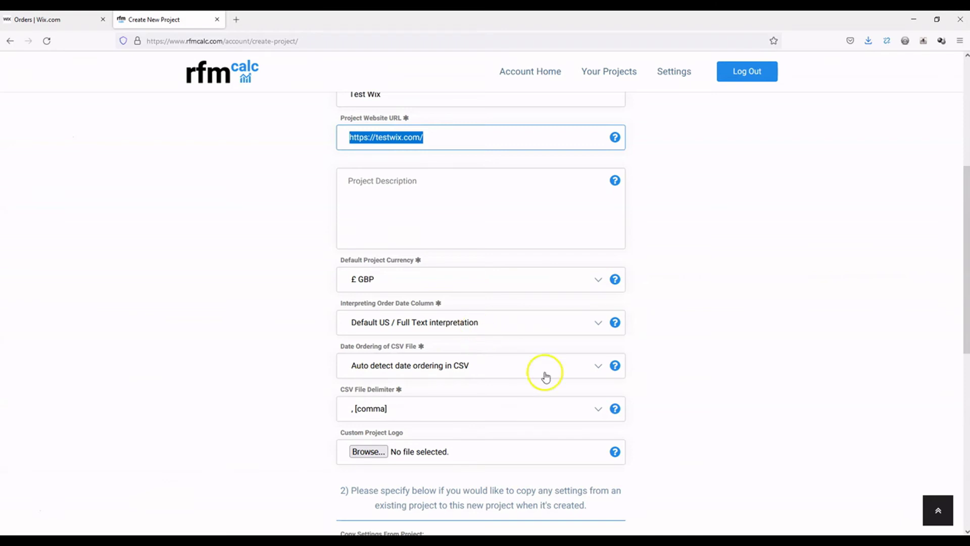
scroll(645, 383, down, 1)
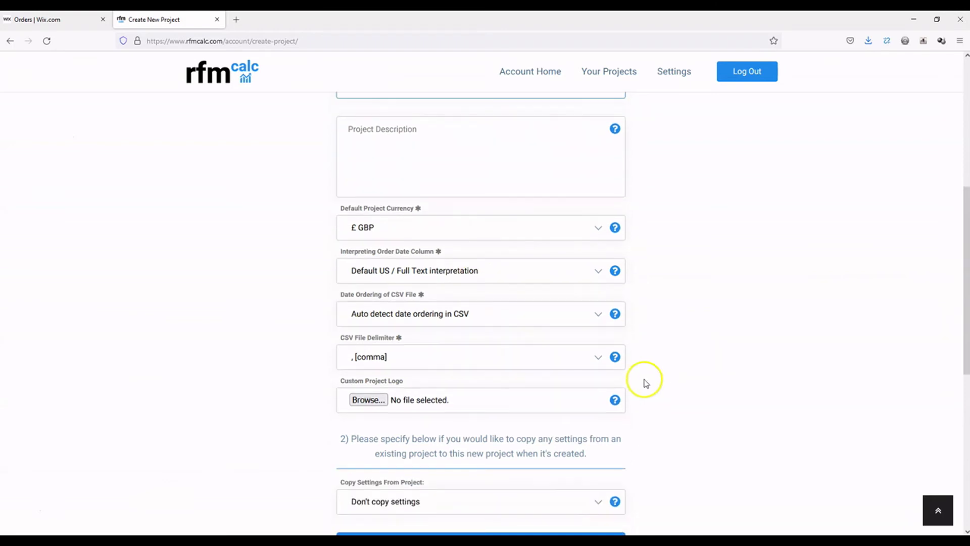
click(538, 317)
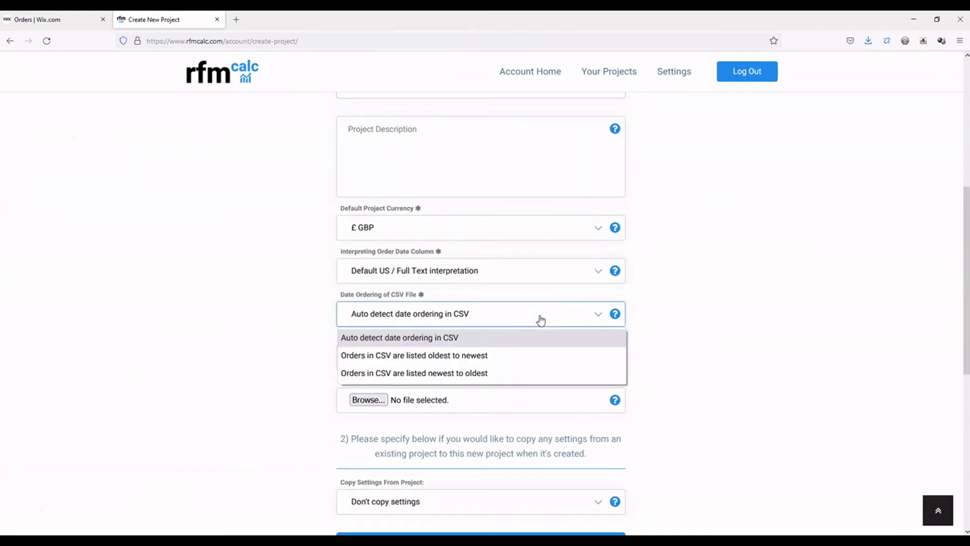
click(494, 338)
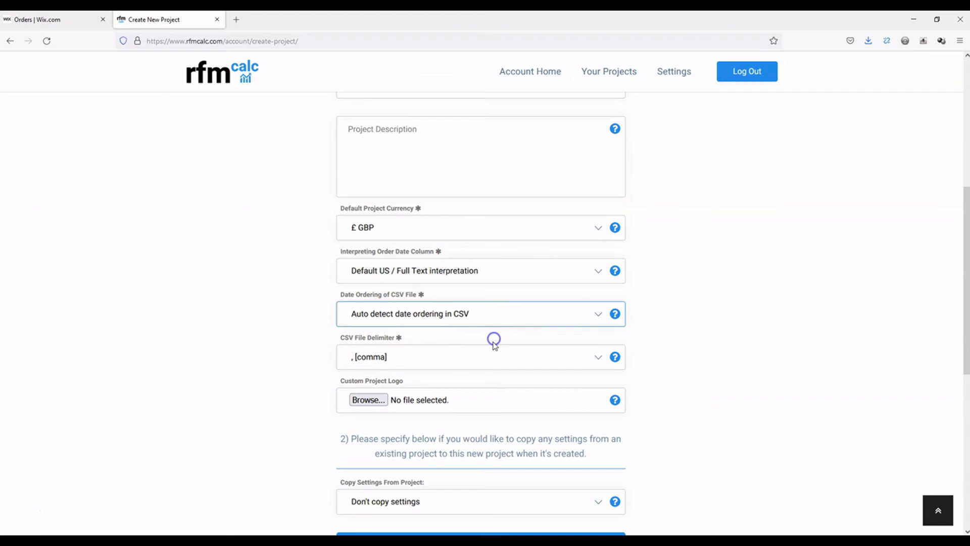
scroll(717, 347, down, 2)
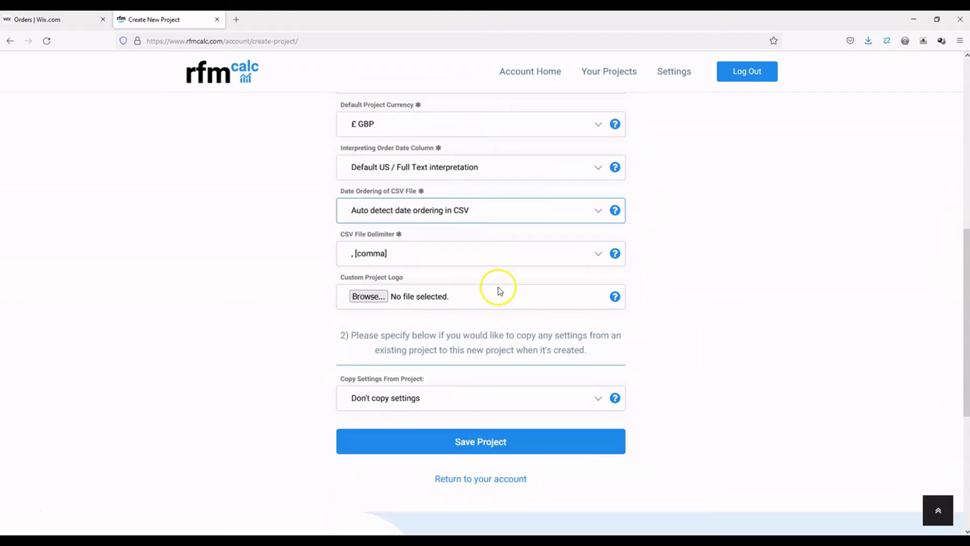
click(449, 259)
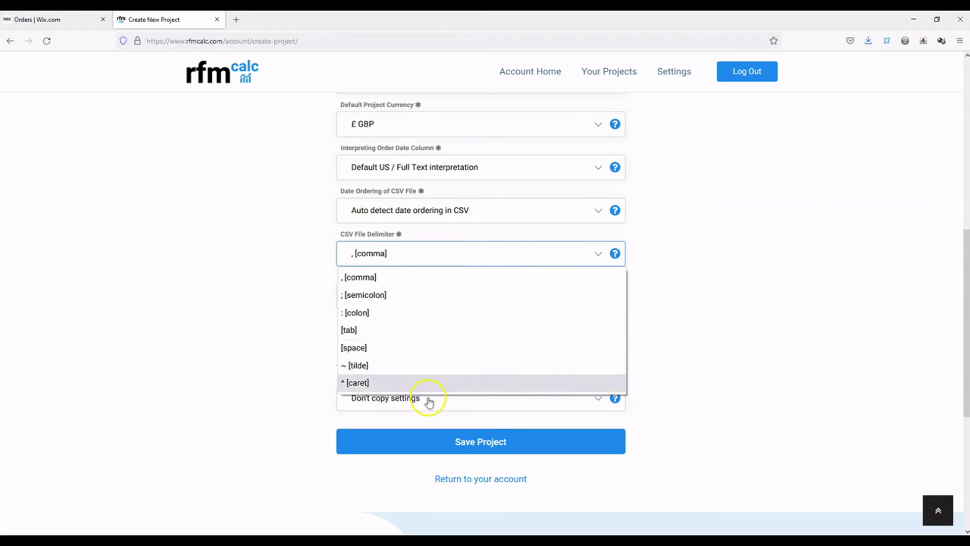
click(435, 255)
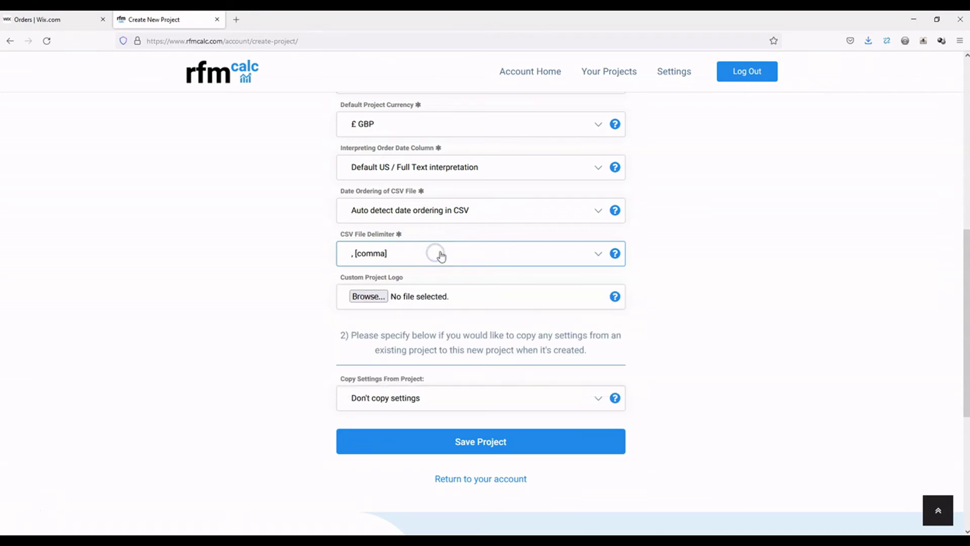
scroll(669, 284, down, 3)
click(492, 287)
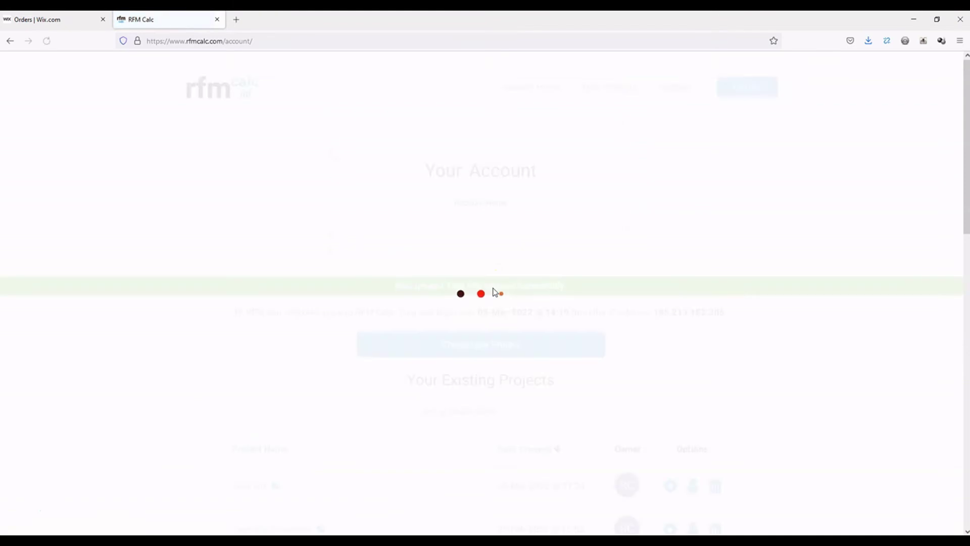
Step: Open the Test Wix project and start scheduling a new report for it
scroll(303, 340, down, 3)
click(254, 331)
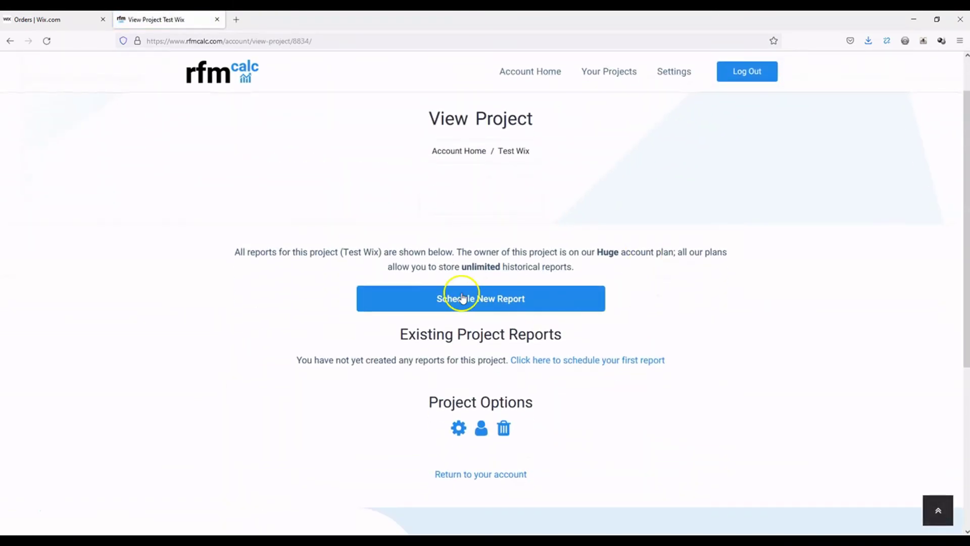
click(460, 298)
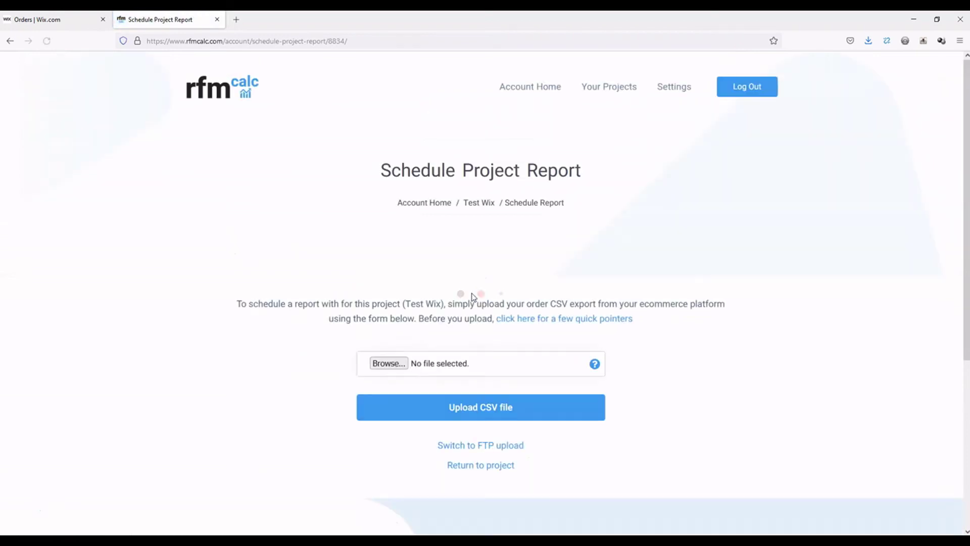
Step: Select orders_raw.csv from the Desktop and upload it as the report's order export
click(388, 363)
click(132, 105)
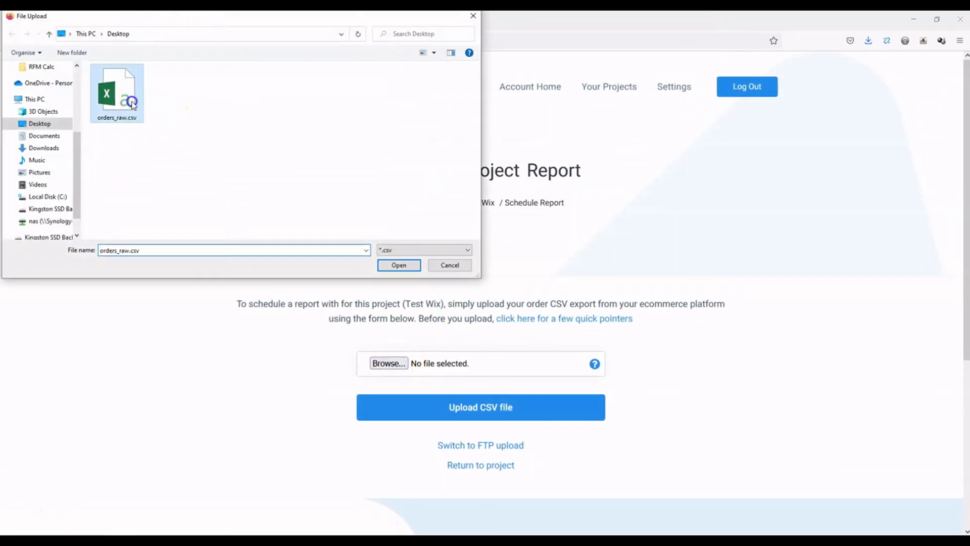
double_click(132, 104)
click(451, 405)
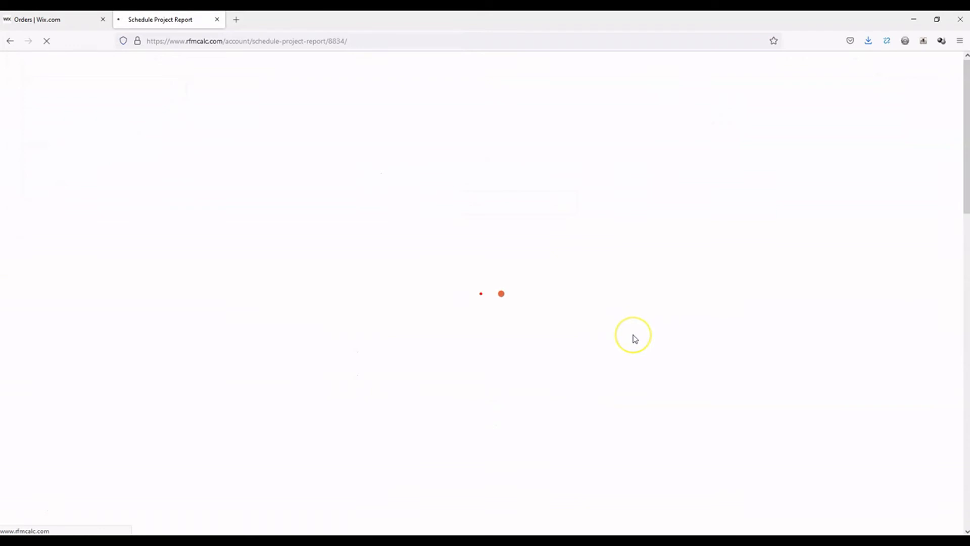
Step: Map the order ID column to Order no. and the order date column to Date, checking the date and time fields in orders.xlsx
scroll(636, 337, down, 2)
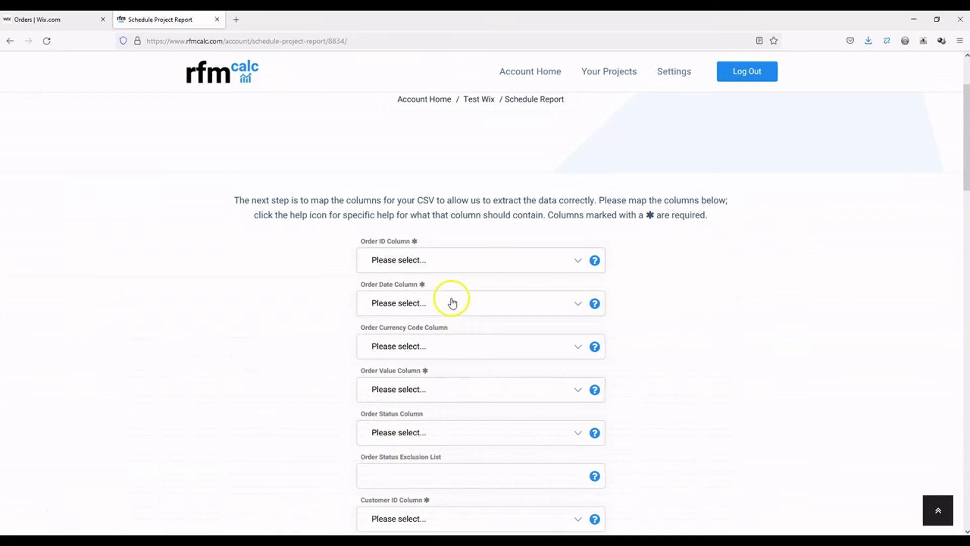
click(440, 260)
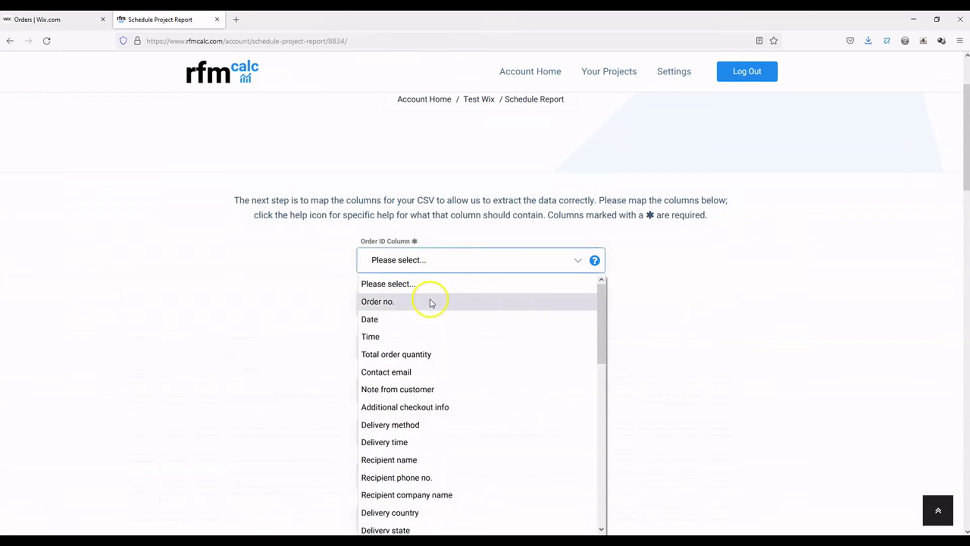
click(432, 302)
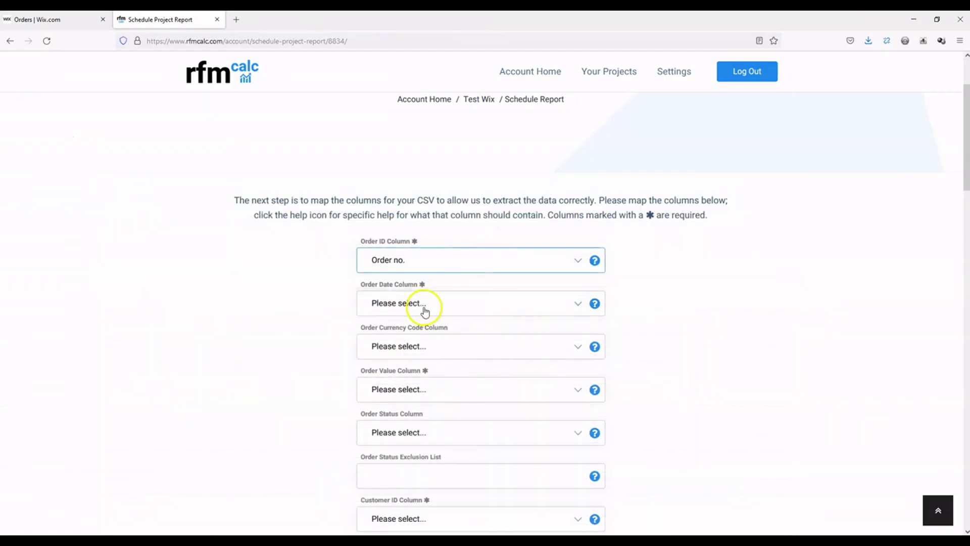
click(422, 305)
scroll(405, 95, down, 1)
click(401, 88)
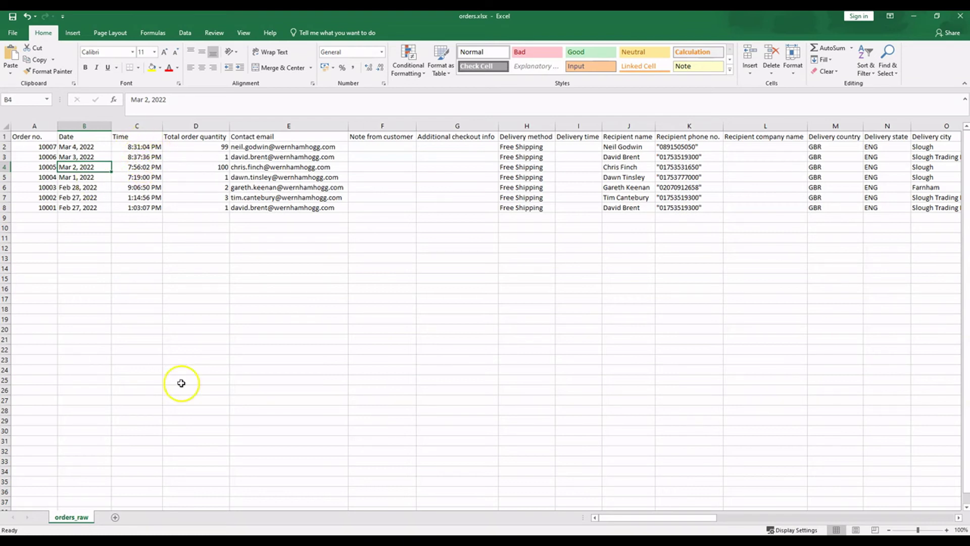
key(alt+Tab)
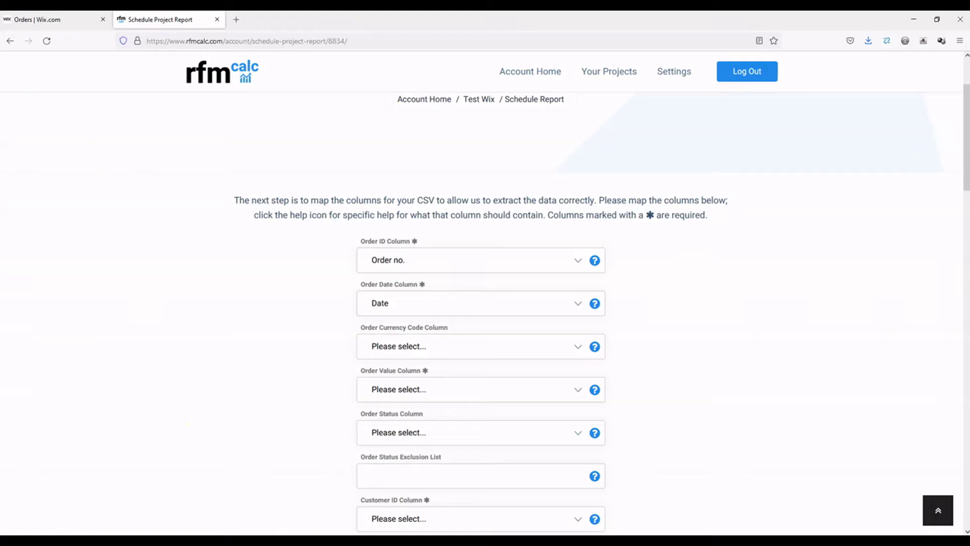
Step: Switch to the orders.xlsx workbook in Excel and examine the Total, Currency and refund columns of the orders_raw sheet
scroll(283, 326, down, 3)
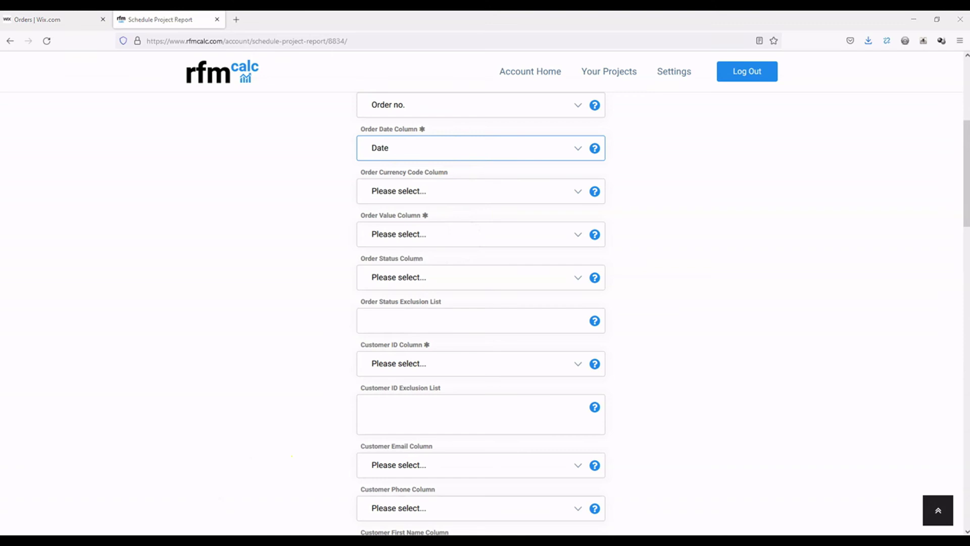
key(alt+Tab)
drag(679, 522, 846, 506)
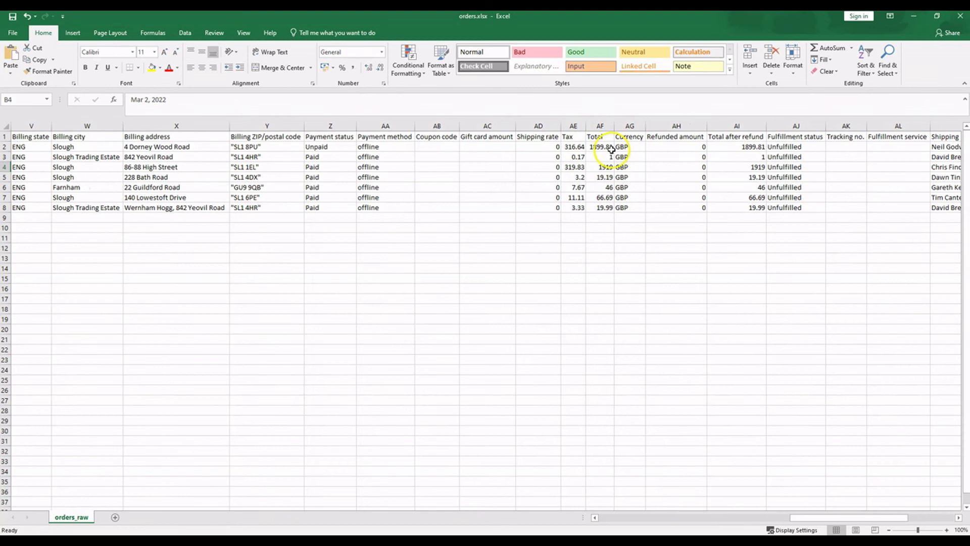
drag(818, 523, 829, 505)
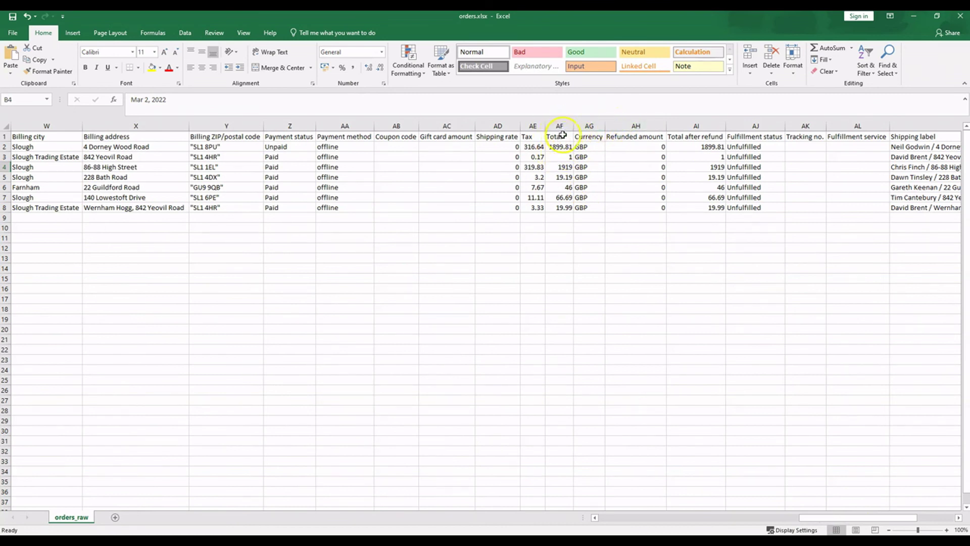
click(101, 527)
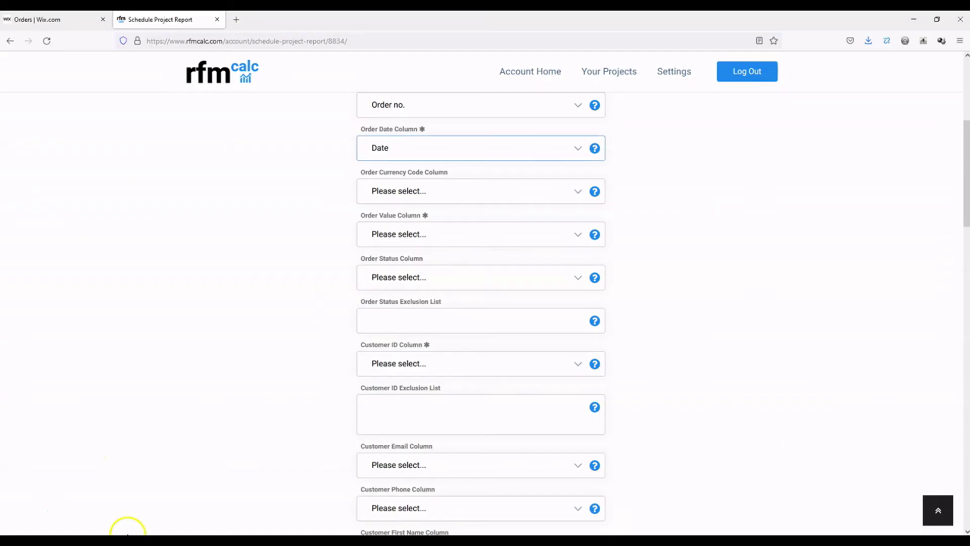
Step: Map the order value column to Total and the order currency code column to Currency in RFM Calc
click(465, 233)
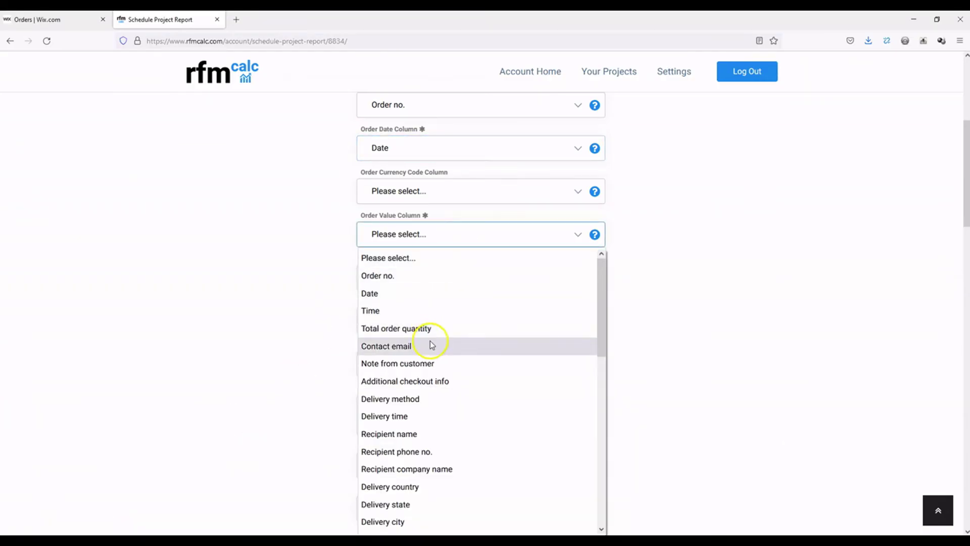
scroll(431, 347, down, 8)
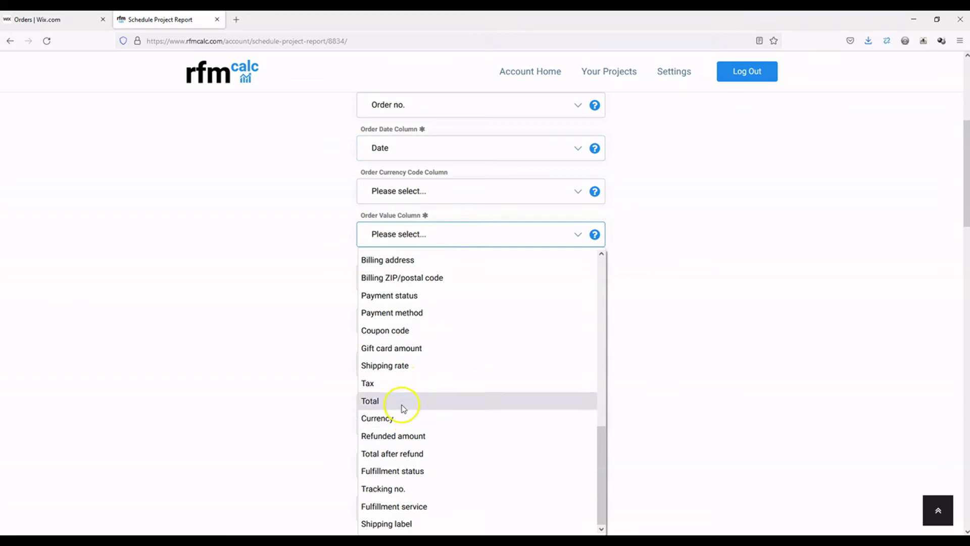
click(404, 402)
click(459, 198)
scroll(462, 336, down, 4)
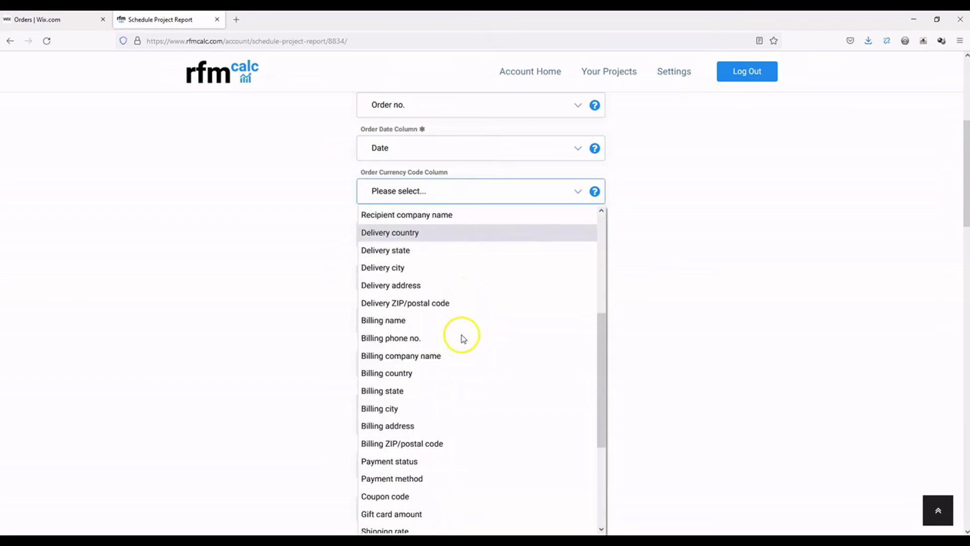
scroll(462, 337, down, 2)
scroll(465, 336, down, 1)
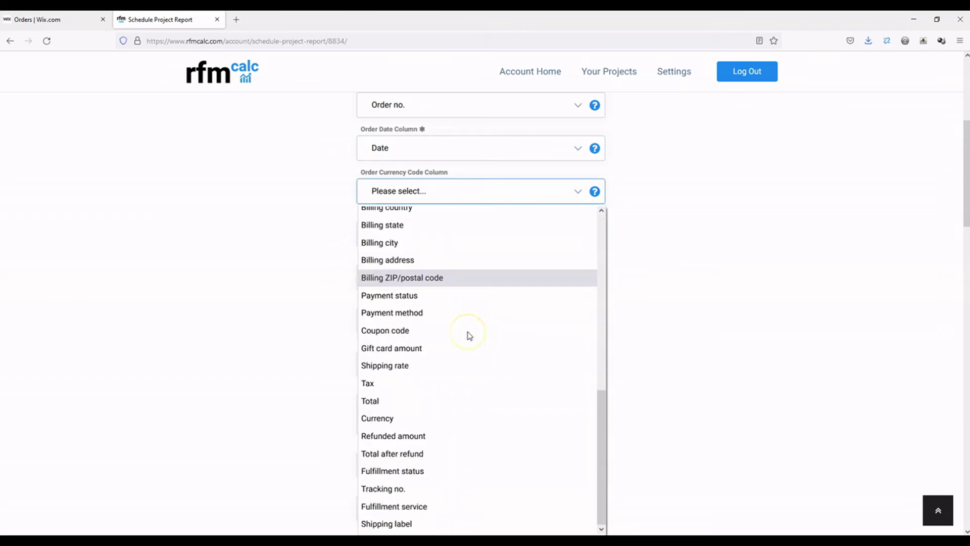
click(414, 417)
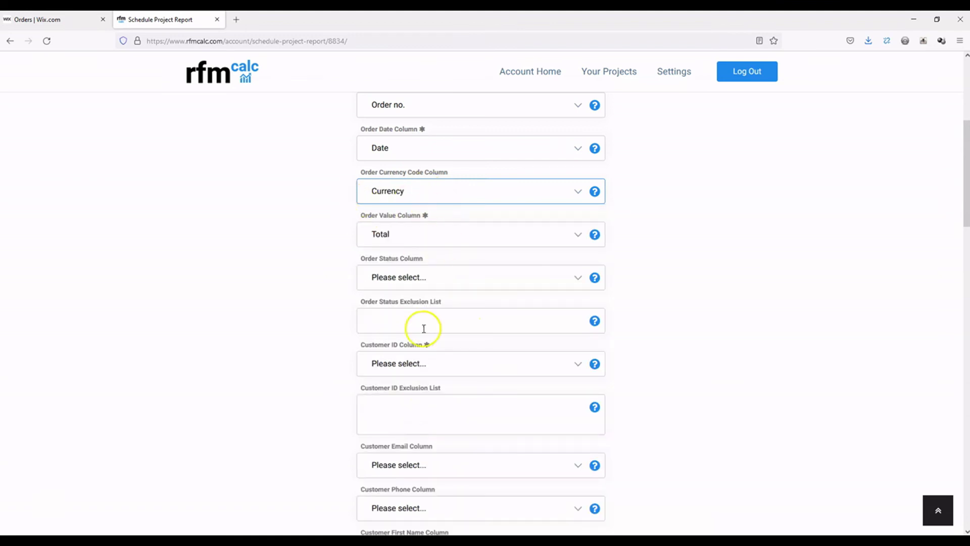
Step: Check the payment status and fulfillment status columns of orders.xlsx in Excel as candidates for the order status
key(alt+Tab)
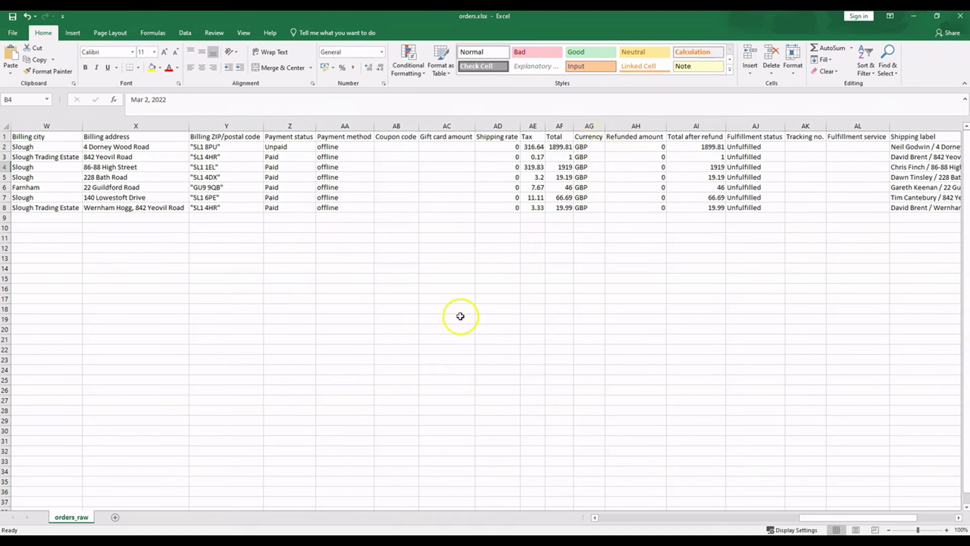
key(alt+Tab)
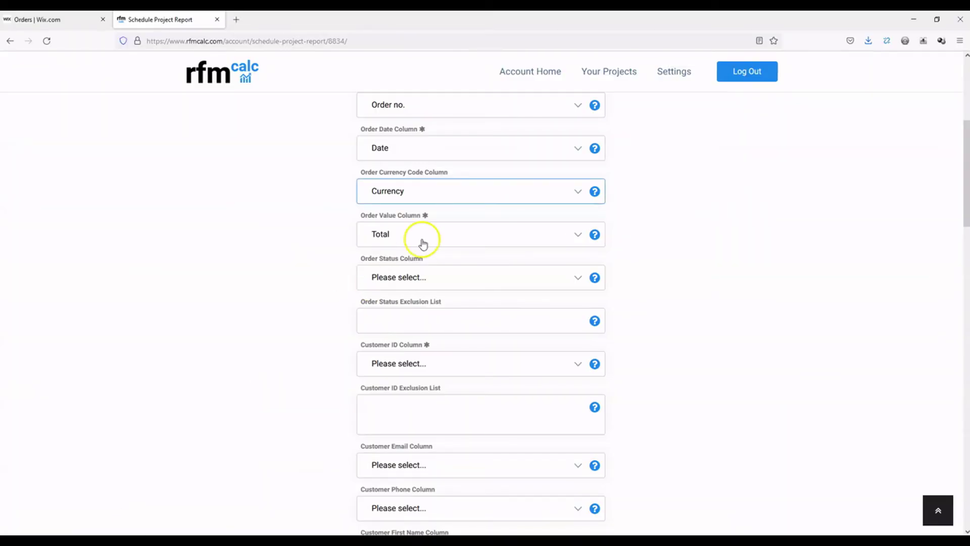
scroll(650, 227, down, 2)
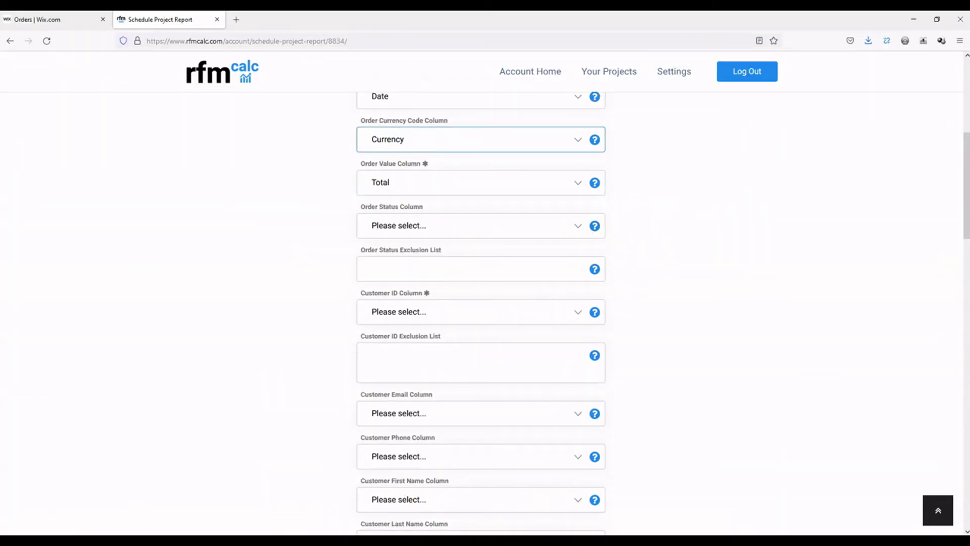
key(alt+Tab)
drag(850, 520, 825, 519)
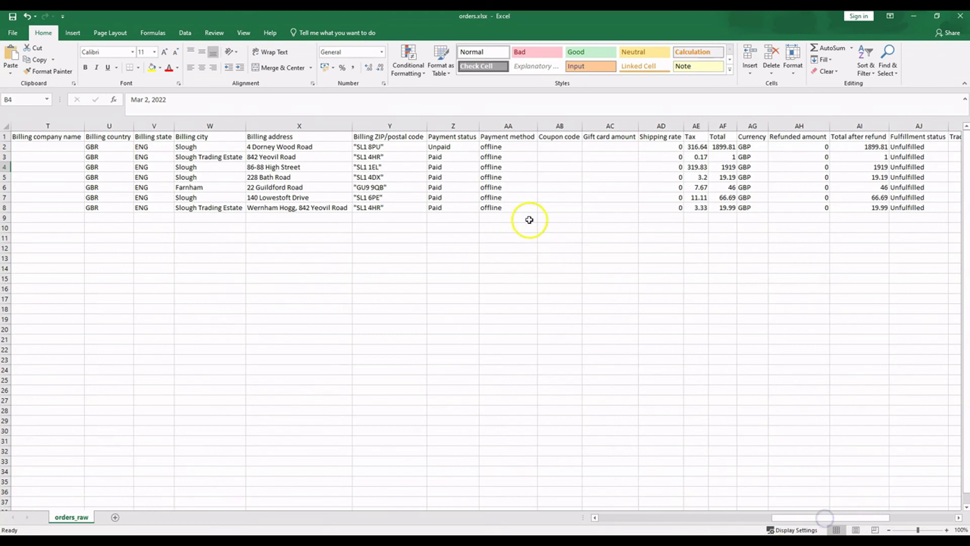
drag(831, 517, 853, 519)
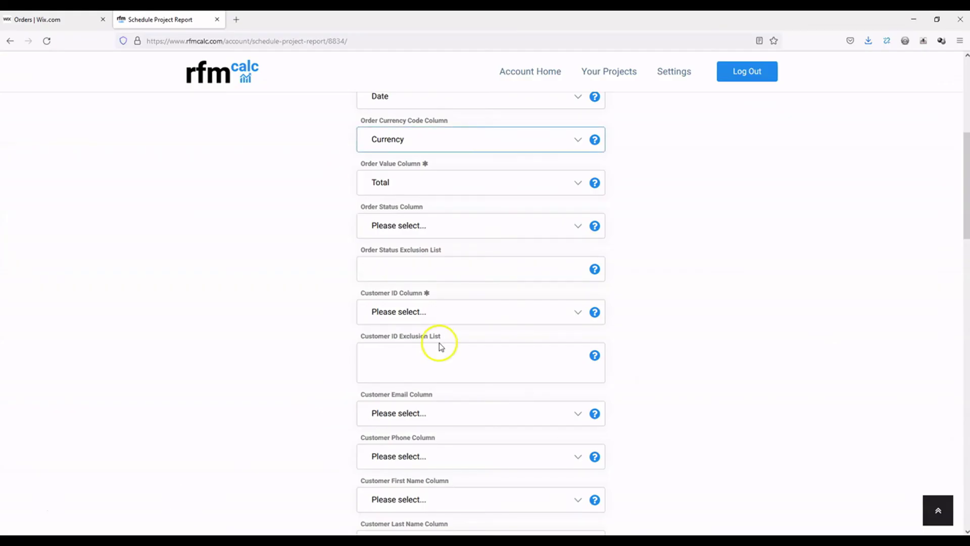
Step: Map the order status column to Fulfillment status
click(480, 306)
click(480, 307)
click(483, 227)
drag(606, 314, 578, 492)
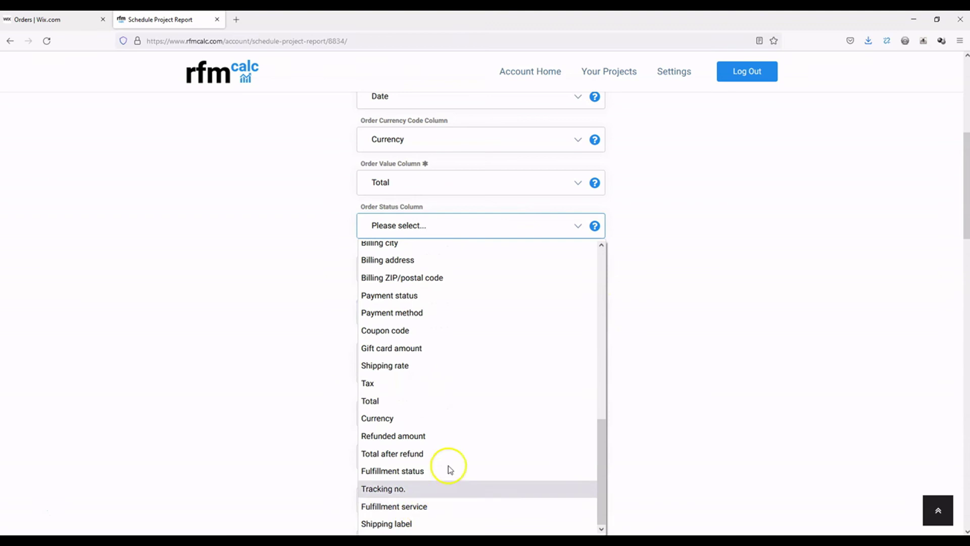
scroll(462, 399, up, 4)
scroll(456, 393, down, 4)
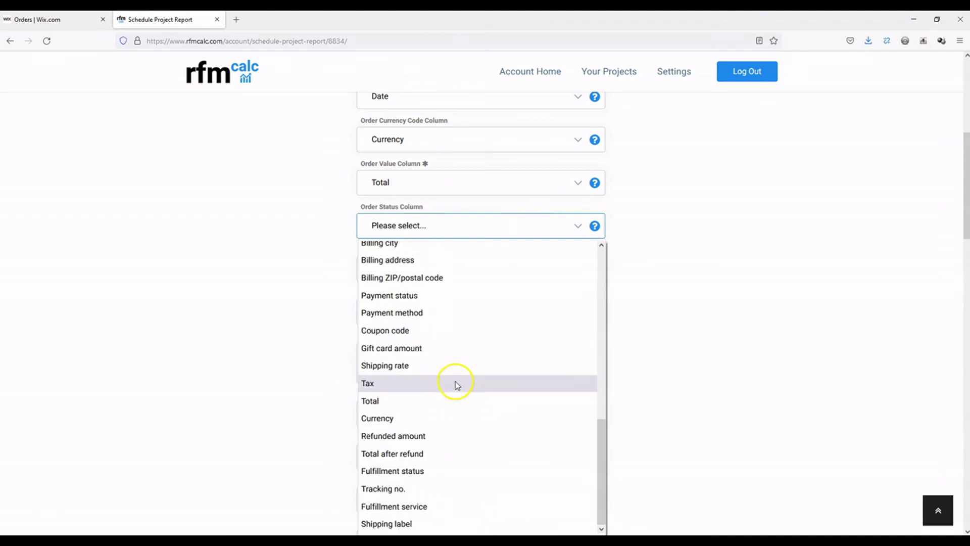
click(411, 468)
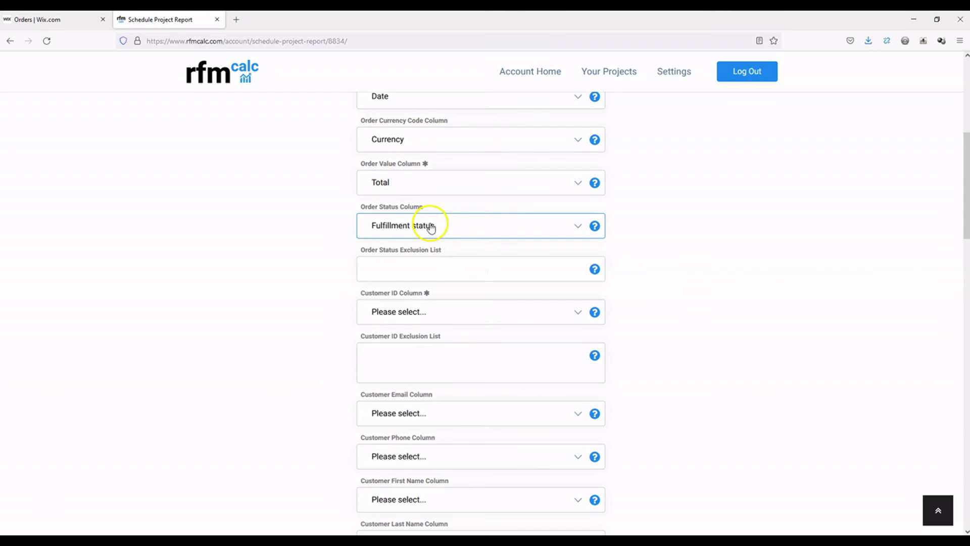
Step: Check the fulfillment status values of orders.xlsx in Excel and consult the help for the order status exclusion list in RFM Calc
key(alt+Tab)
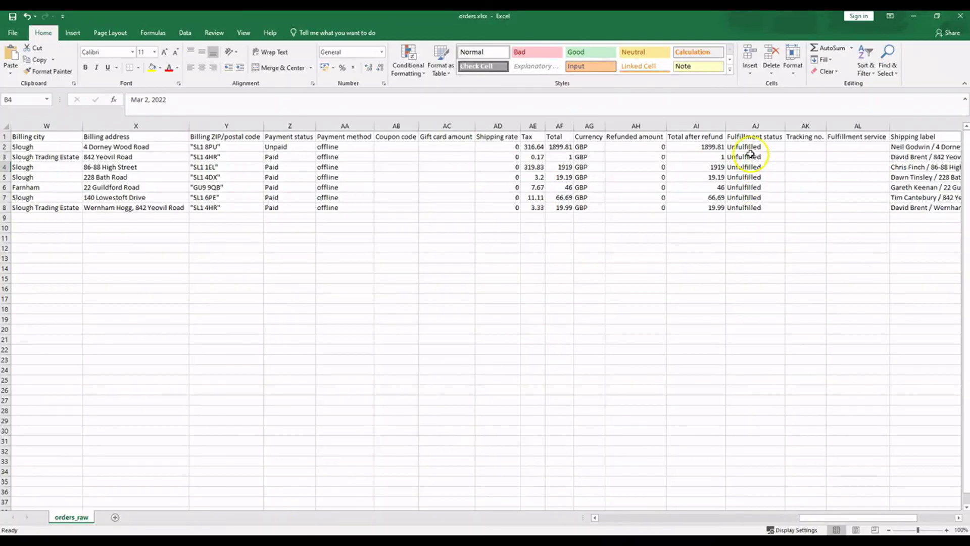
key(alt+Tab)
click(416, 260)
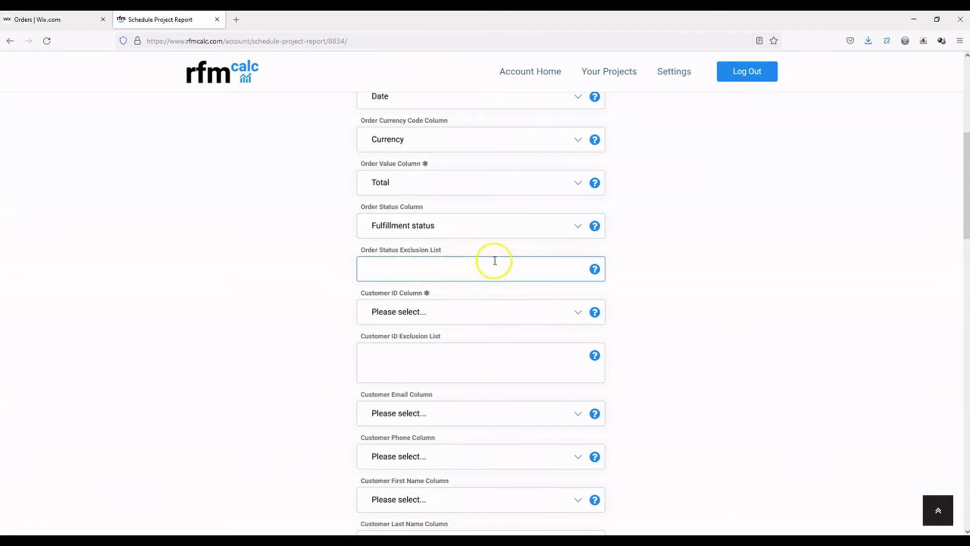
click(599, 269)
click(680, 254)
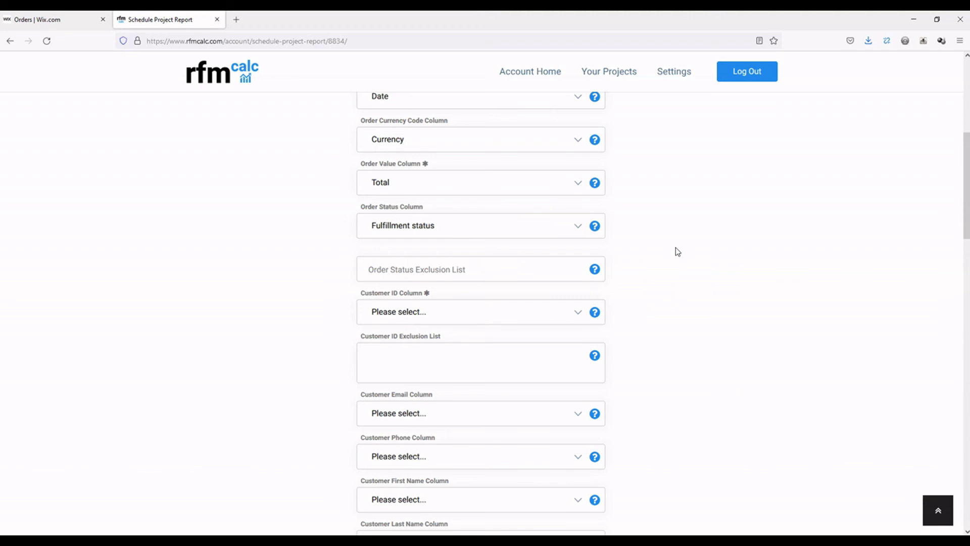
Step: Map the customer ID column to Contact email, checking the customer fields of orders.xlsx in Excel
scroll(561, 283, down, 2)
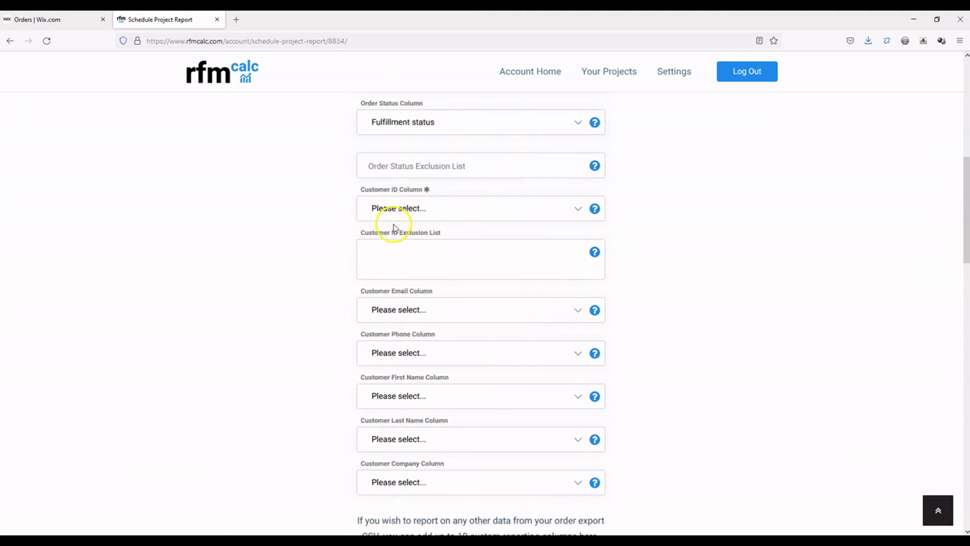
click(404, 212)
click(403, 320)
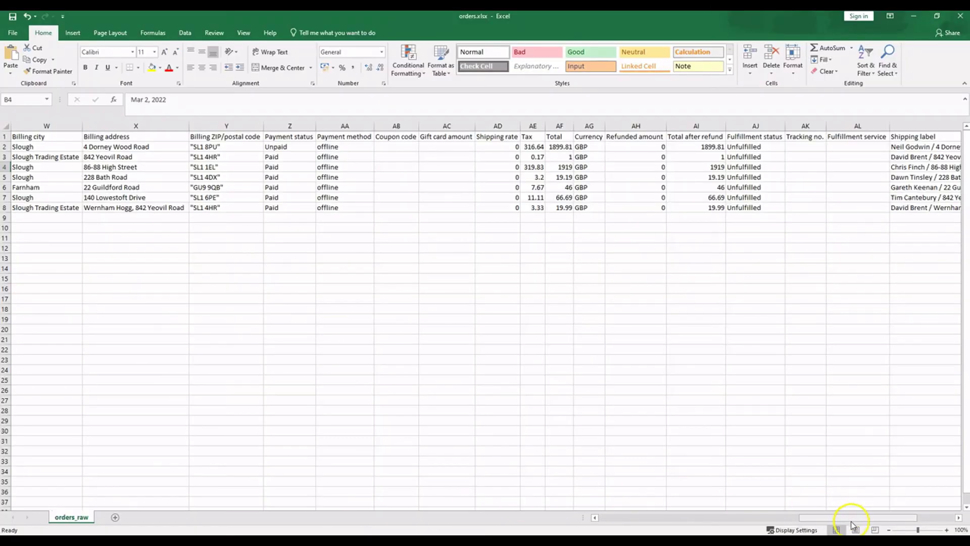
drag(840, 518, 600, 516)
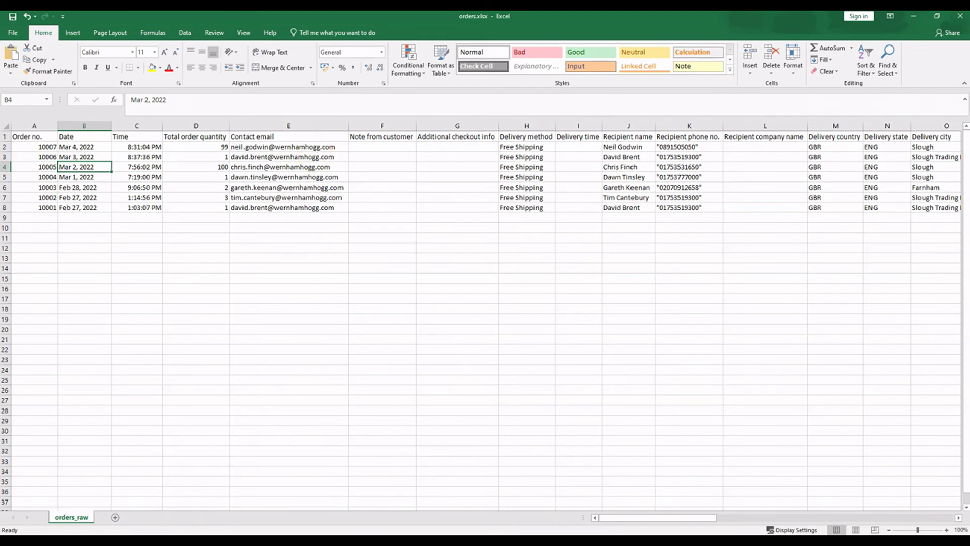
mouse_move(110, 540)
click(110, 540)
Step: Read the help for the customer ID exclusion list on how to exclude exact and partial ID matches
scroll(572, 268, down, 1)
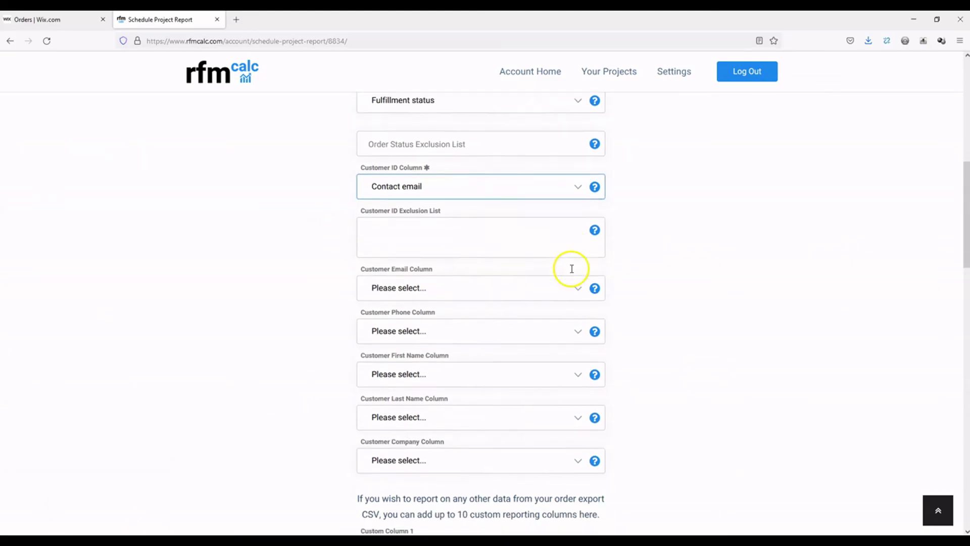
scroll(571, 269, down, 1)
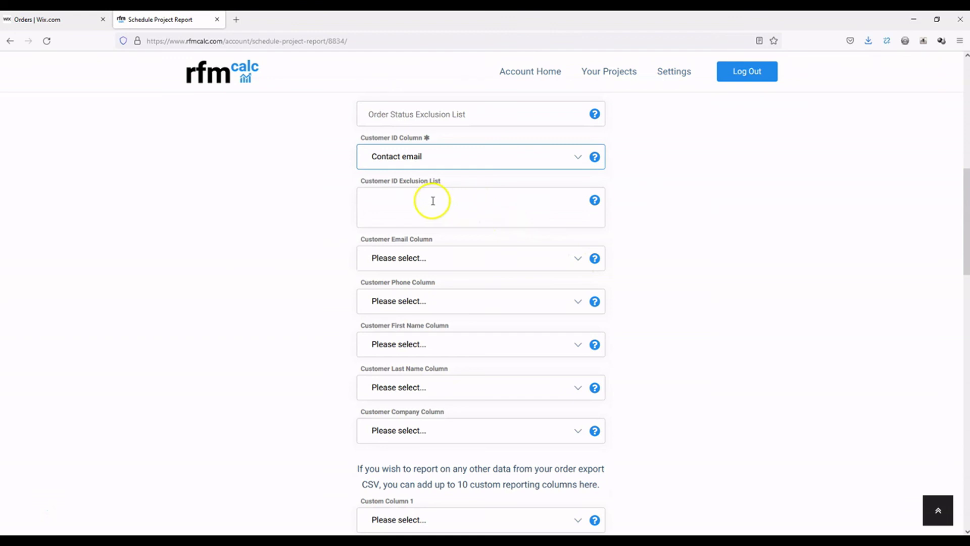
scroll(460, 204, up, 2)
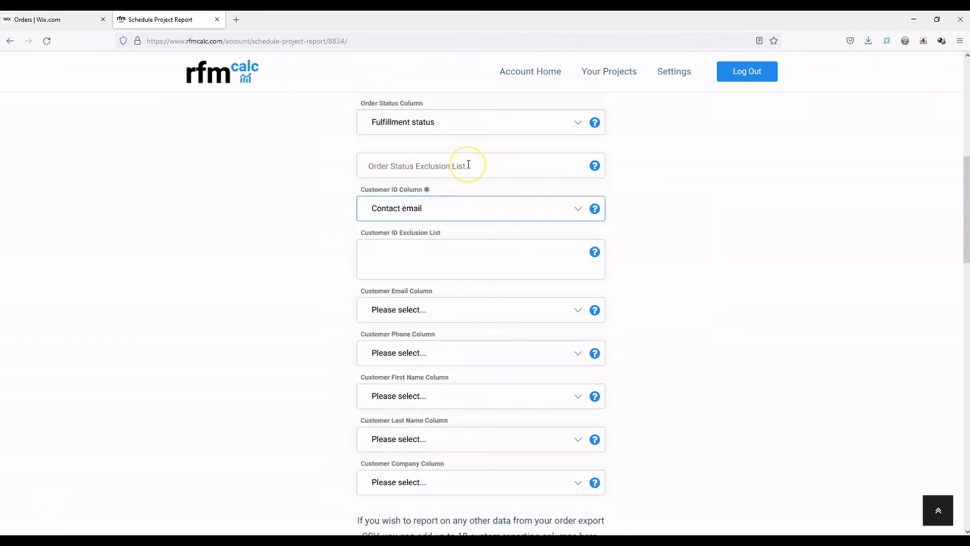
click(454, 267)
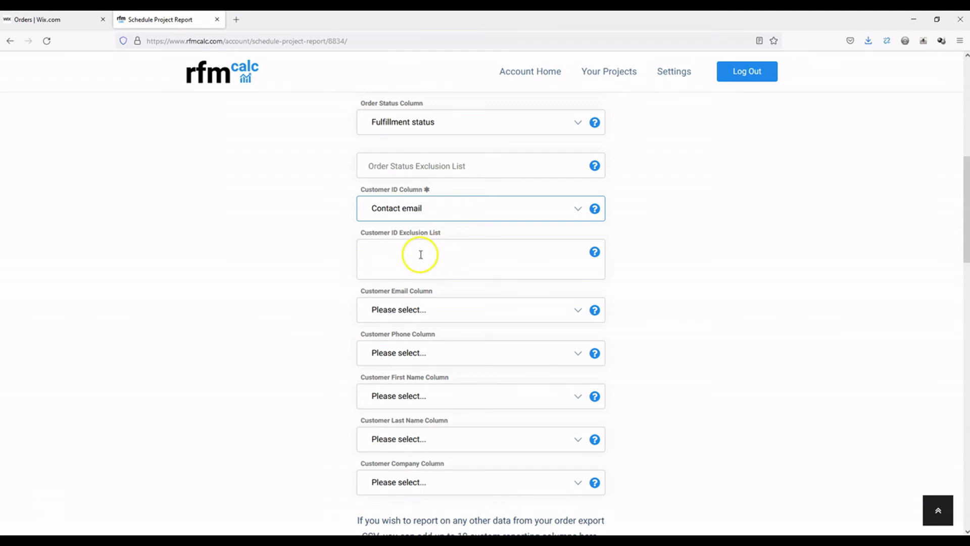
scroll(631, 248, down, 2)
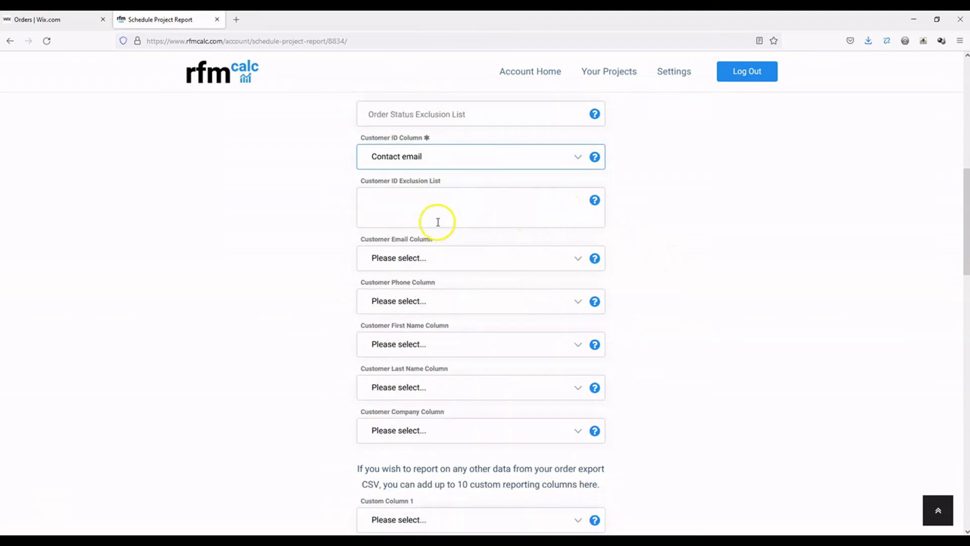
click(594, 200)
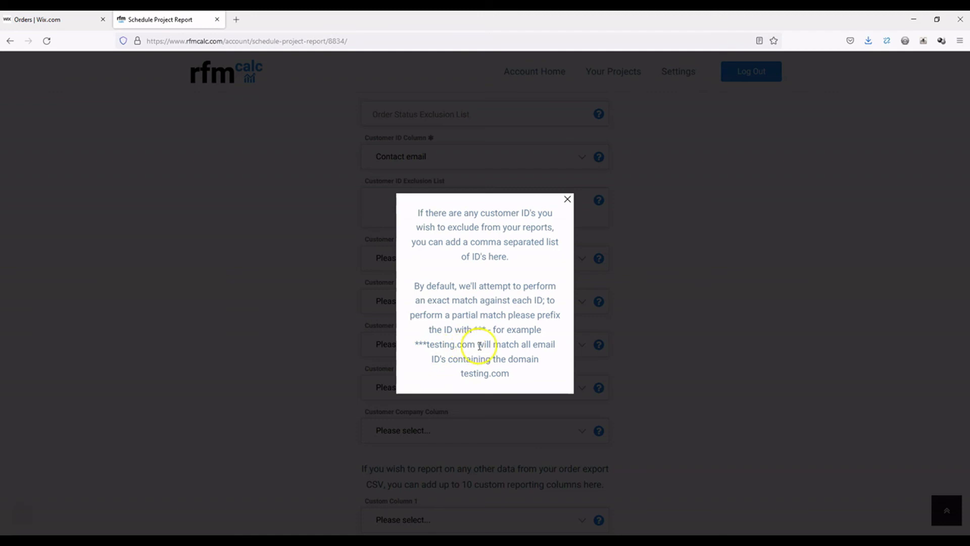
click(567, 199)
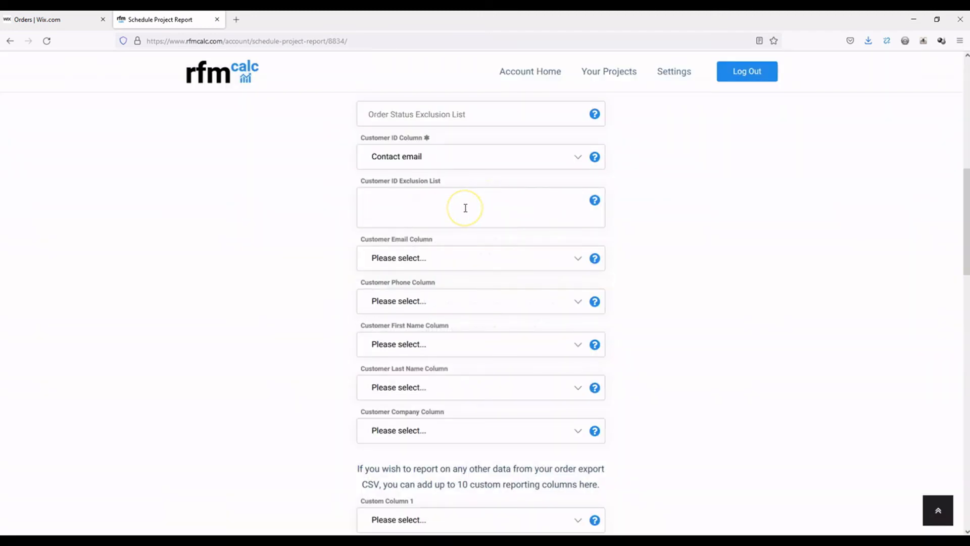
Step: Map the customer email column to Contact email
scroll(465, 208, down, 1)
scroll(494, 196, up, 1)
scroll(652, 202, down, 1)
scroll(555, 210, down, 1)
click(479, 205)
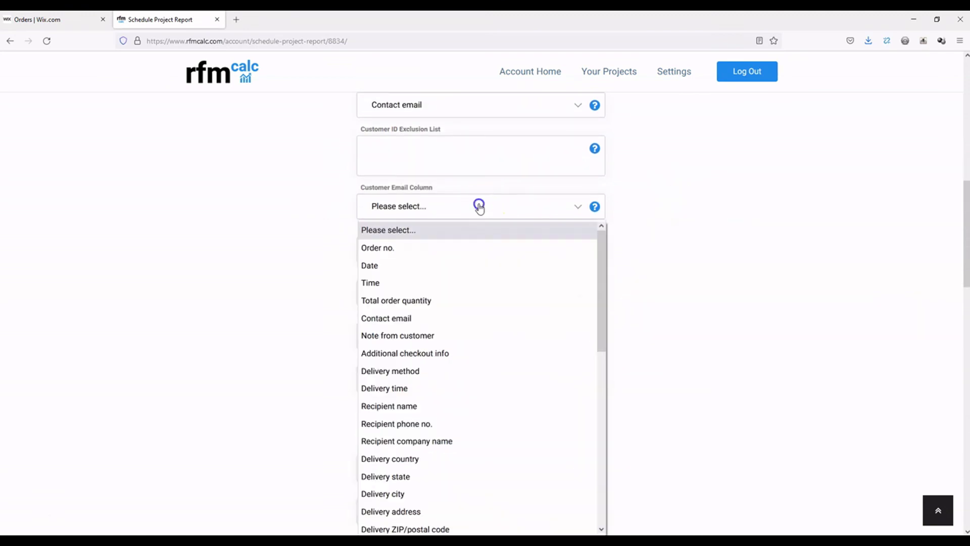
scroll(463, 324, down, 2)
scroll(450, 331, up, 2)
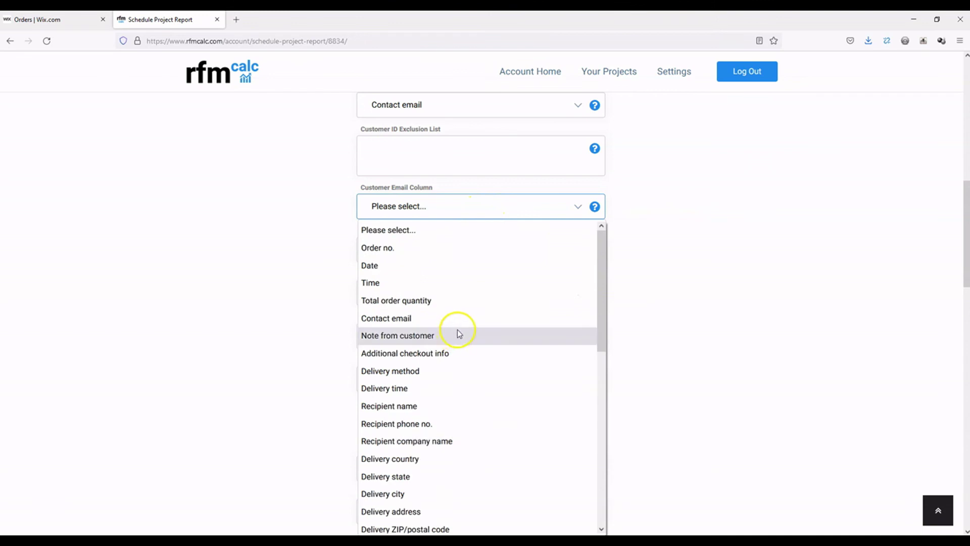
click(426, 318)
Step: Map the customer phone column to Recipient phone no. and the customer first name column to Recipient name
click(441, 249)
scroll(442, 329, down, 2)
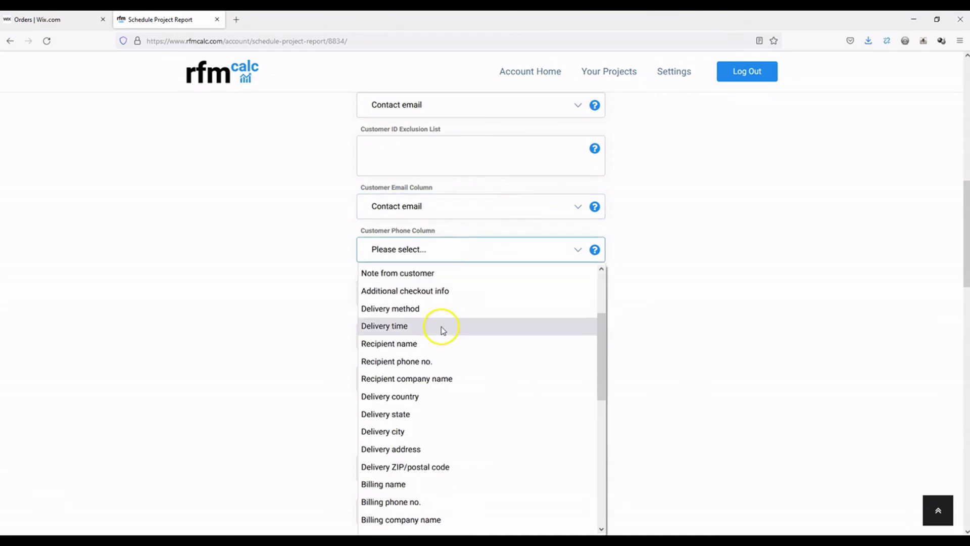
click(433, 361)
click(435, 294)
scroll(450, 355, down, 2)
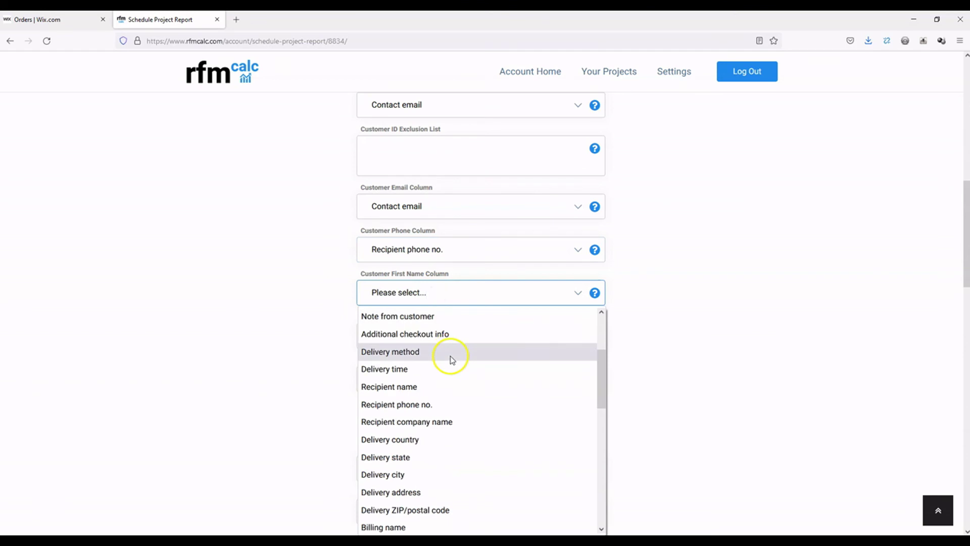
click(428, 387)
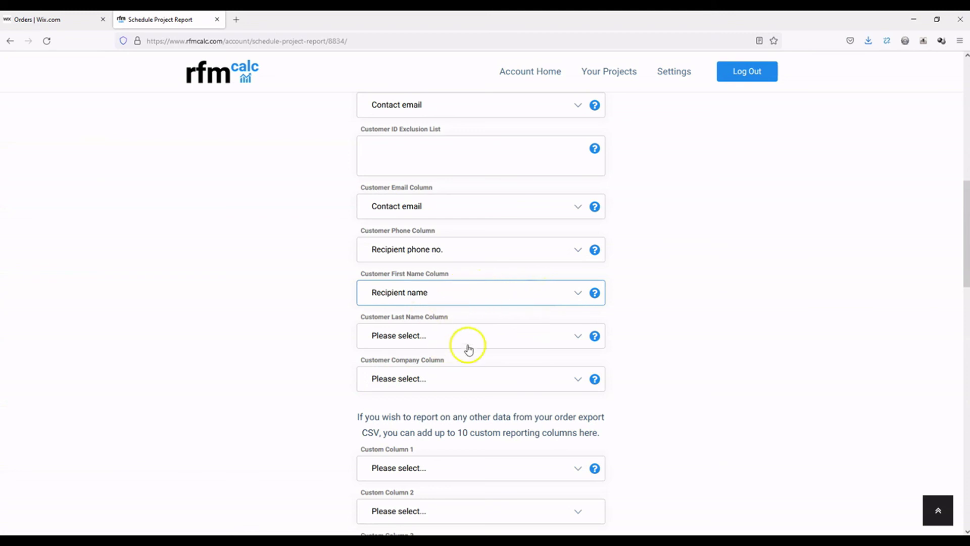
Step: Read the help for the customer last name column and check the recipient name and company columns of orders.xlsx in Excel
click(594, 337)
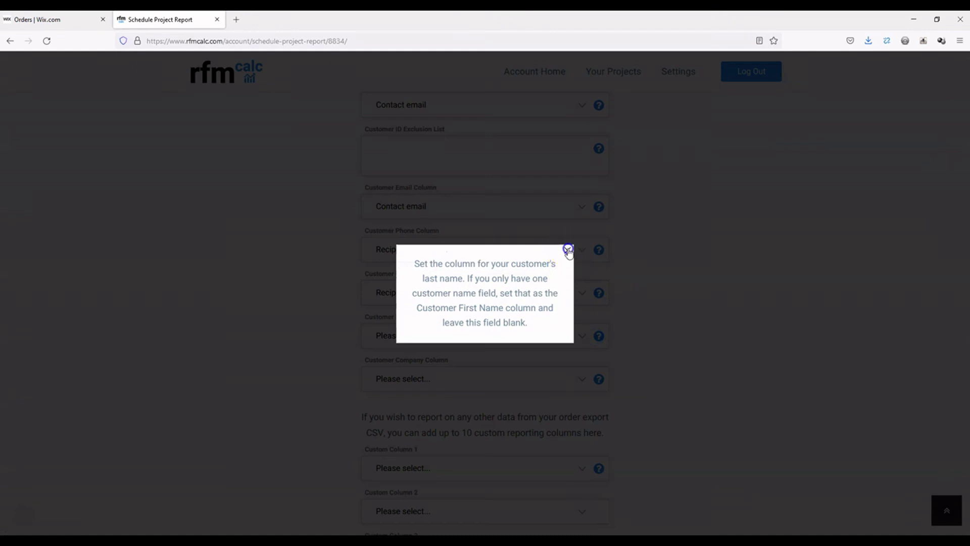
click(566, 248)
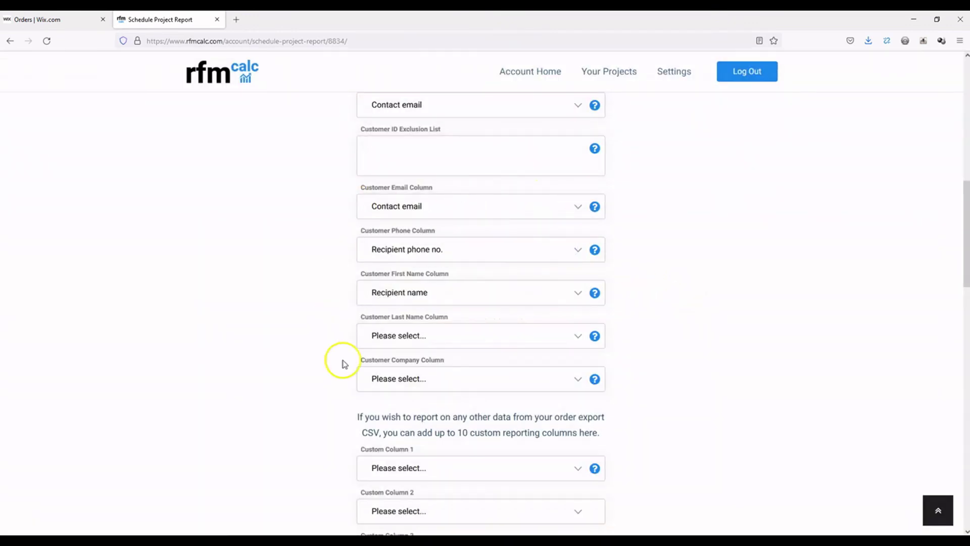
click(287, 540)
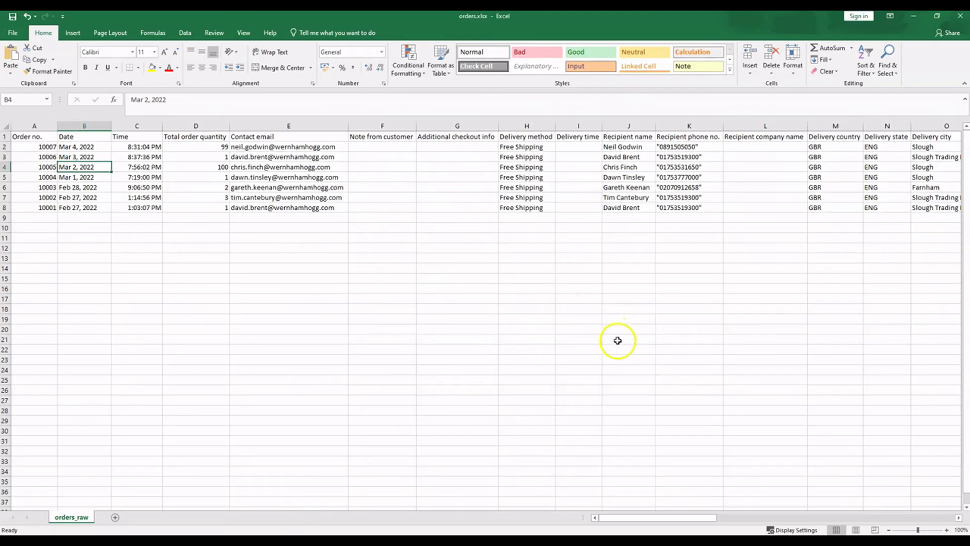
drag(688, 515, 600, 498)
click(160, 540)
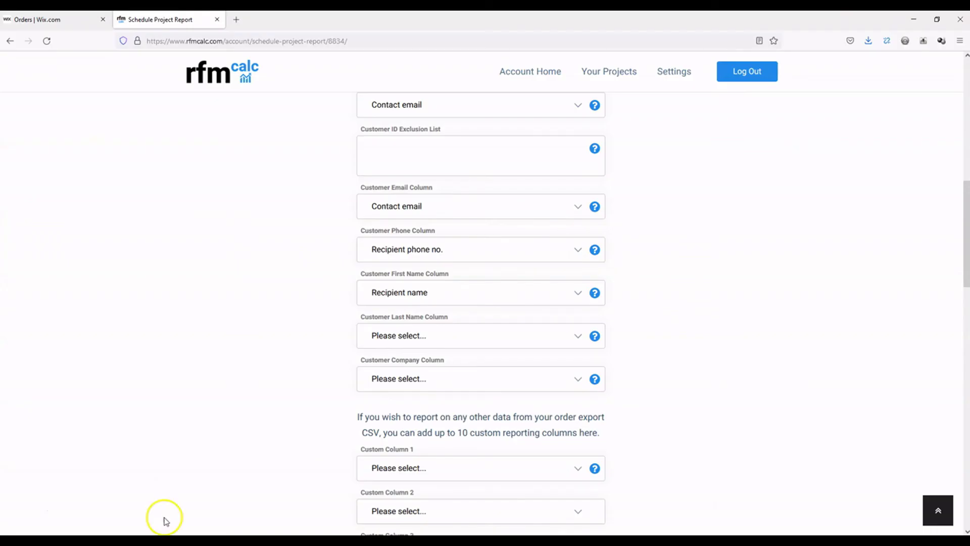
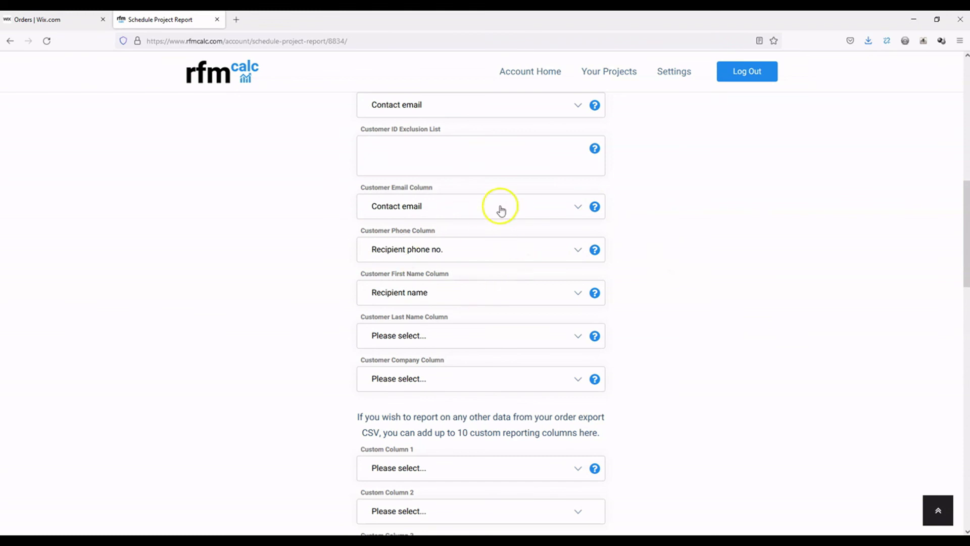
Step: Examine the remaining columns of orders.xlsx in Excel and map Custom Column 1 to Payment method in RFM Calc
scroll(665, 297, down, 1)
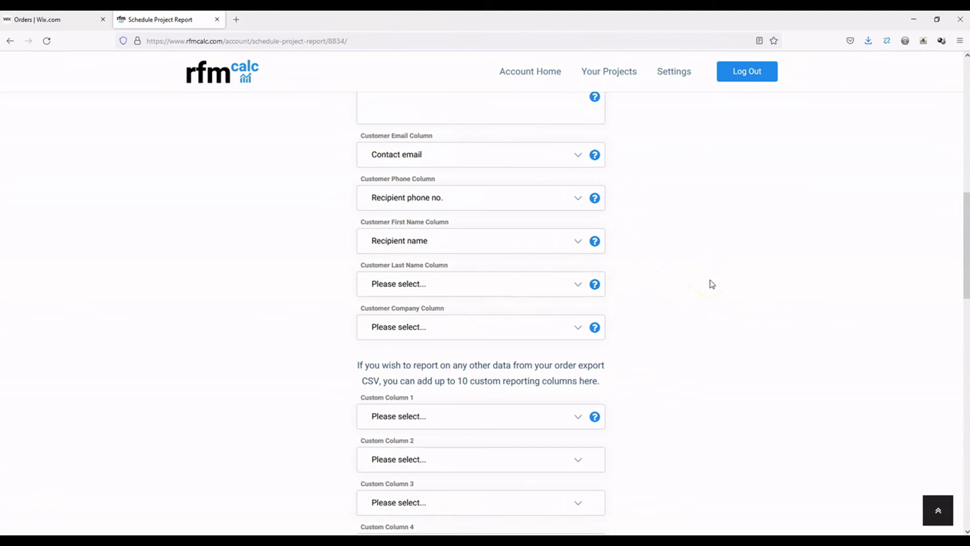
scroll(713, 282, down, 4)
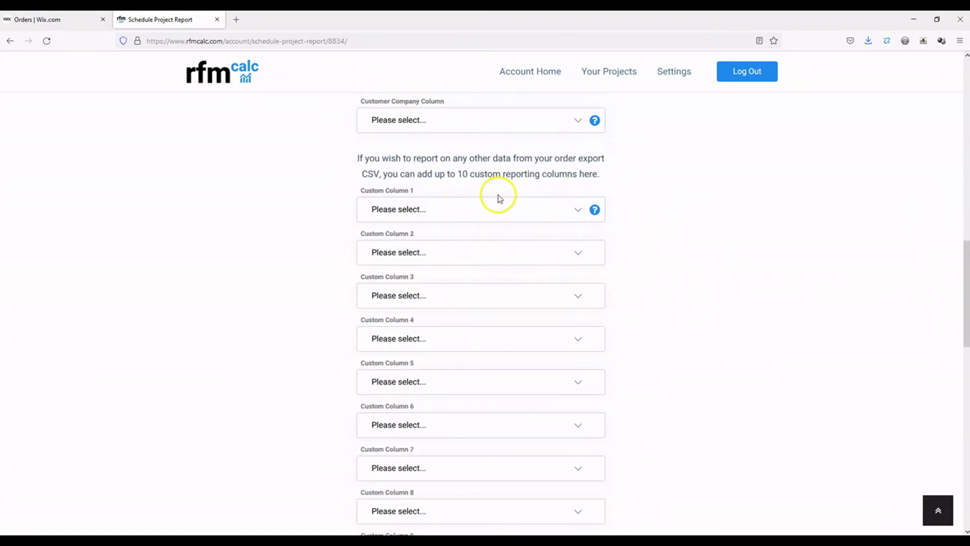
click(310, 533)
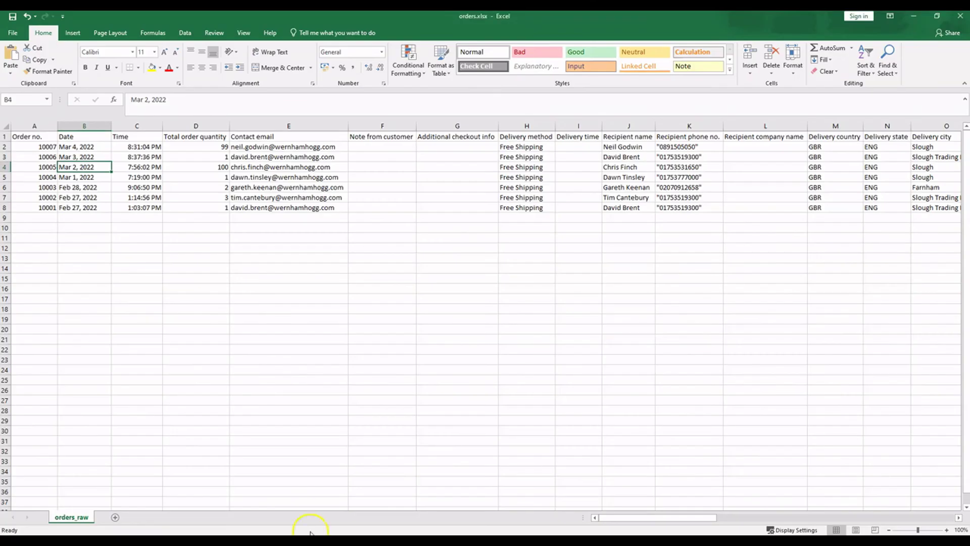
drag(649, 521, 829, 514)
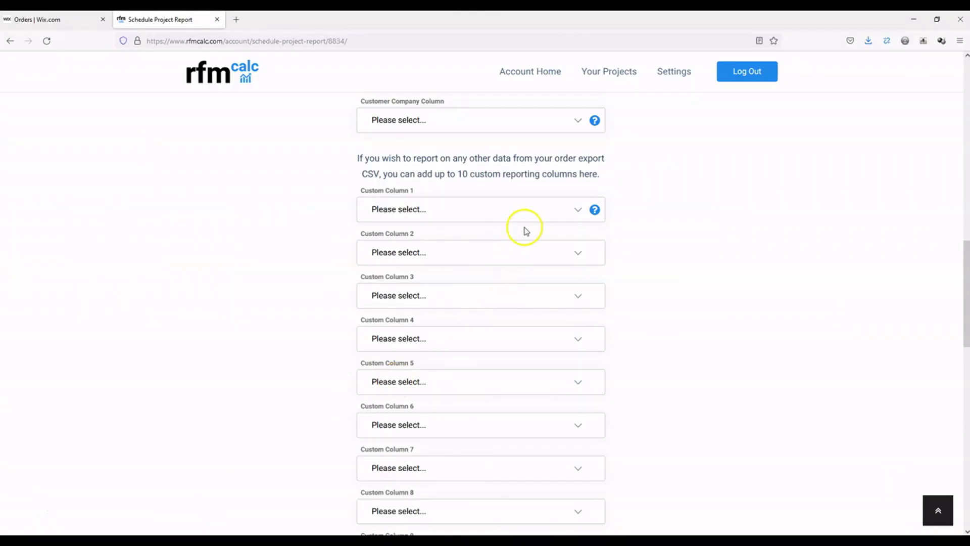
click(533, 213)
drag(606, 271, 611, 404)
click(484, 401)
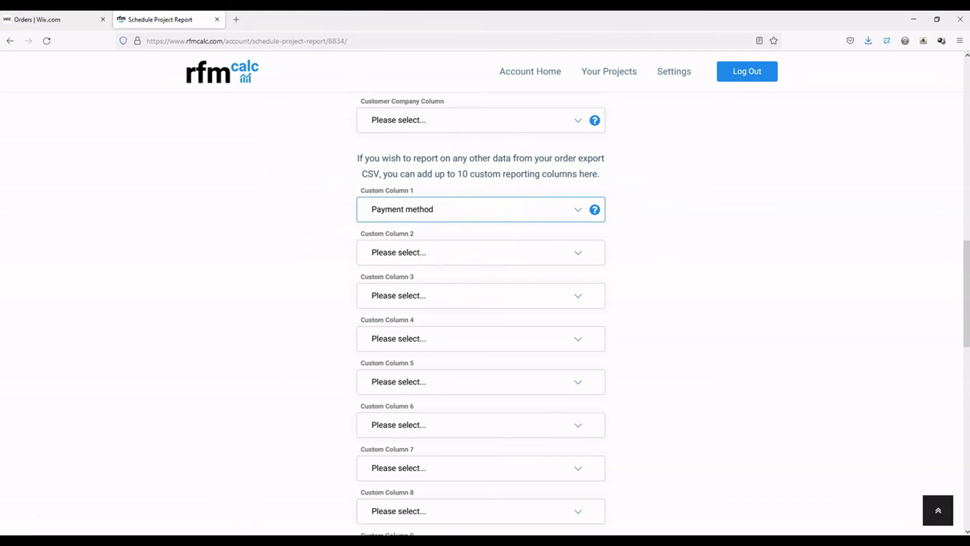
Step: Switch to orders.xlsx in Excel and examine the end of the orders_raw sheet, selecting the empty header cell after Shipping label
key(alt+Tab)
drag(834, 518, 896, 515)
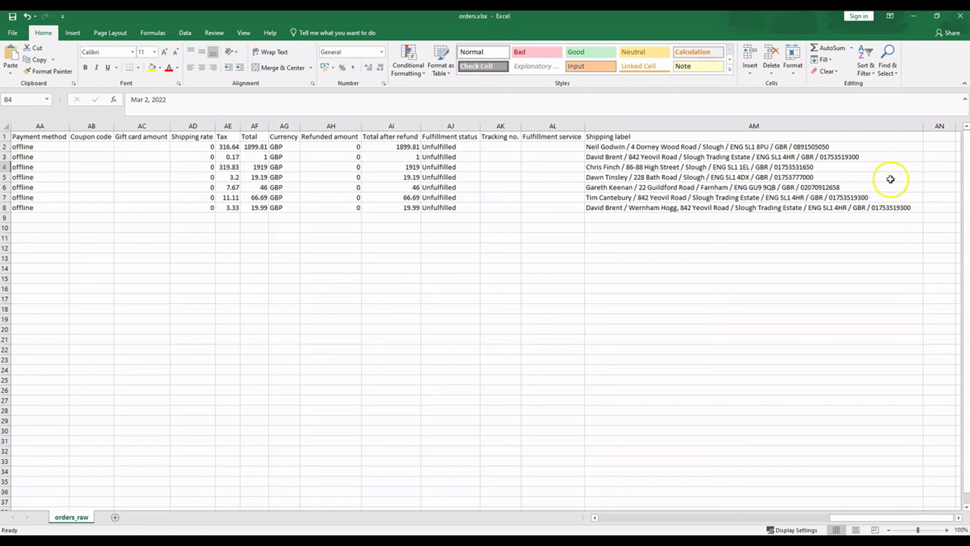
click(939, 137)
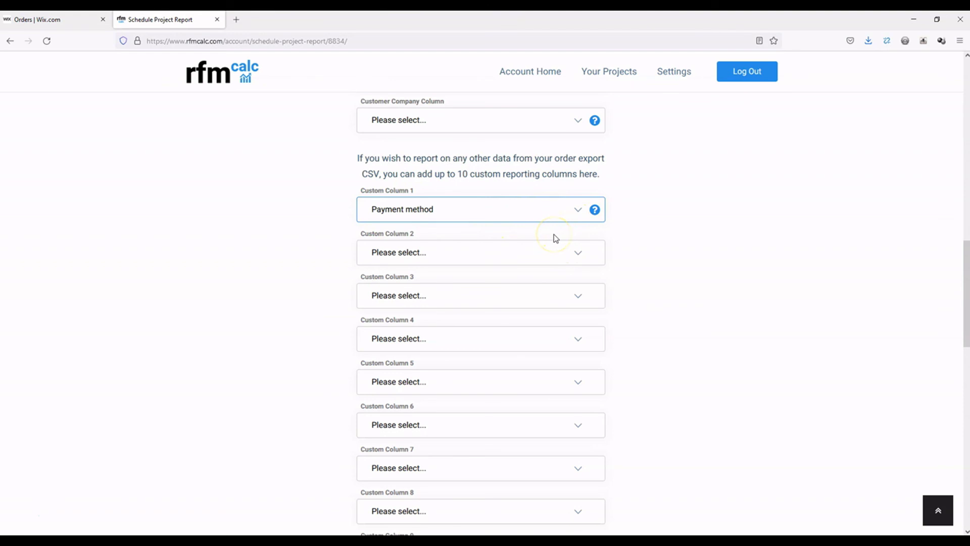
Step: Return to the RFM Calc report options and name the report "Test Wix 1"
scroll(556, 238, down, 4)
scroll(558, 238, down, 4)
click(440, 260)
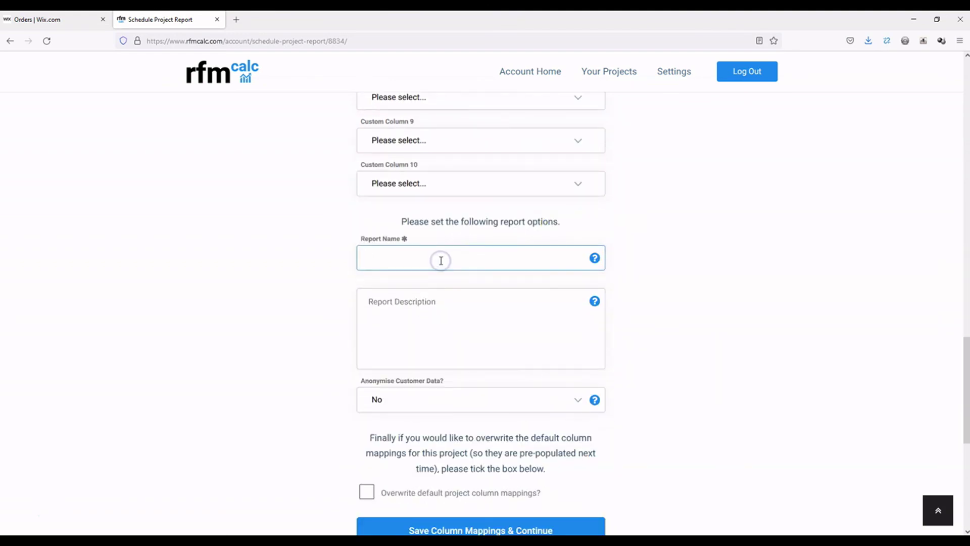
text(Tex)
text(t Wix 1)
click(447, 258)
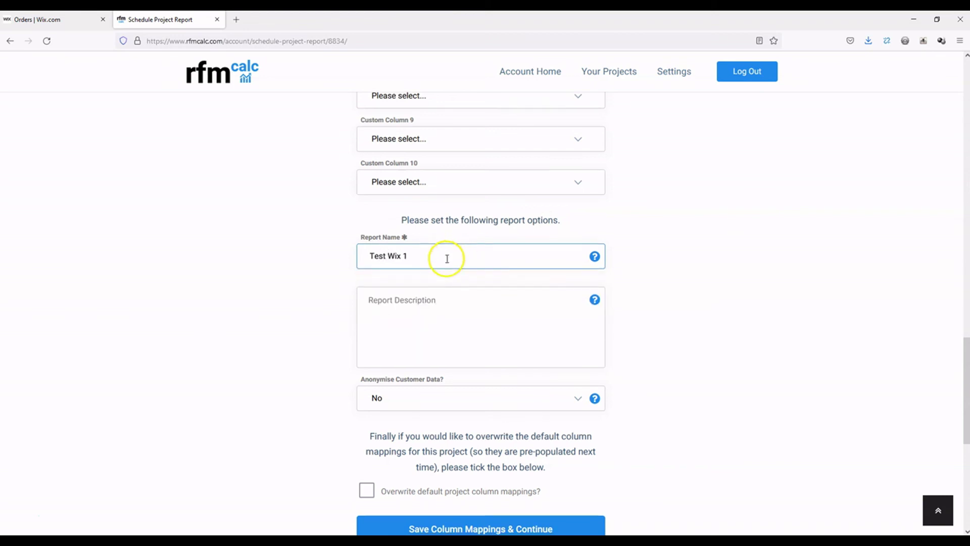
Step: Turn on overwriting the default project column mappings for the Test Wix 1 report
scroll(447, 259, down, 2)
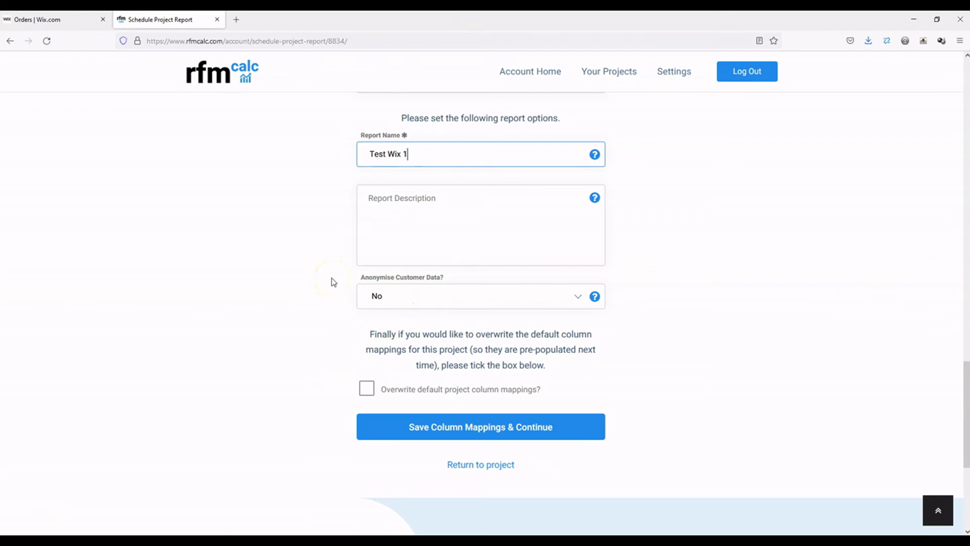
click(623, 383)
scroll(686, 357, down, 2)
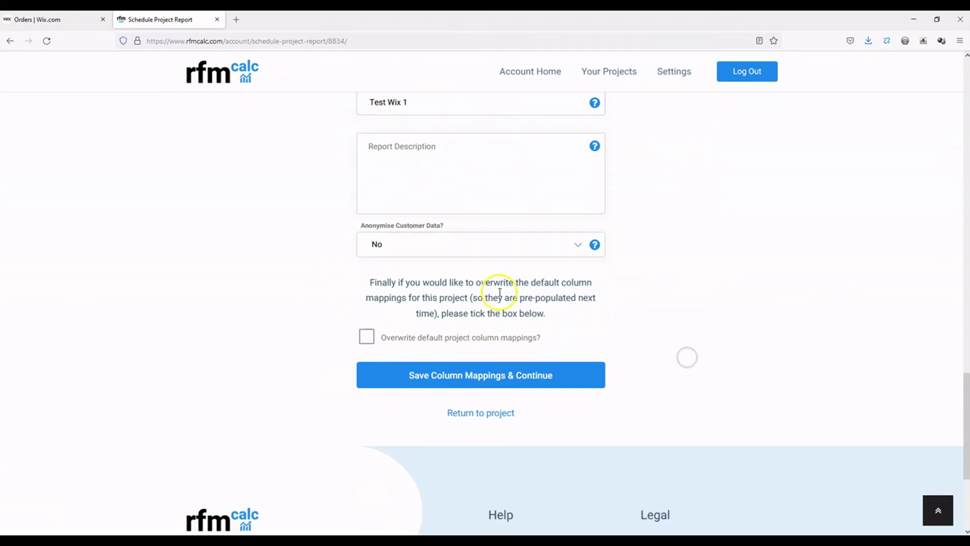
click(369, 336)
click(288, 307)
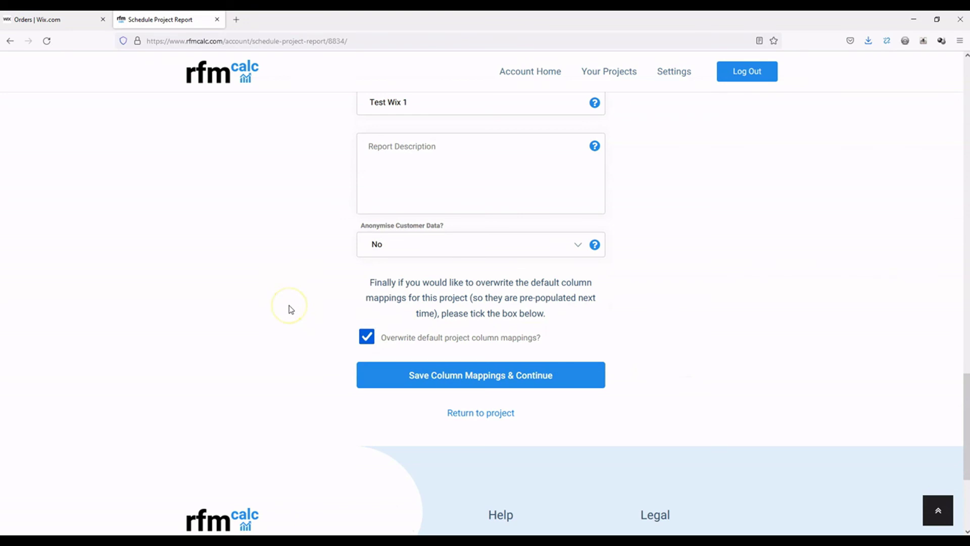
click(635, 297)
Step: Review all column mappings and report options, and save them to schedule the report
scroll(636, 298, up, 7)
scroll(636, 298, up, 17)
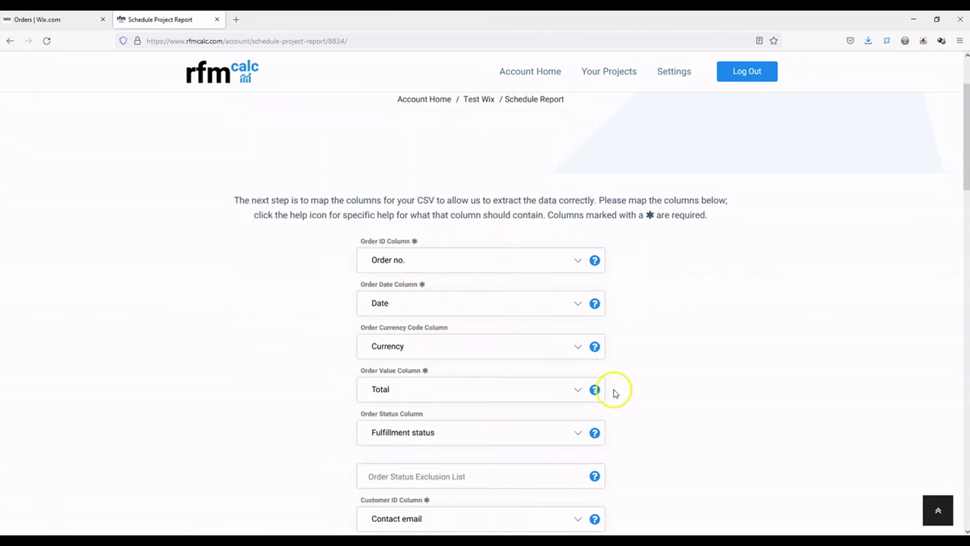
scroll(626, 389, down, 7)
scroll(640, 390, down, 6)
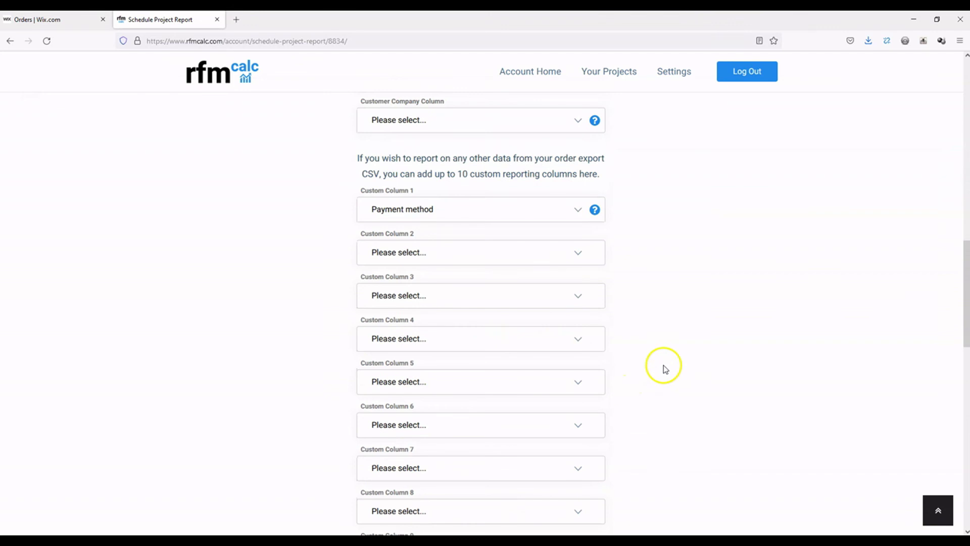
scroll(662, 368, down, 7)
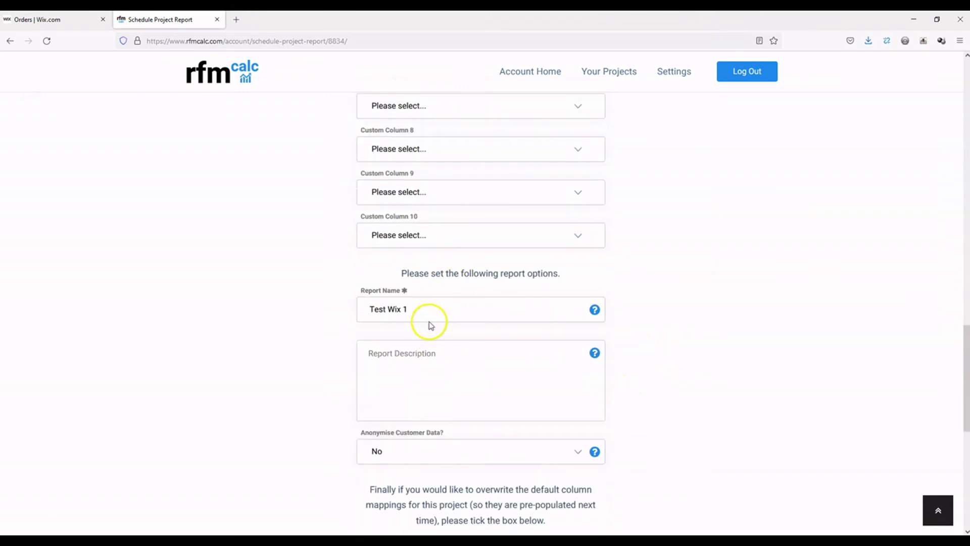
scroll(440, 318, down, 3)
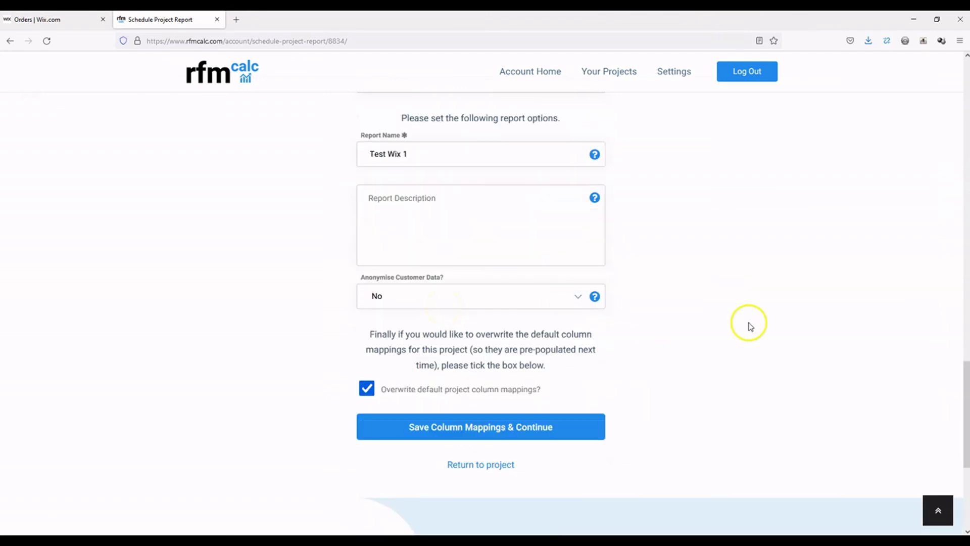
scroll(749, 325, down, 2)
click(526, 329)
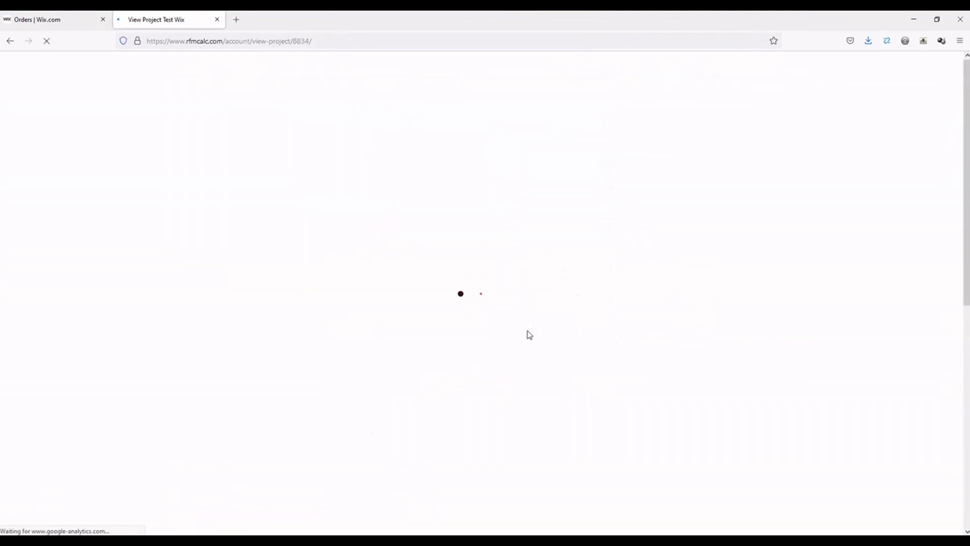
Step: Check the status of the Test Wix 1 report in the project's list of existing reports
scroll(277, 293, down, 2)
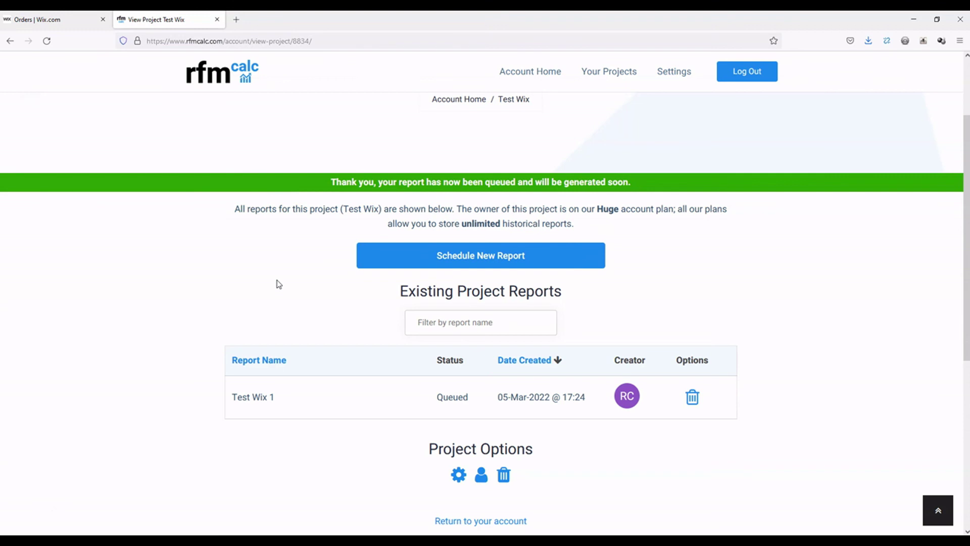
scroll(279, 284, up, 2)
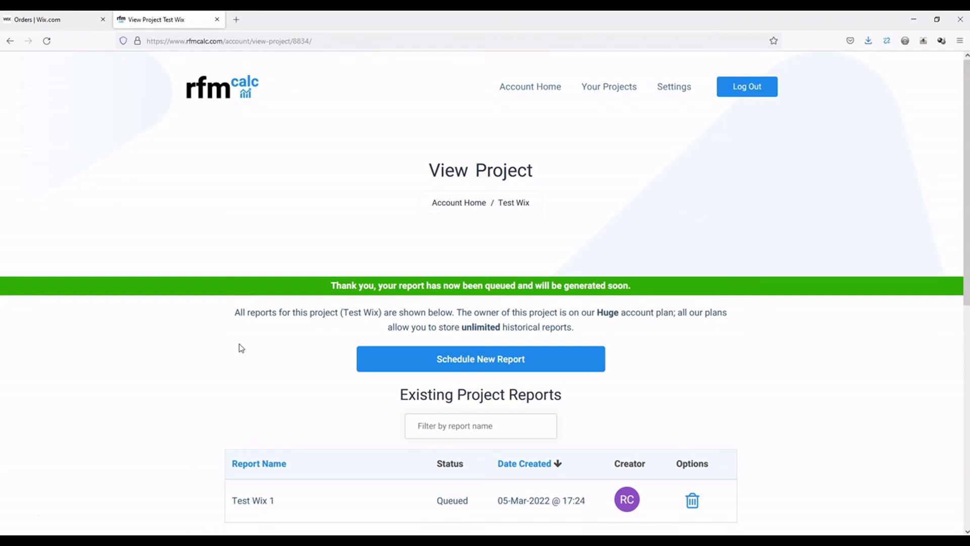
click(258, 334)
click(246, 332)
click(20, 515)
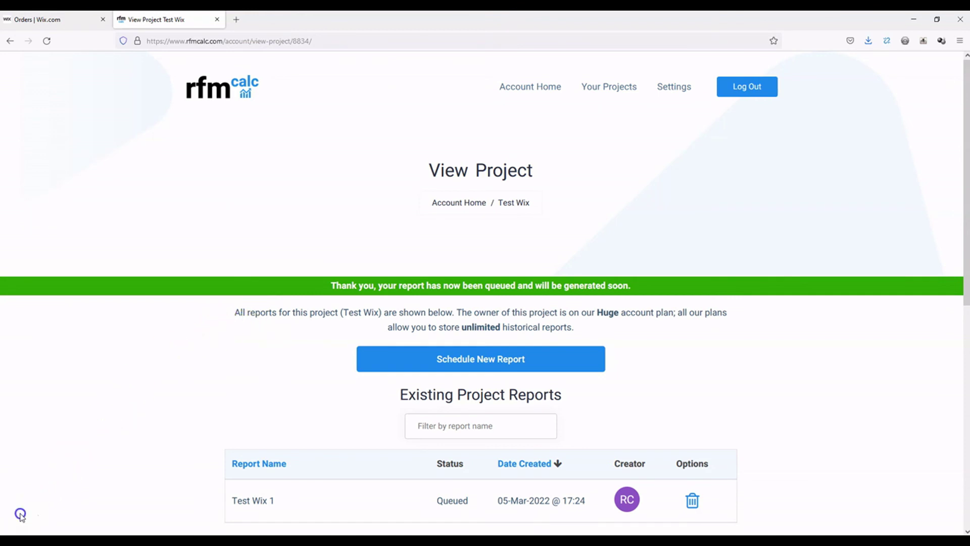